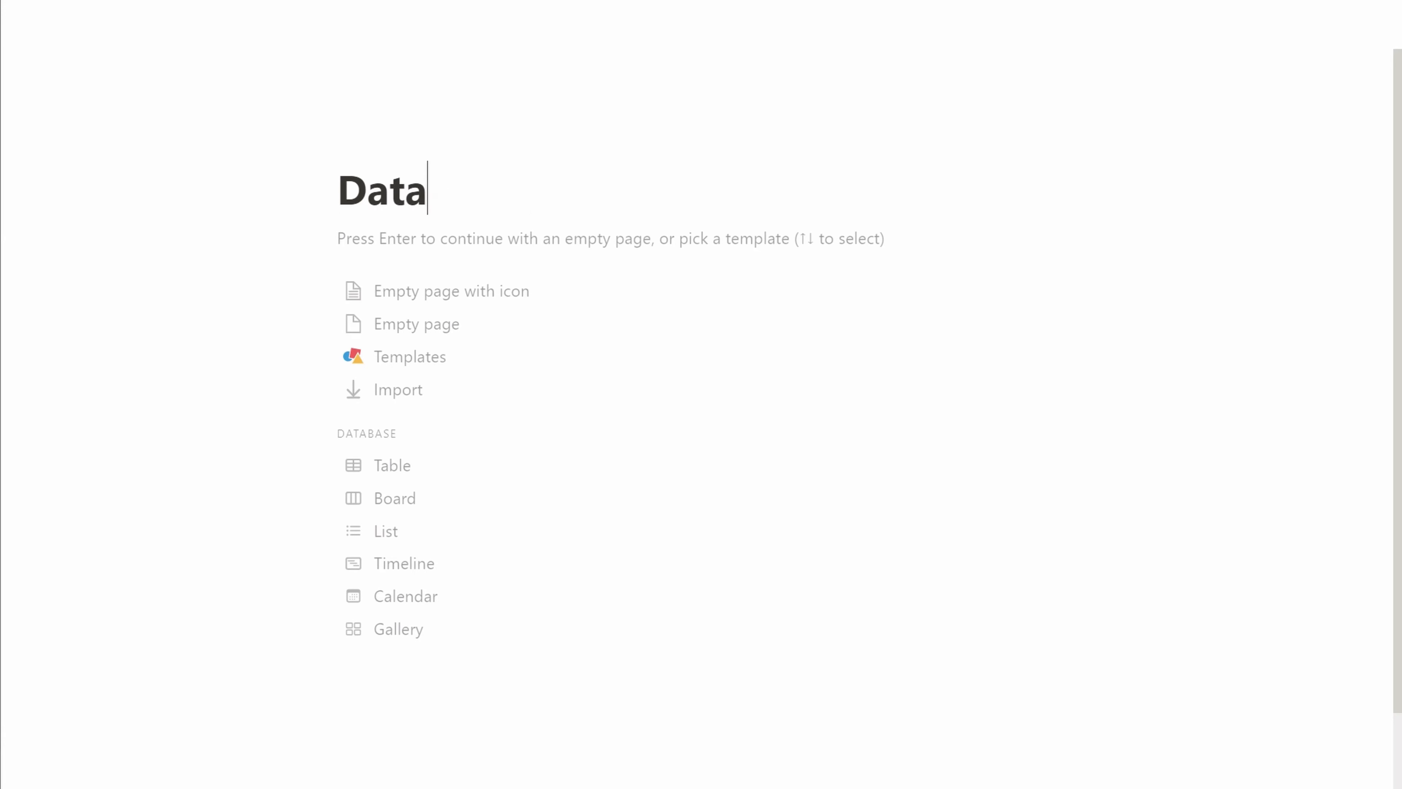
Title the new page "Databases inside Tool Chest" and continue with an empty page.
{"action": "key", "text": "BackSpace"}
{"action": "key", "text": "BackSpace"}
{"action": "key", "text": "BackSpace"}
{"action": "type", "text": "Tool Chest"}
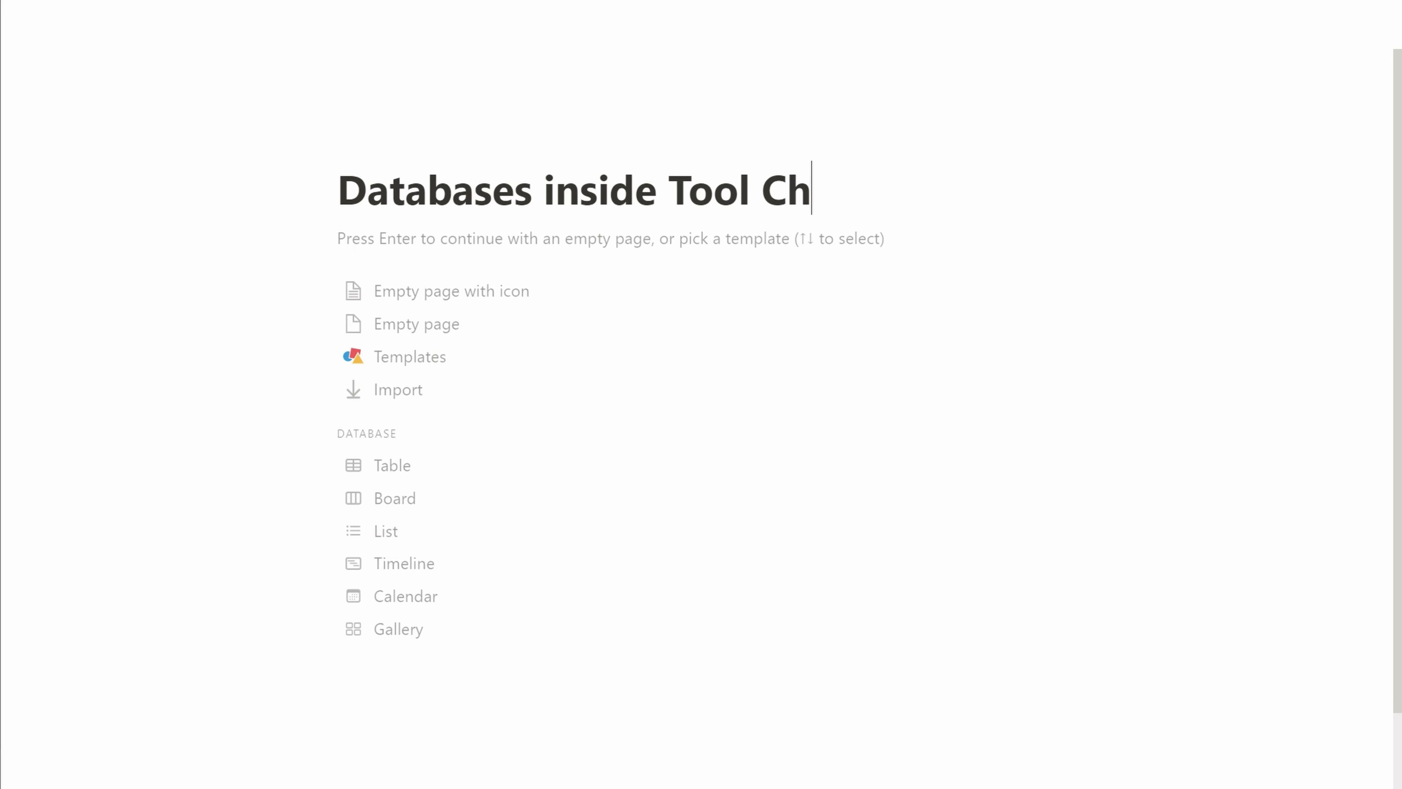
{"action": "key", "text": "Return"}
Add the glowing treasure chest cover image and a purple archive box icon to the page.
{"action": "mouse_move", "coordinate": [414, 146]}
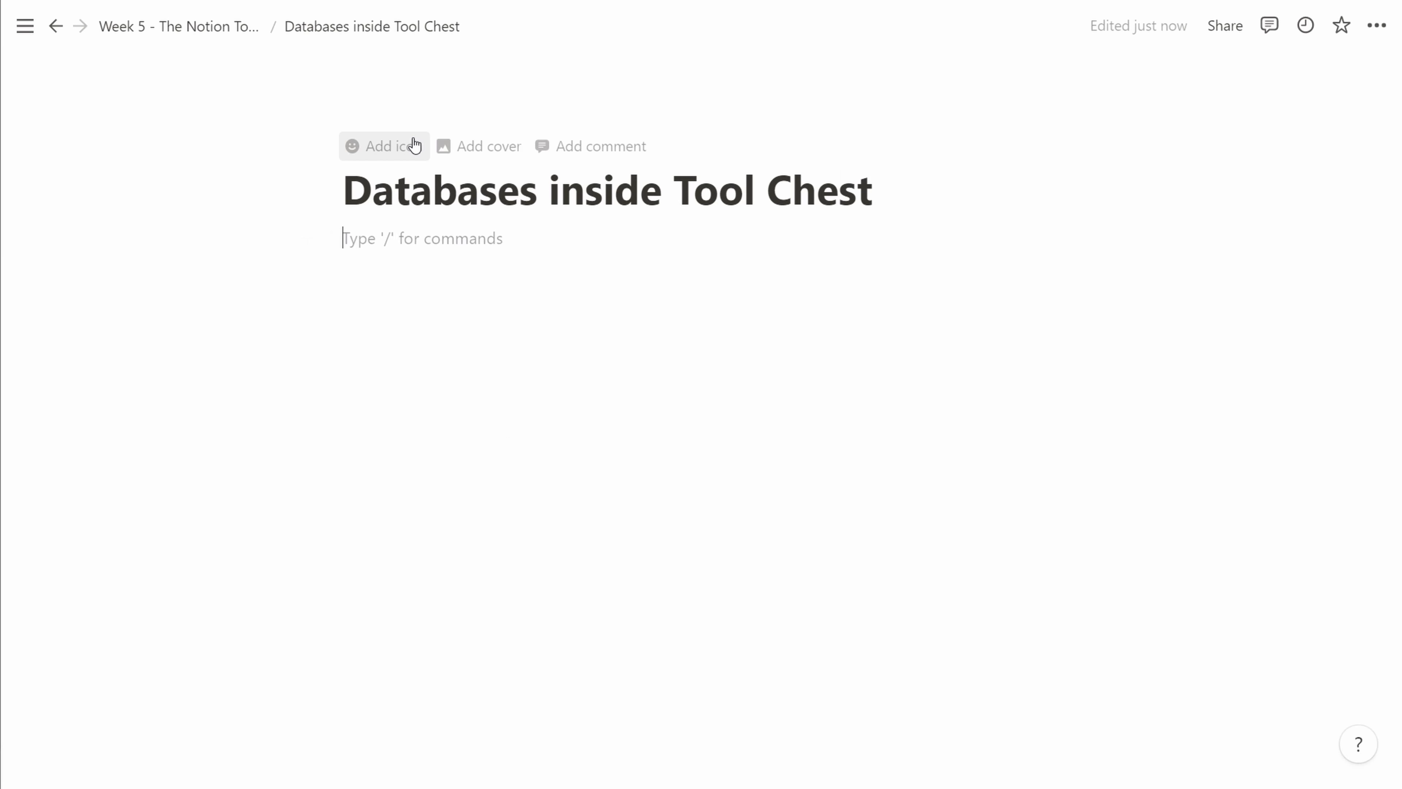
{"action": "left_click", "coordinate": [469, 149]}
{"action": "left_click", "coordinate": [384, 309]}
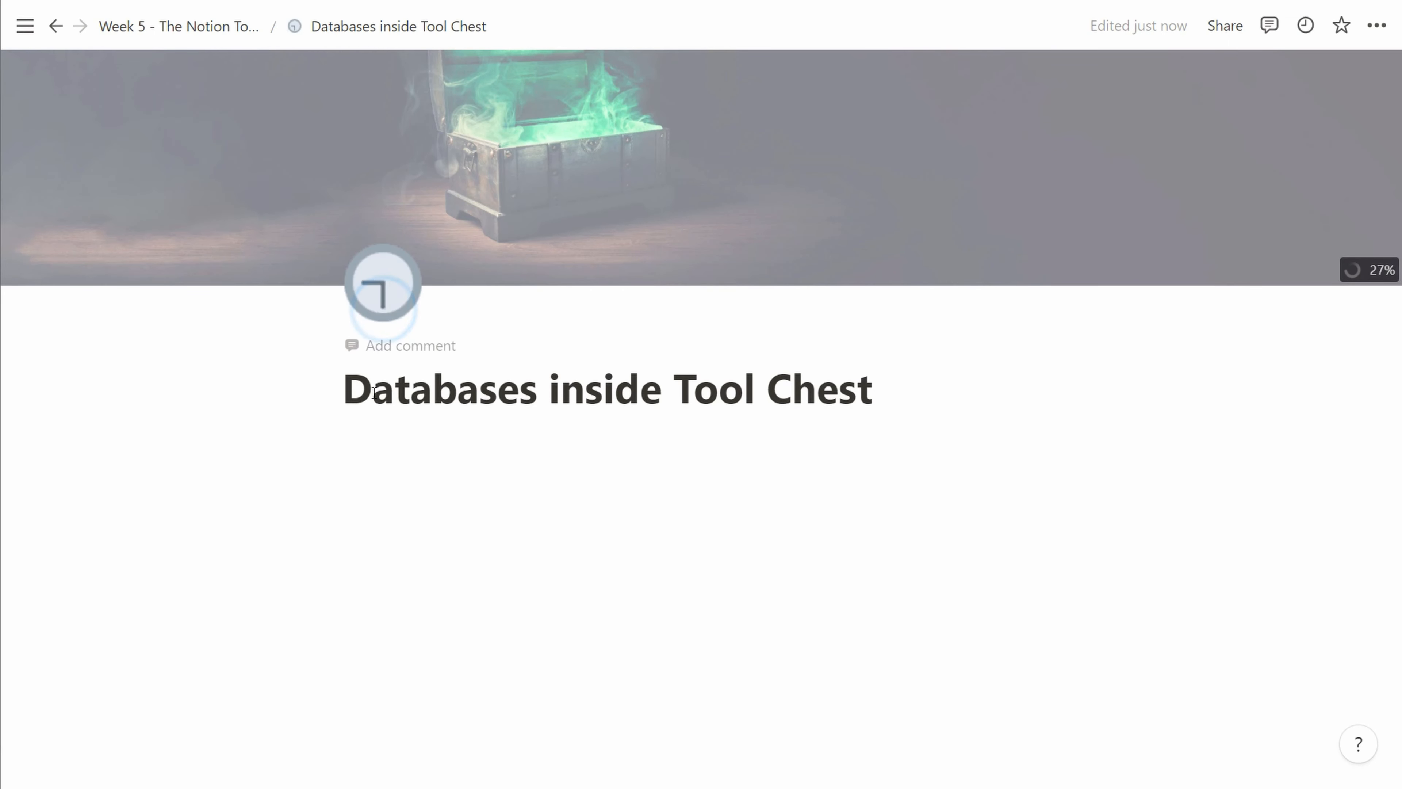
{"action": "left_click", "coordinate": [382, 347]}
{"action": "left_click", "coordinate": [387, 287]}
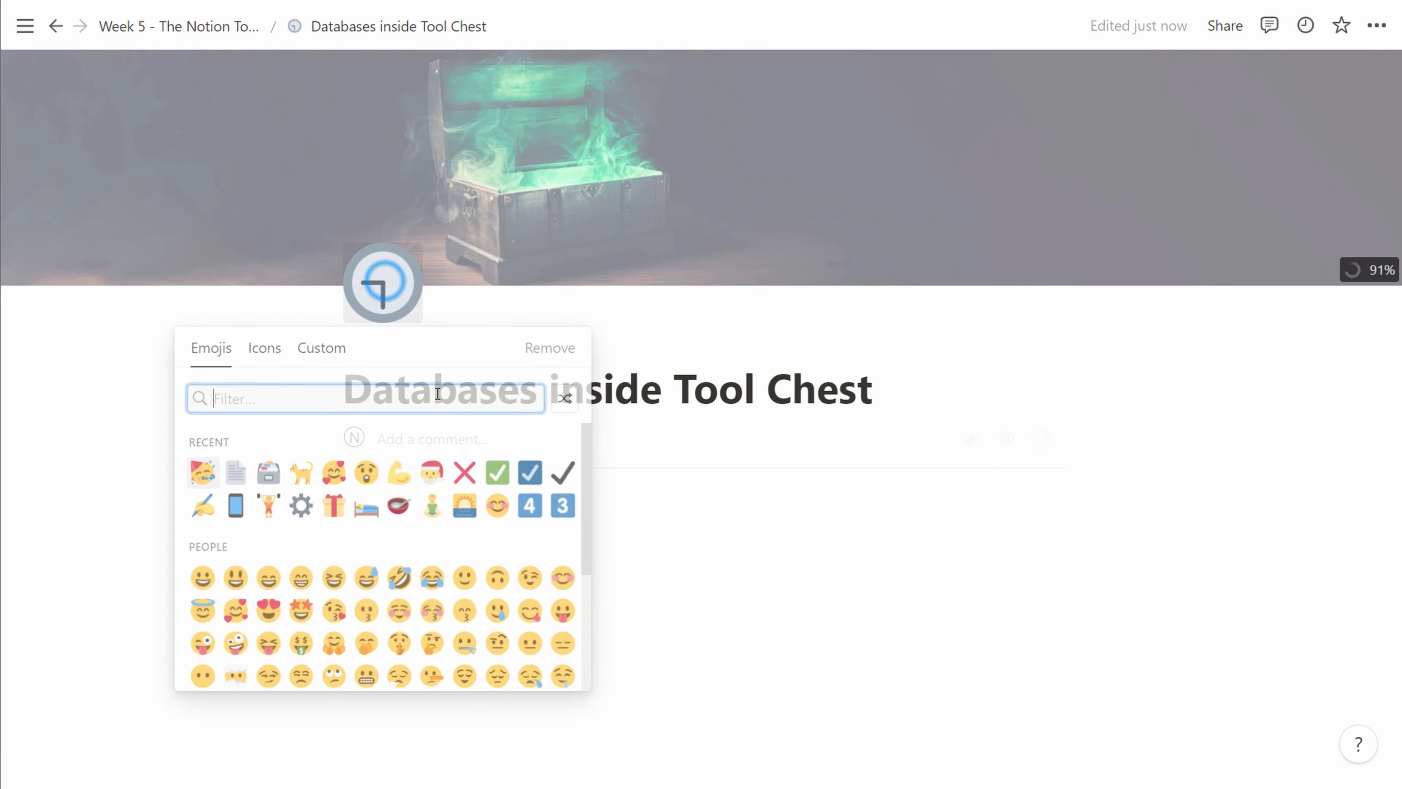
{"action": "left_click", "coordinate": [264, 349]}
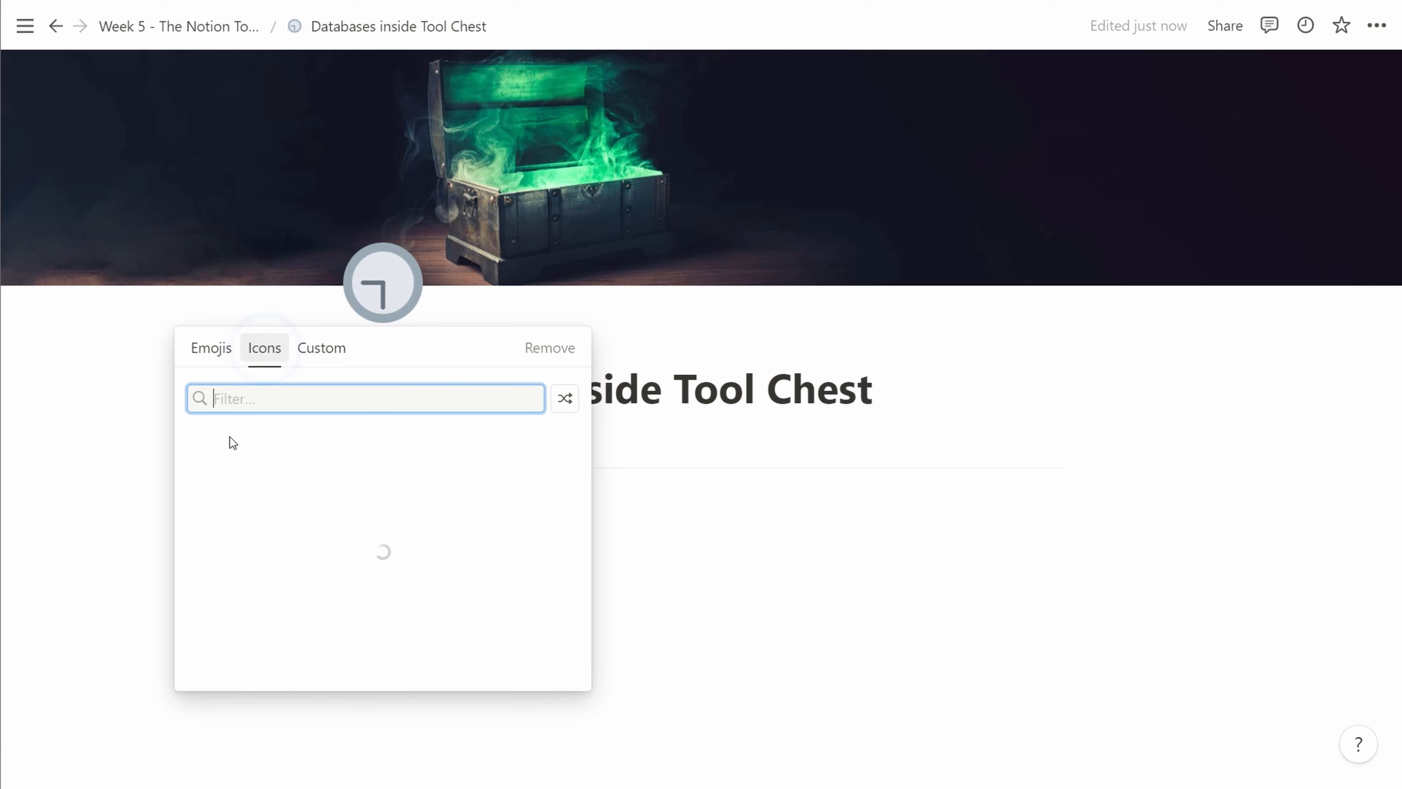
{"action": "left_click", "coordinate": [219, 476]}
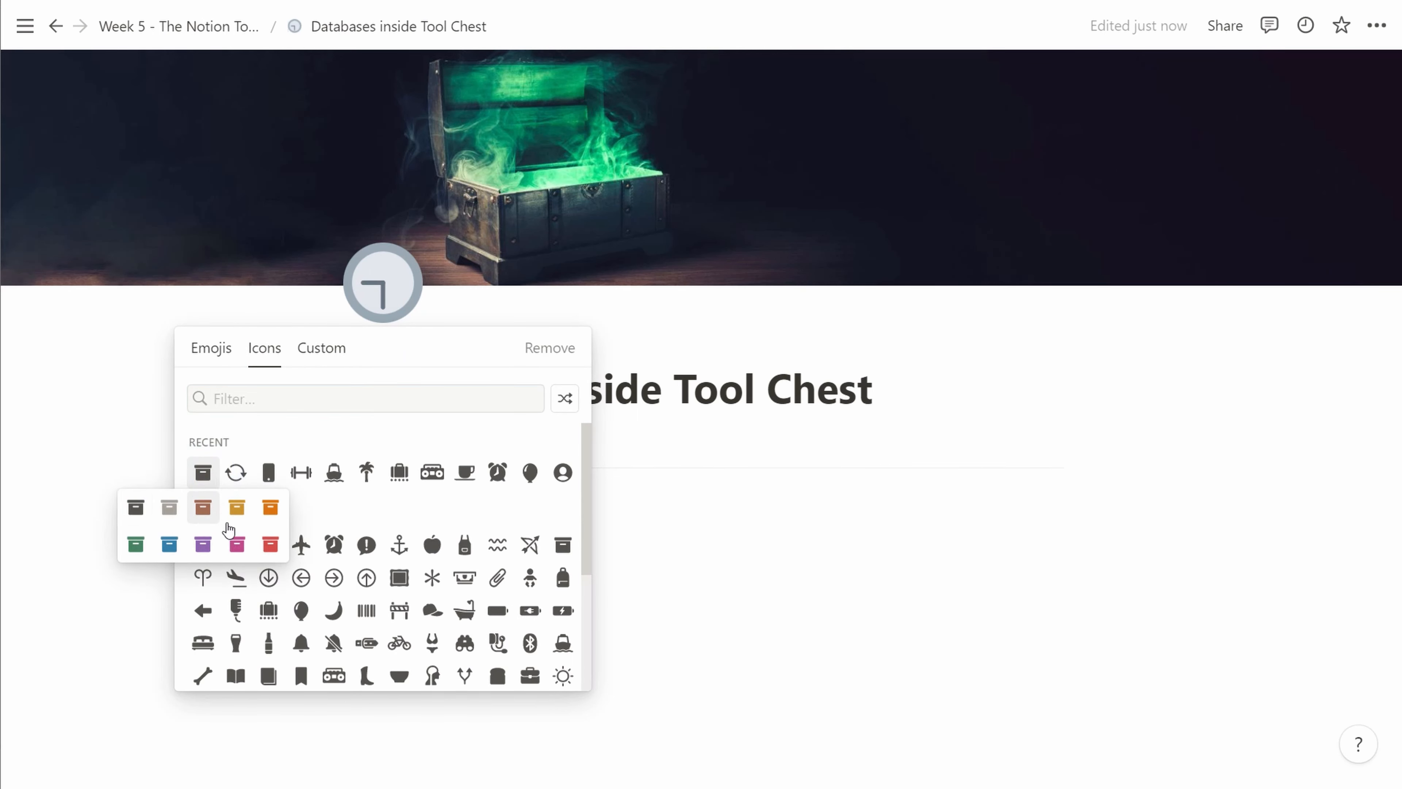
{"action": "left_click", "coordinate": [205, 544]}
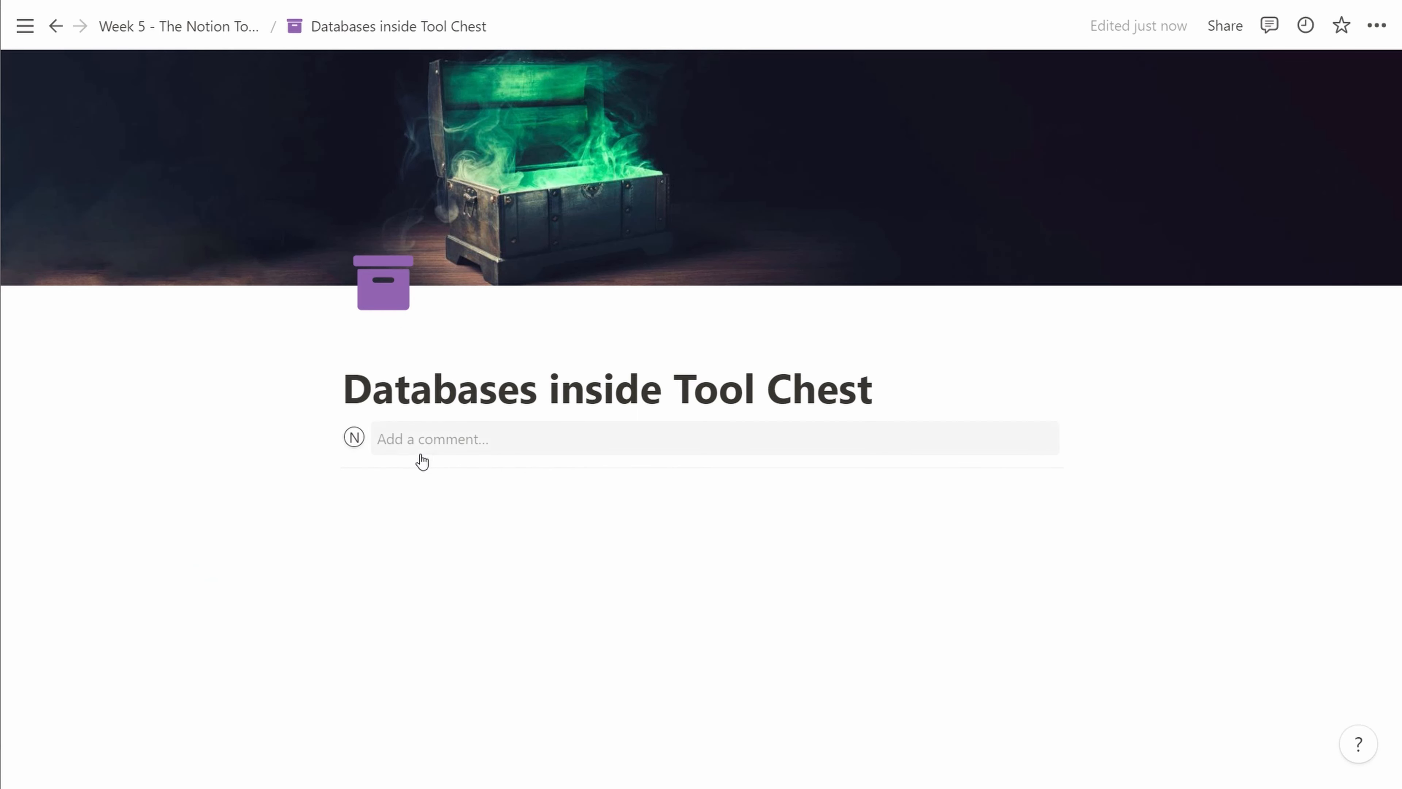
Write the line "Let's get our tool chest" in the page body and start an empty line below it.
{"action": "left_click", "coordinate": [410, 479]}
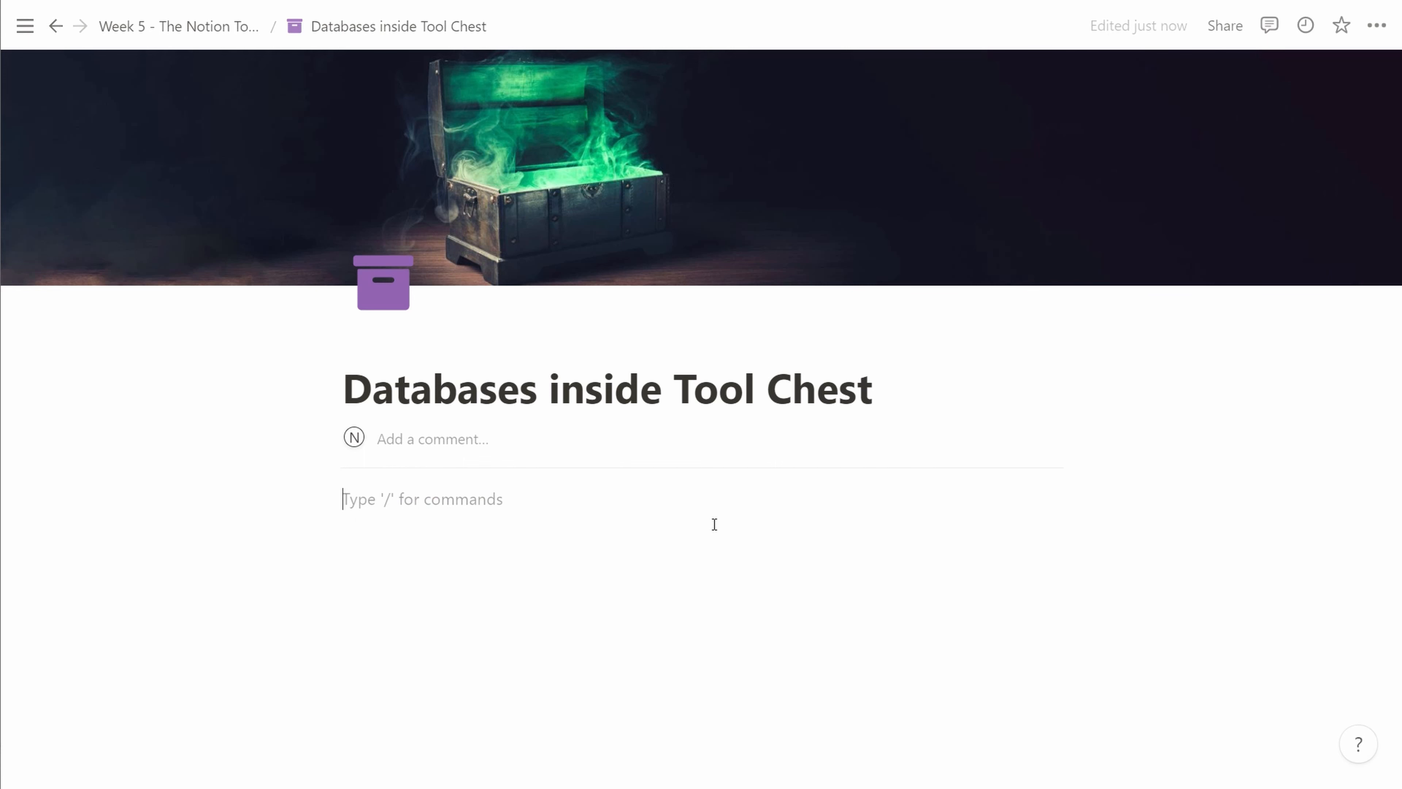
{"action": "type", "text": "Let's get"}
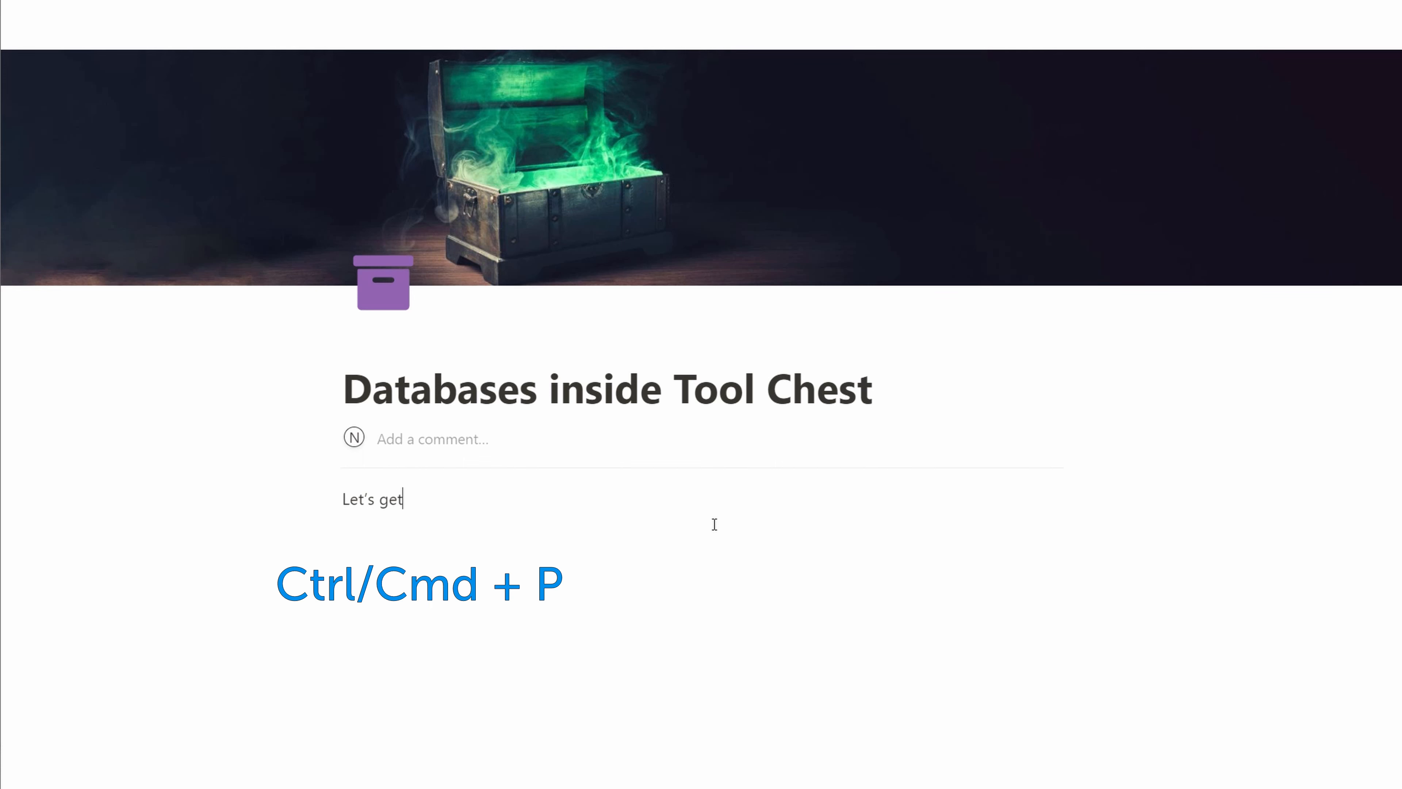
{"action": "type", "text": " our tool chest"}
{"action": "key", "text": "Return"}
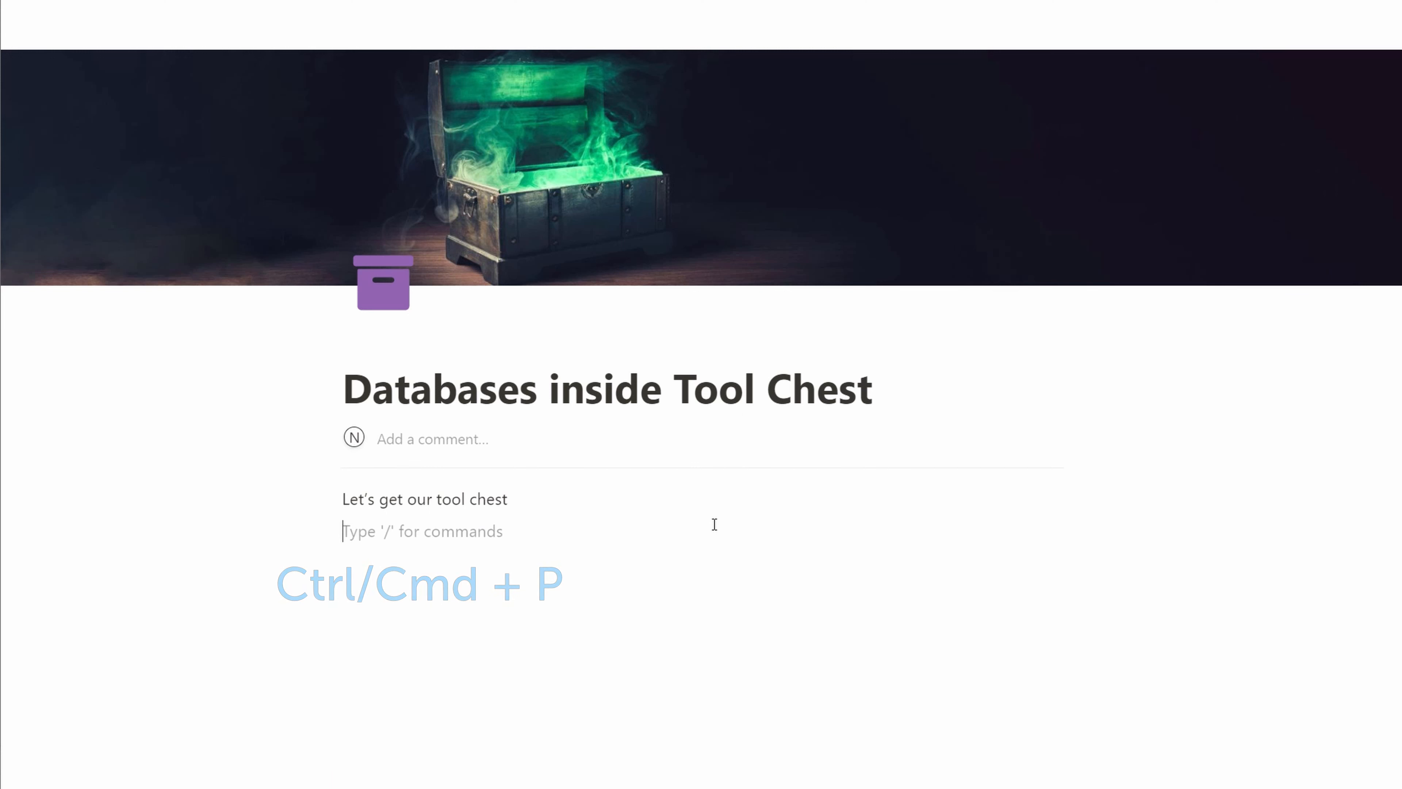
Open the Tool Chest page and copy its "Tool Chest of Important Things" block for syncing.
{"action": "key", "text": "ctrl+p"}
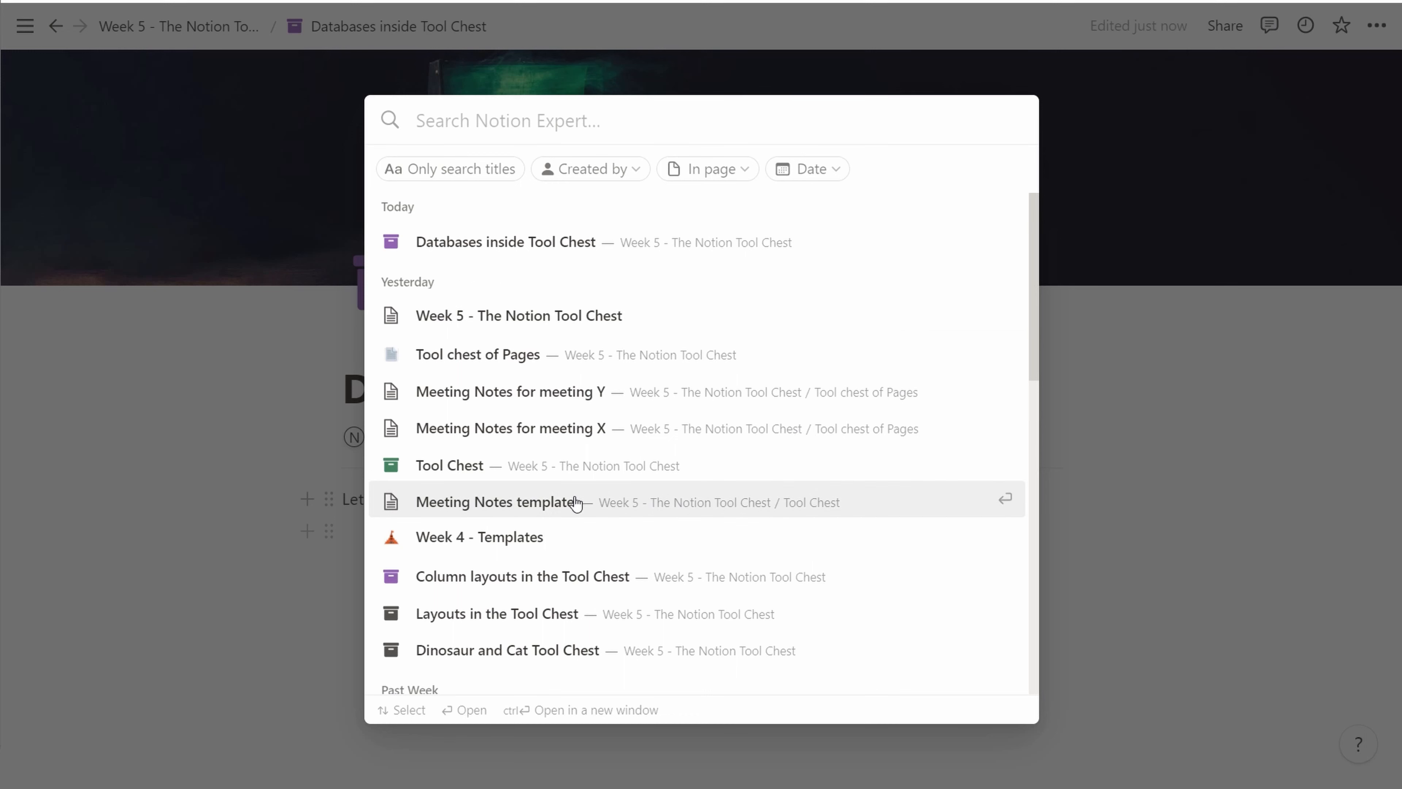
{"action": "left_click", "coordinate": [542, 478]}
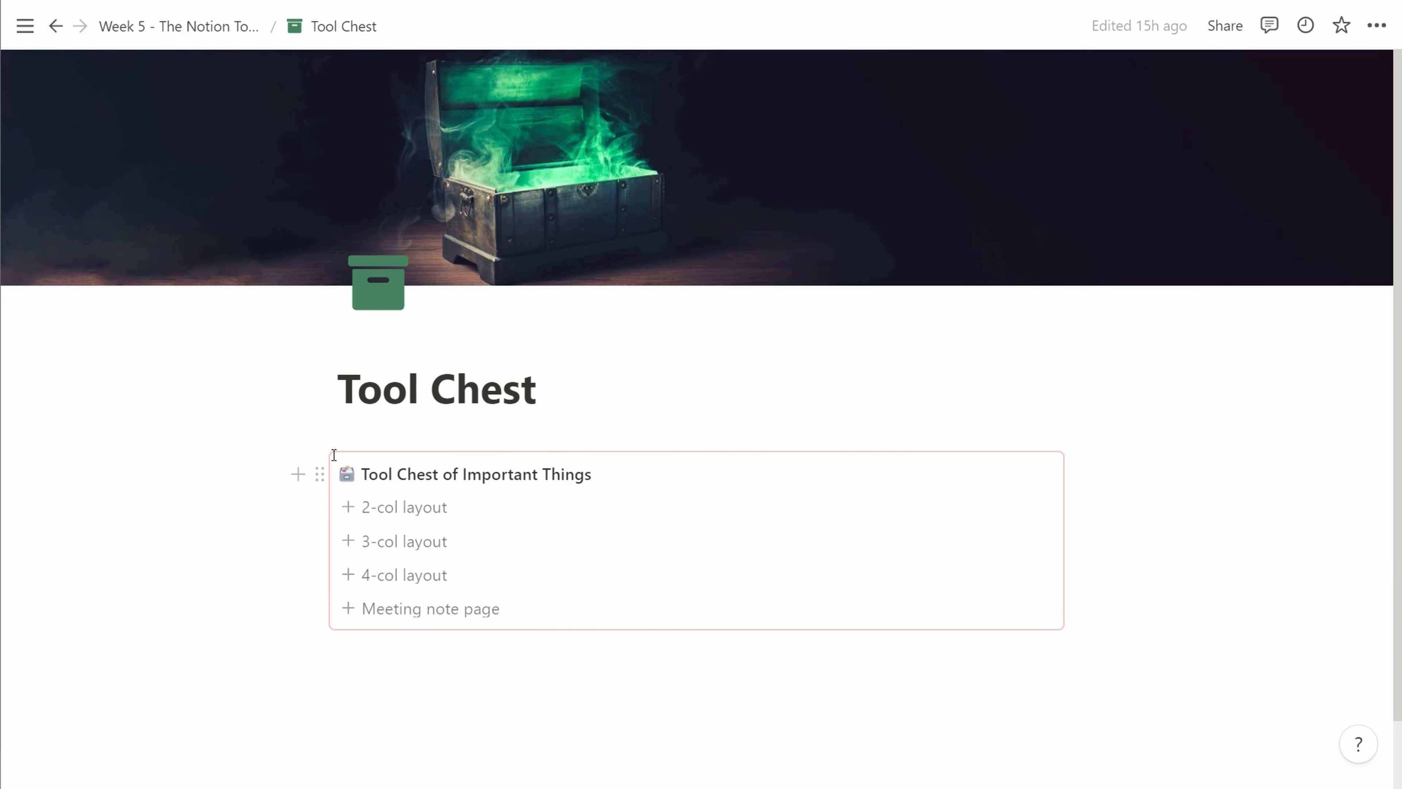
{"action": "left_click", "coordinate": [320, 474]}
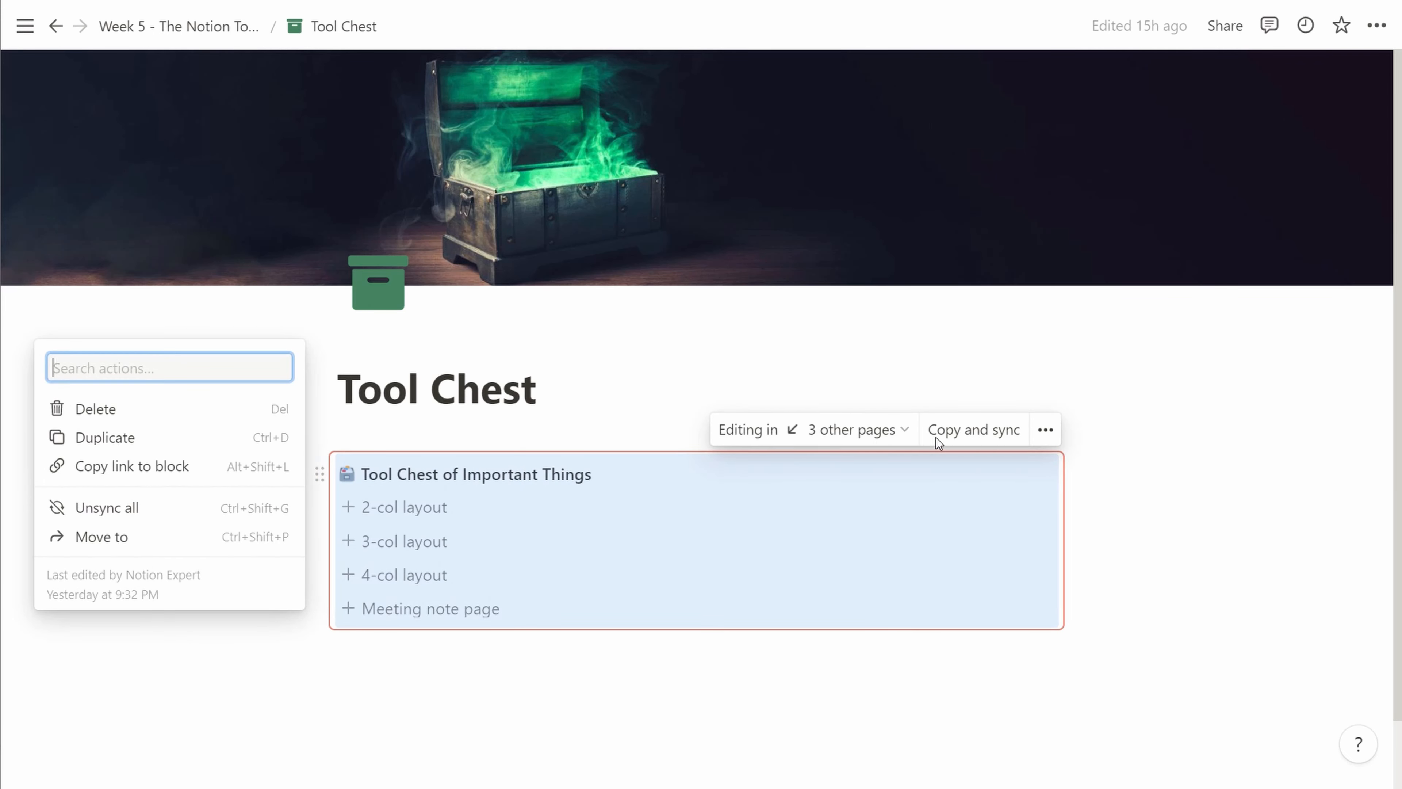
{"action": "left_click", "coordinate": [948, 432]}
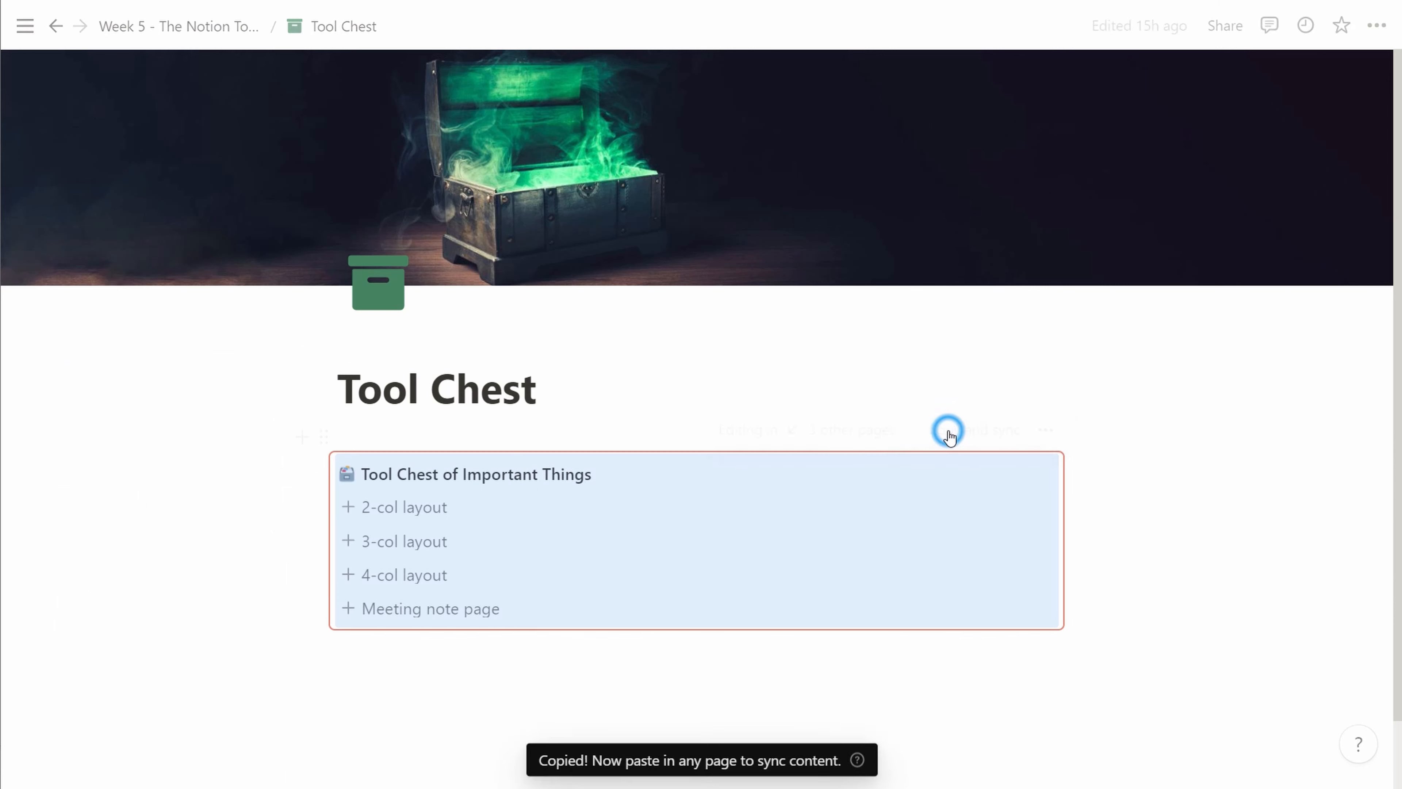
Return to the "Databases inside Tool Chest" page and paste the synced block below the text line.
{"action": "key", "text": "ctrl+["}
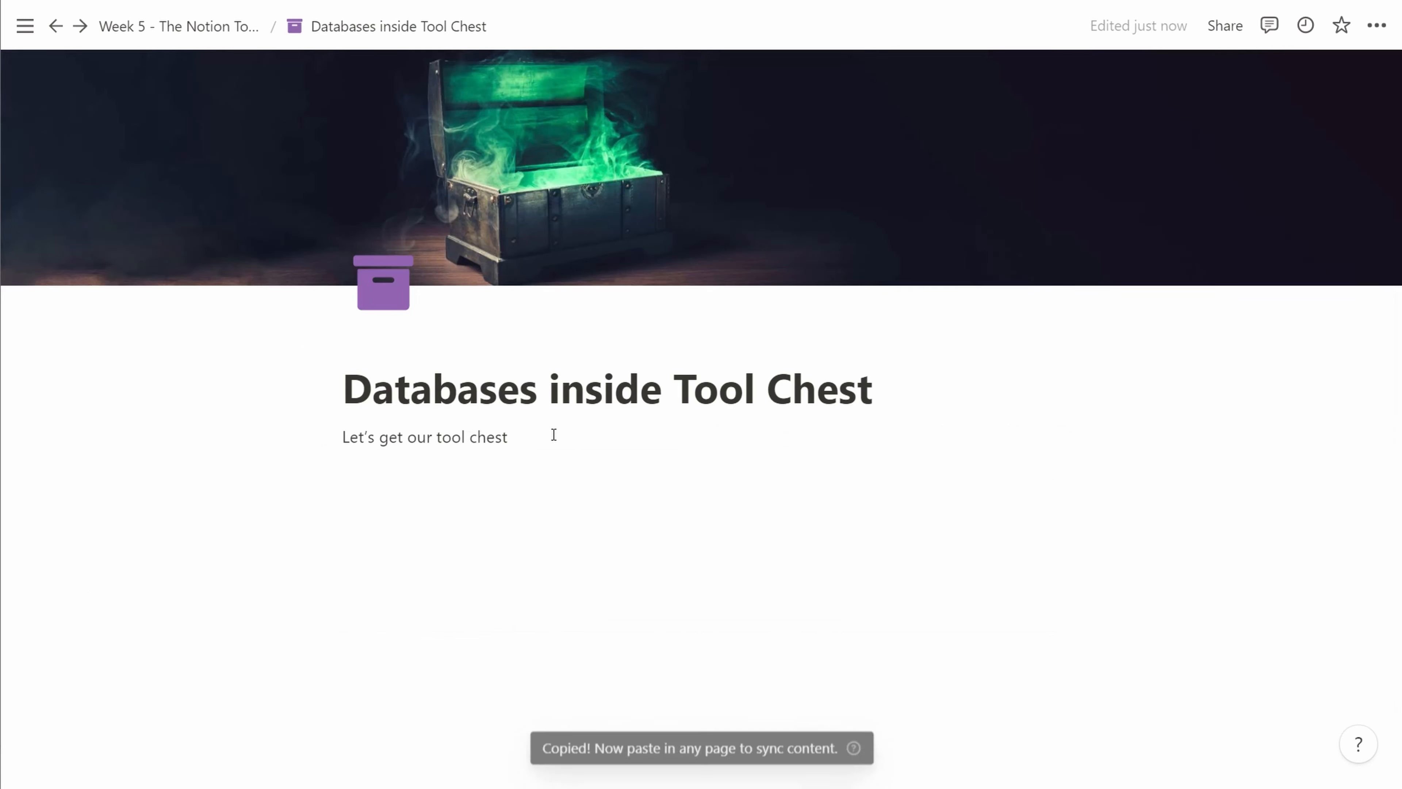
{"action": "left_click", "coordinate": [421, 486]}
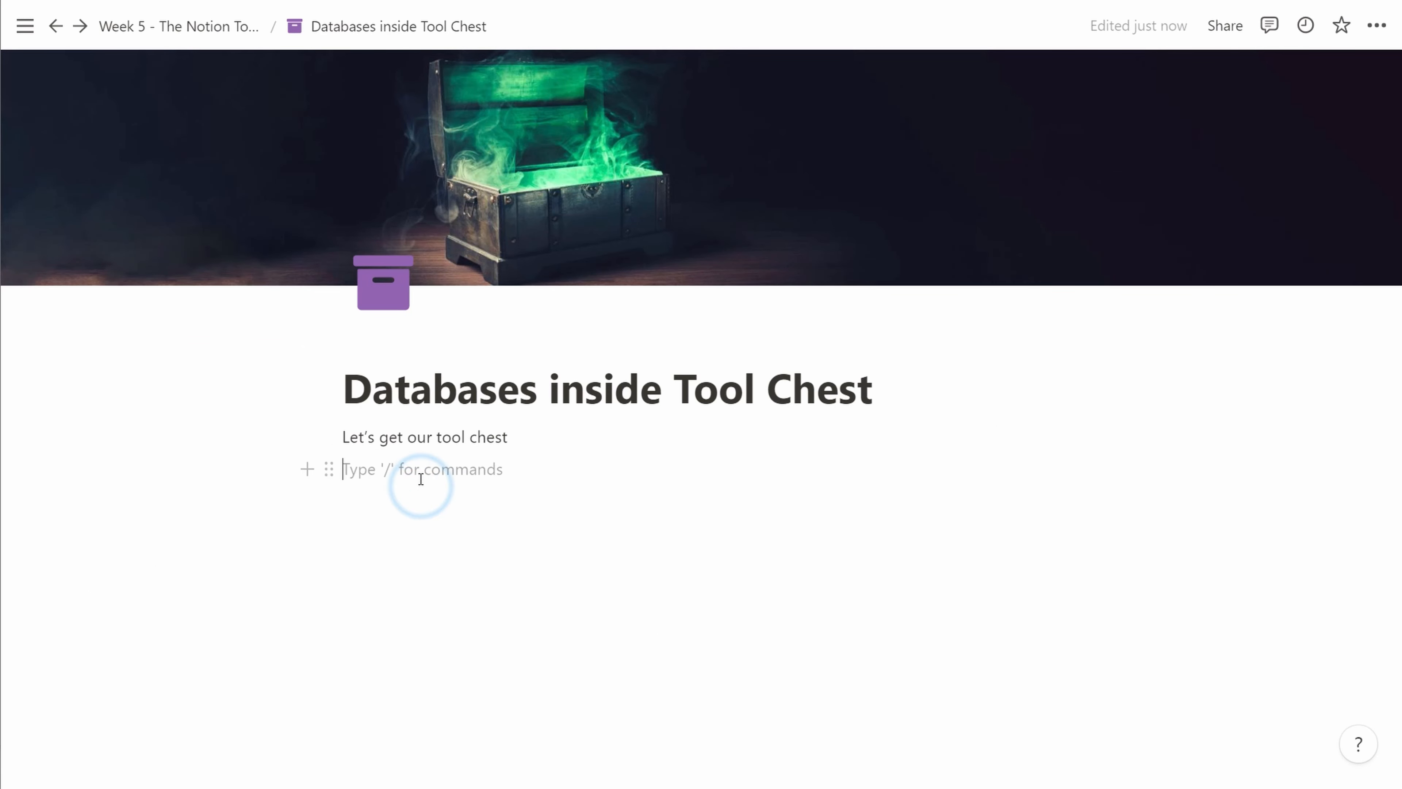
{"action": "key", "text": "ctrl+v"}
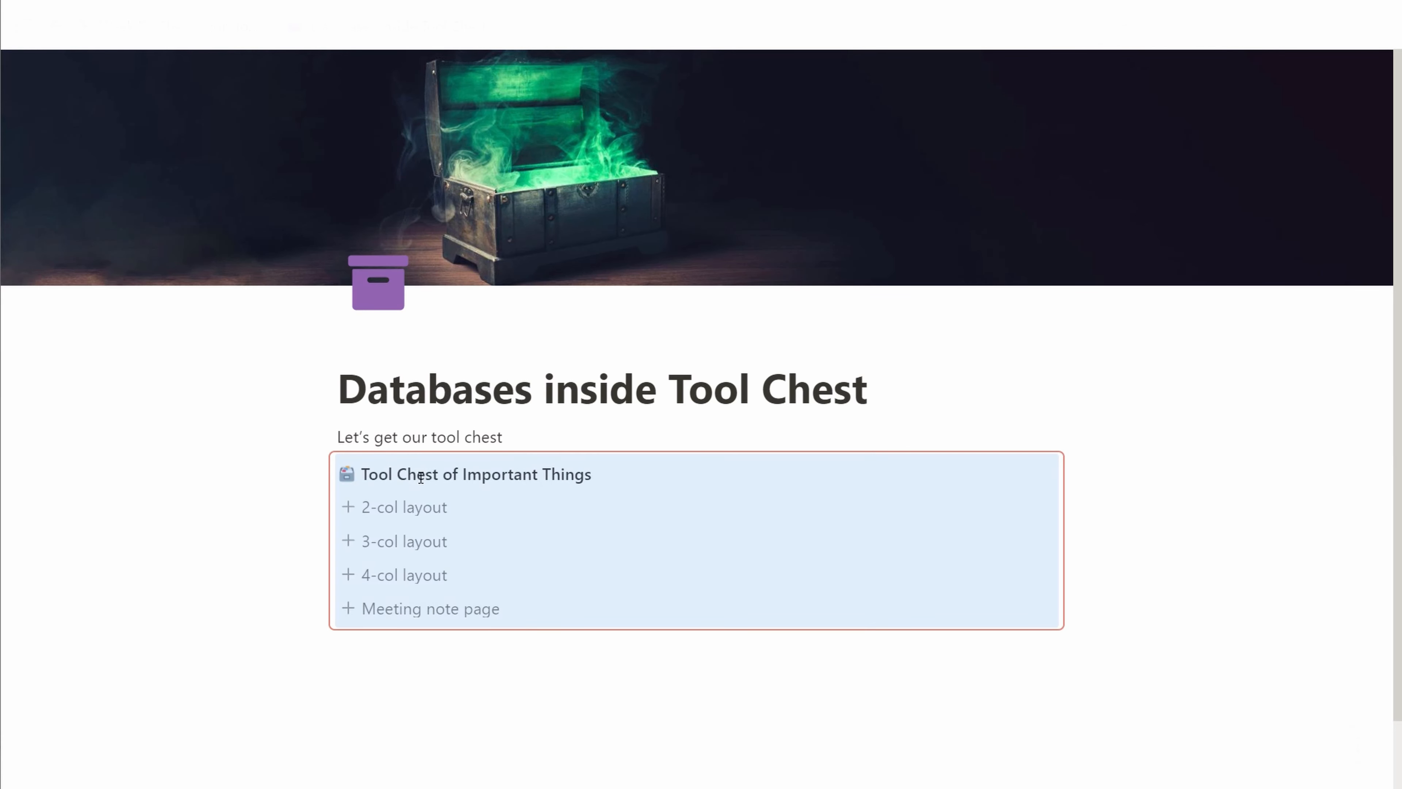
{"action": "left_click", "coordinate": [448, 652]}
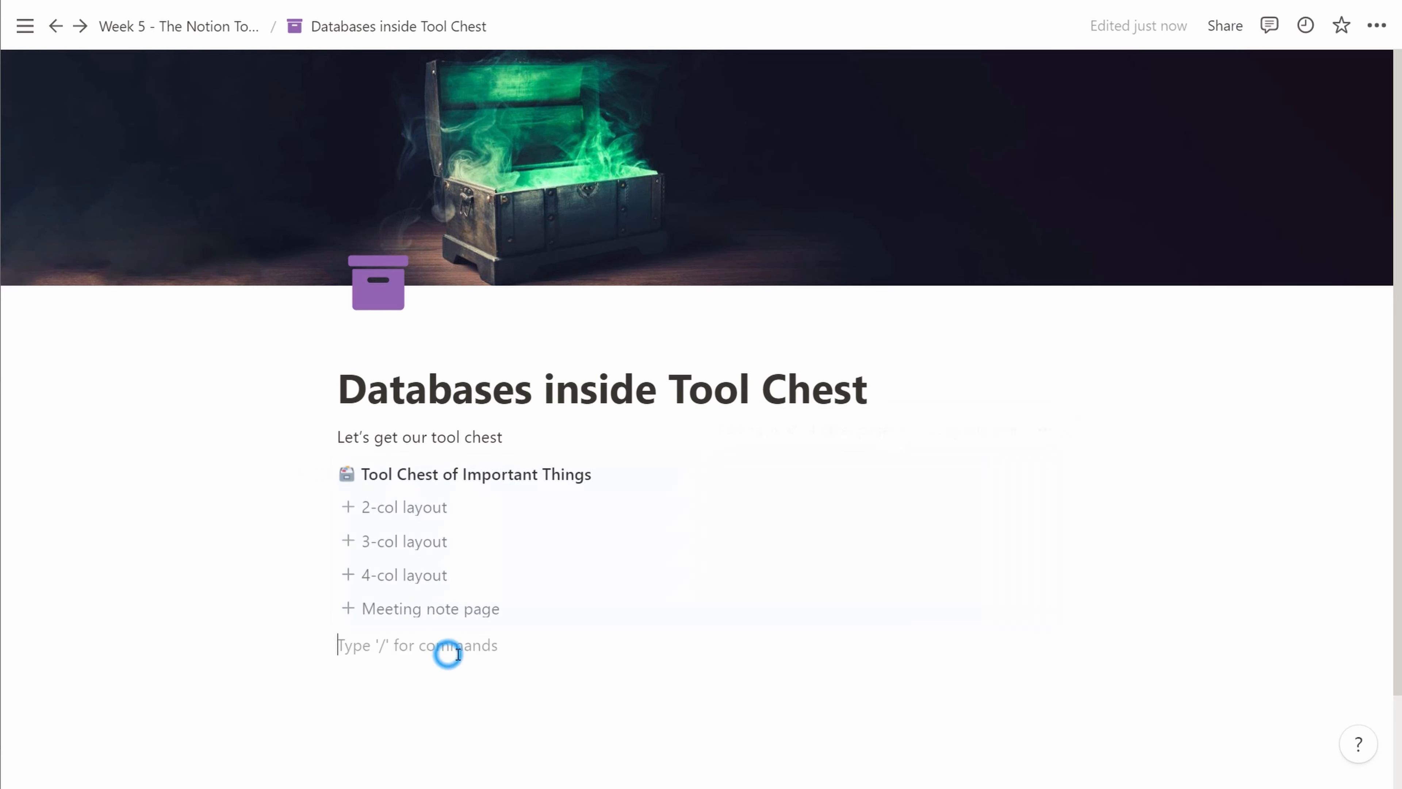
{"action": "scroll", "coordinate": [519, 636], "scroll_direction": "down", "scroll_amount": 2}
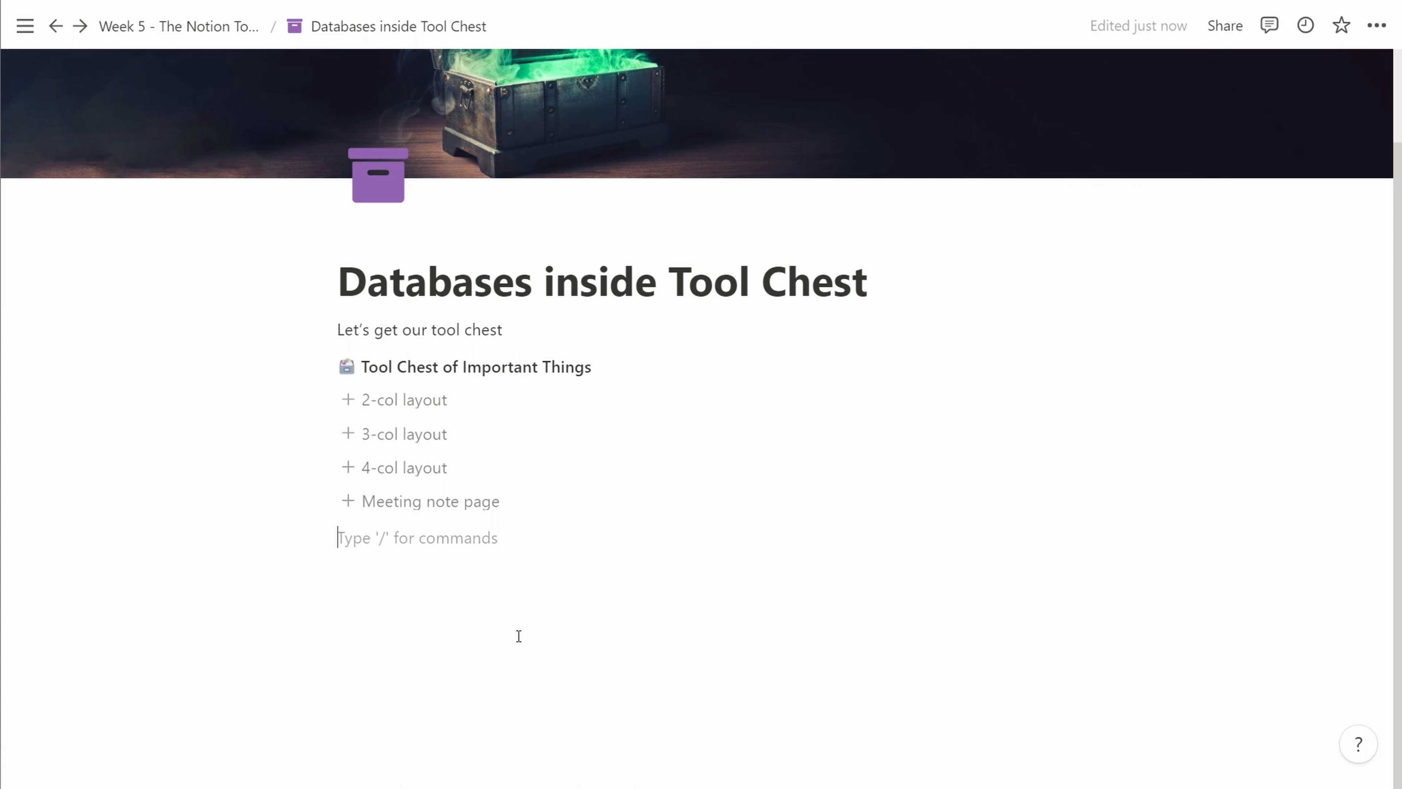
Insert a full-page database below the synced block and title it "Gallery of vacation ideas".
{"action": "key", "text": "Return"}
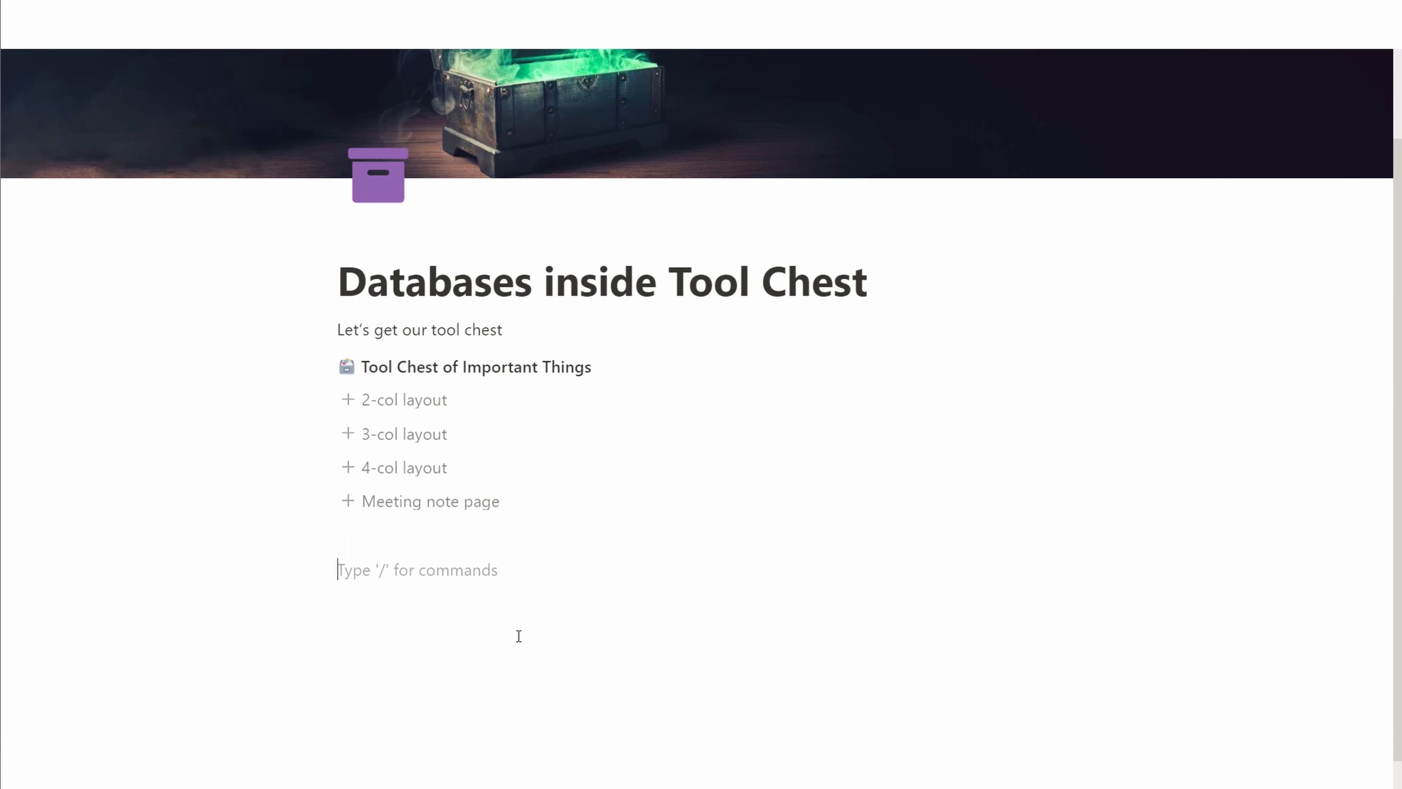
{"action": "type", "text": "/"}
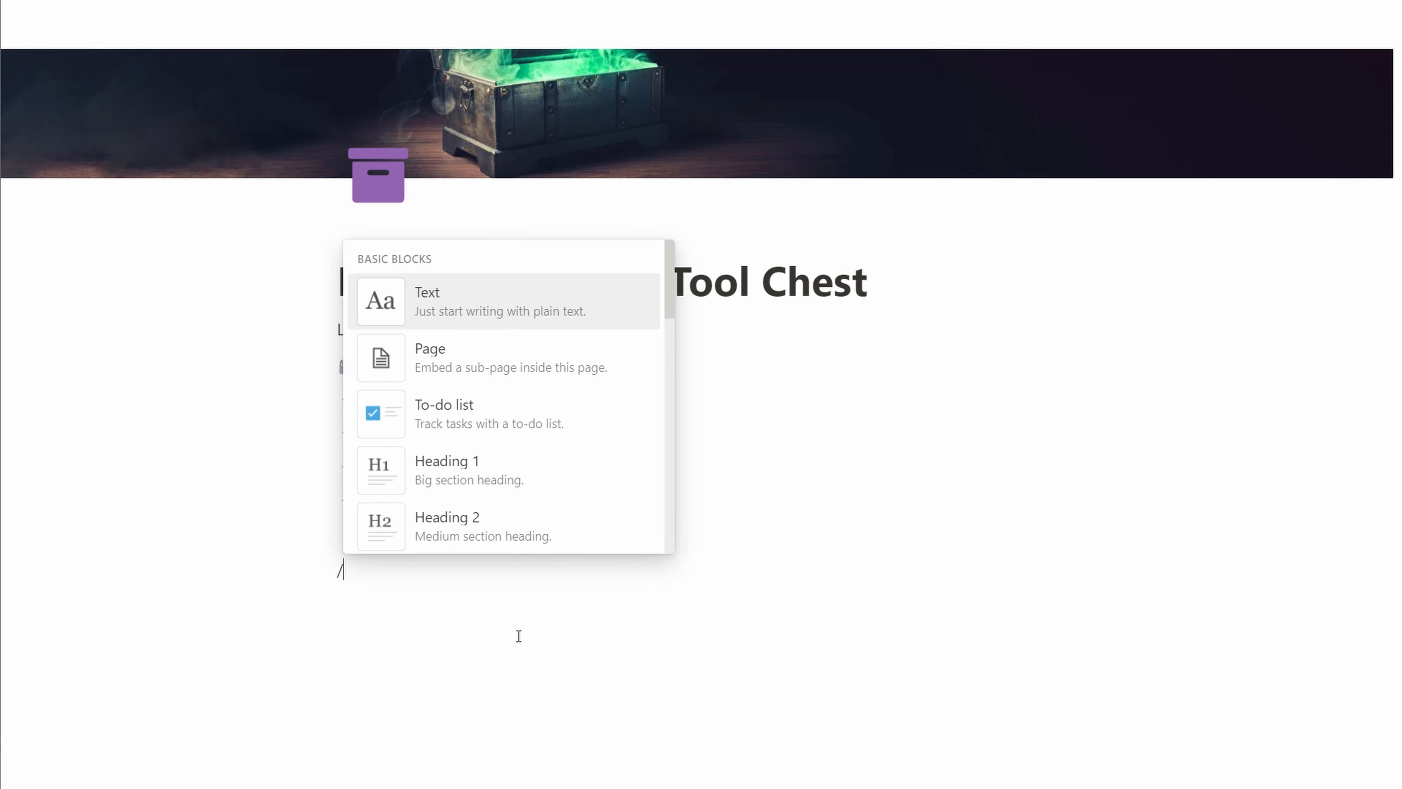
{"action": "type", "text": "database"}
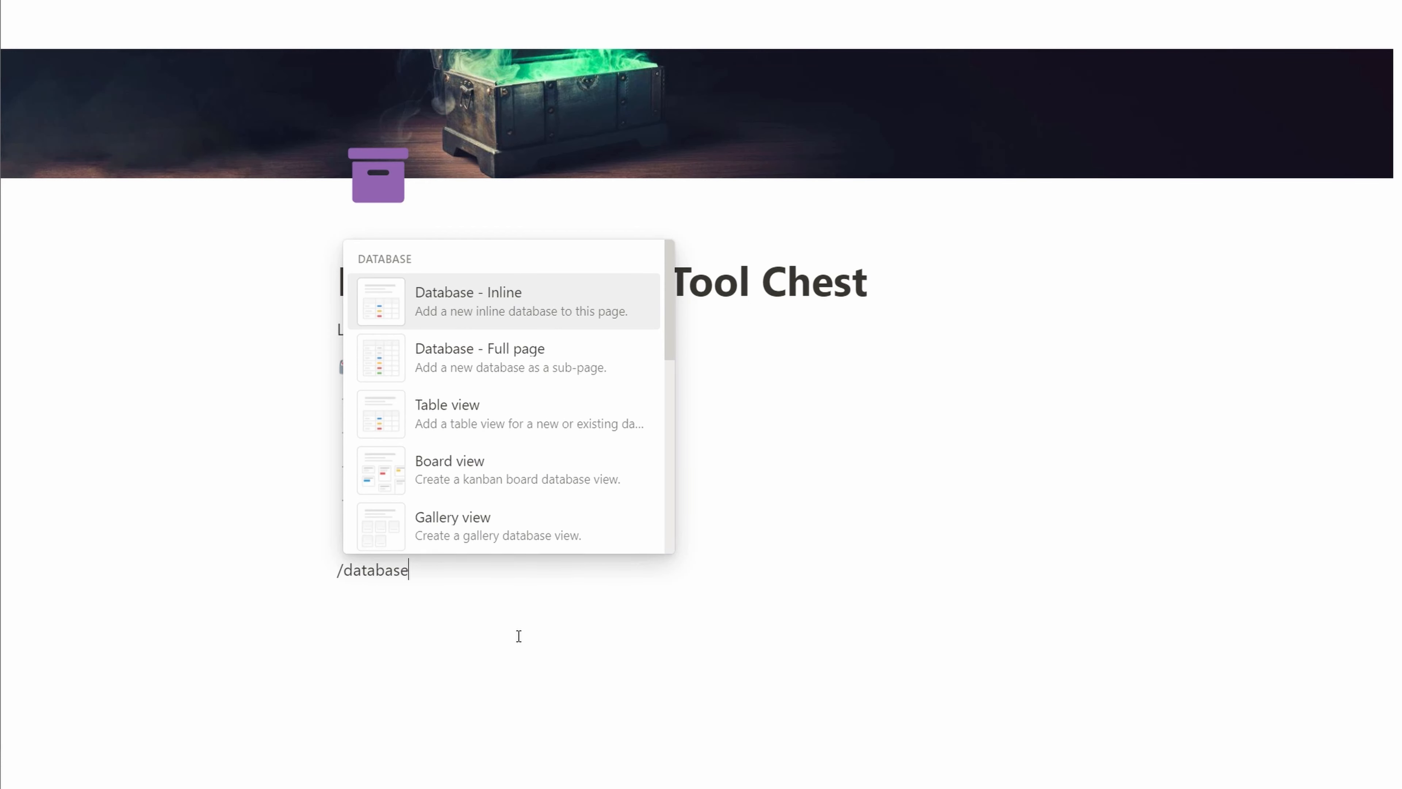
{"action": "left_click", "coordinate": [519, 349]}
{"action": "type", "text": "Gallery of "}
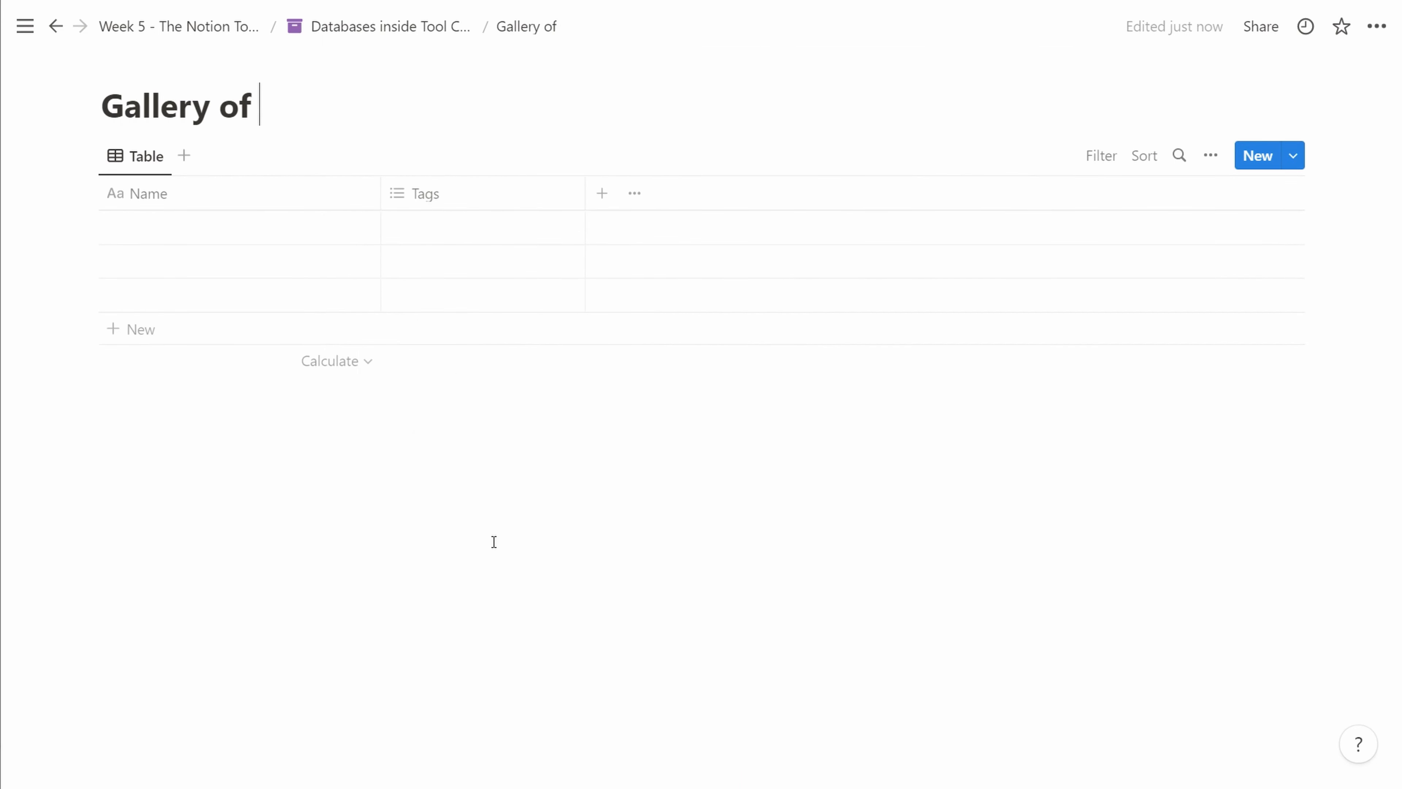
{"action": "type", "text": "vacation ideas"}
{"action": "key", "text": "ctrl+shift+Left"}
{"action": "key", "text": "ctrl+shift+Left"}
{"action": "key", "text": "ctrl+shift+Left"}
{"action": "key", "text": "Left"}
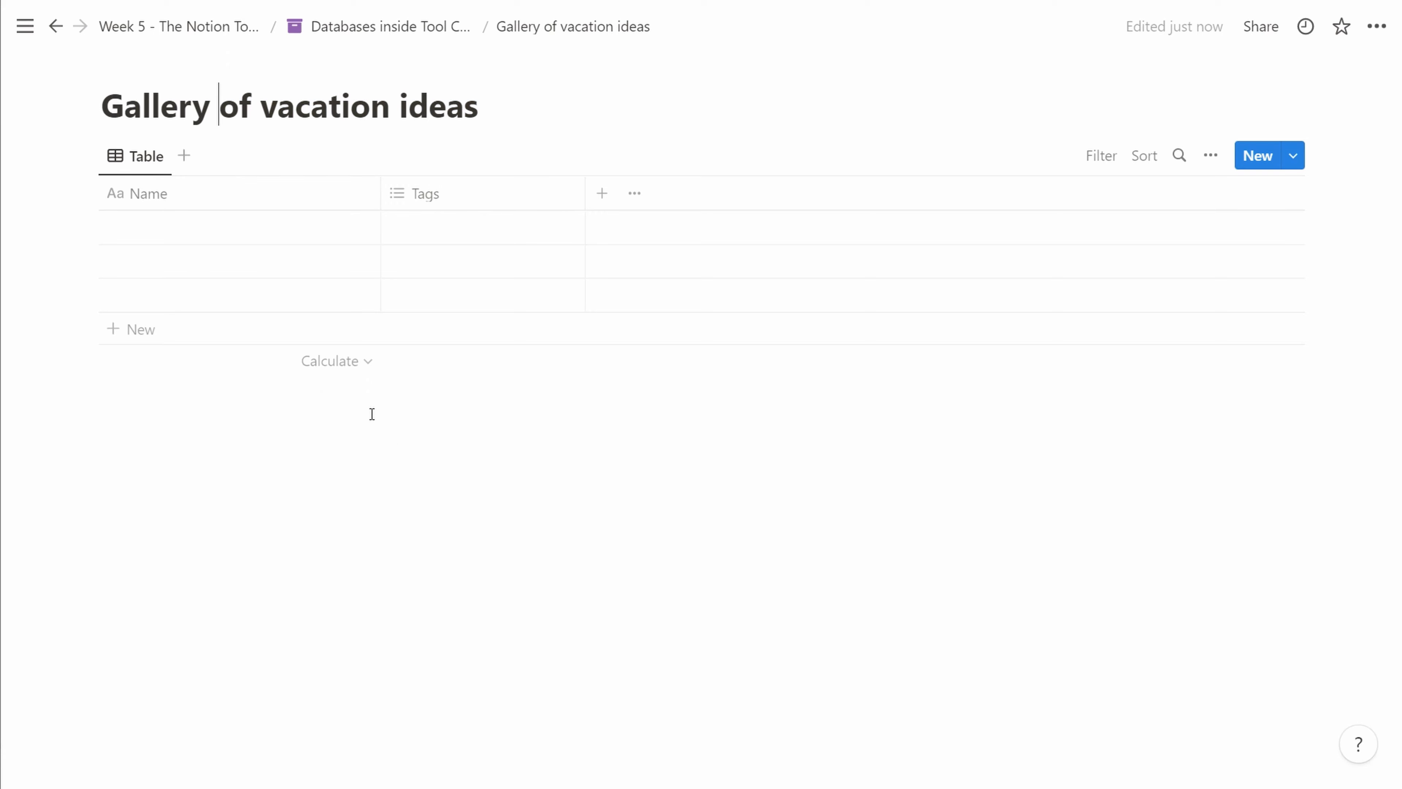
Change the database view's layout to Gallery with the card preview set to Page cover.
{"action": "left_click", "coordinate": [117, 160]}
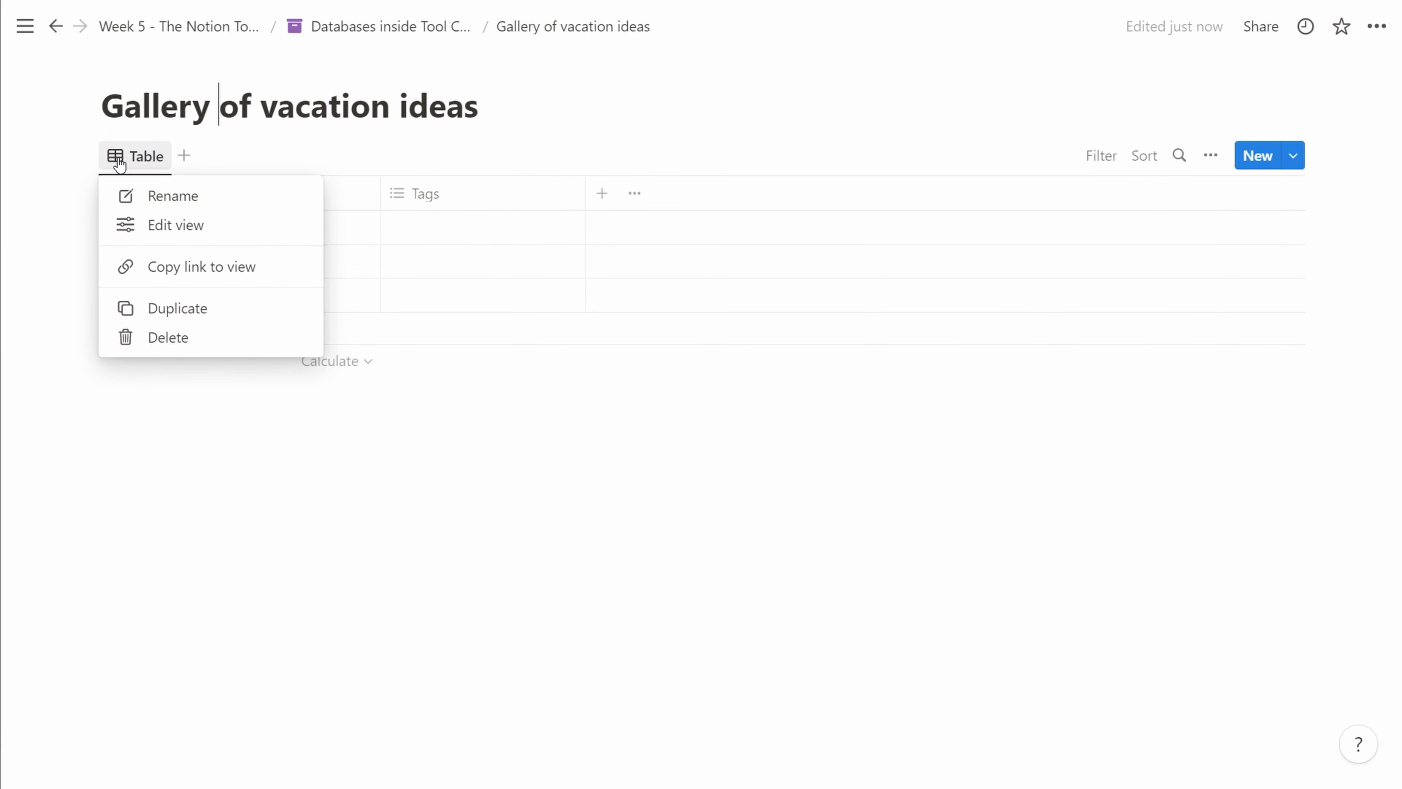
{"action": "left_click", "coordinate": [129, 227]}
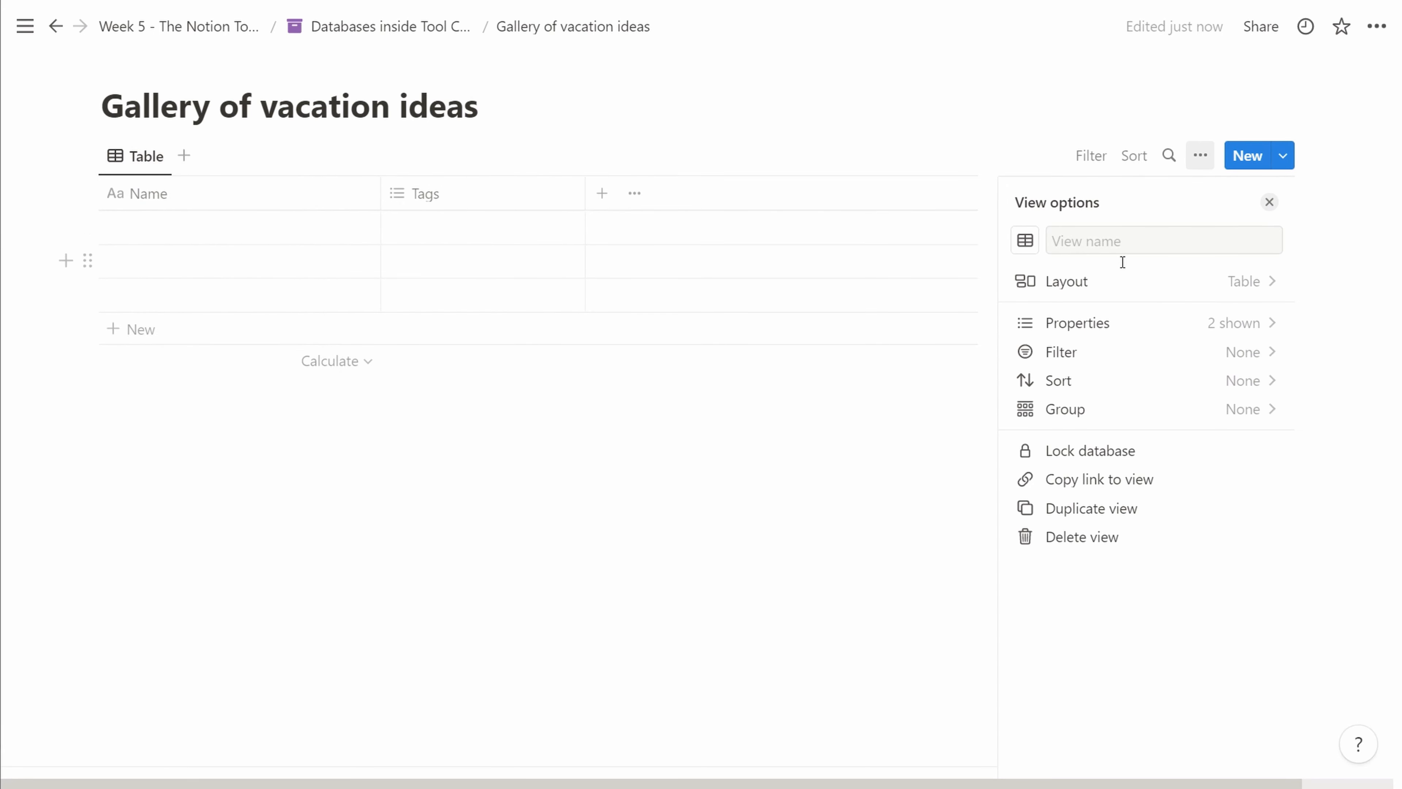
{"action": "left_click", "coordinate": [1136, 280]}
{"action": "left_click", "coordinate": [1224, 318]}
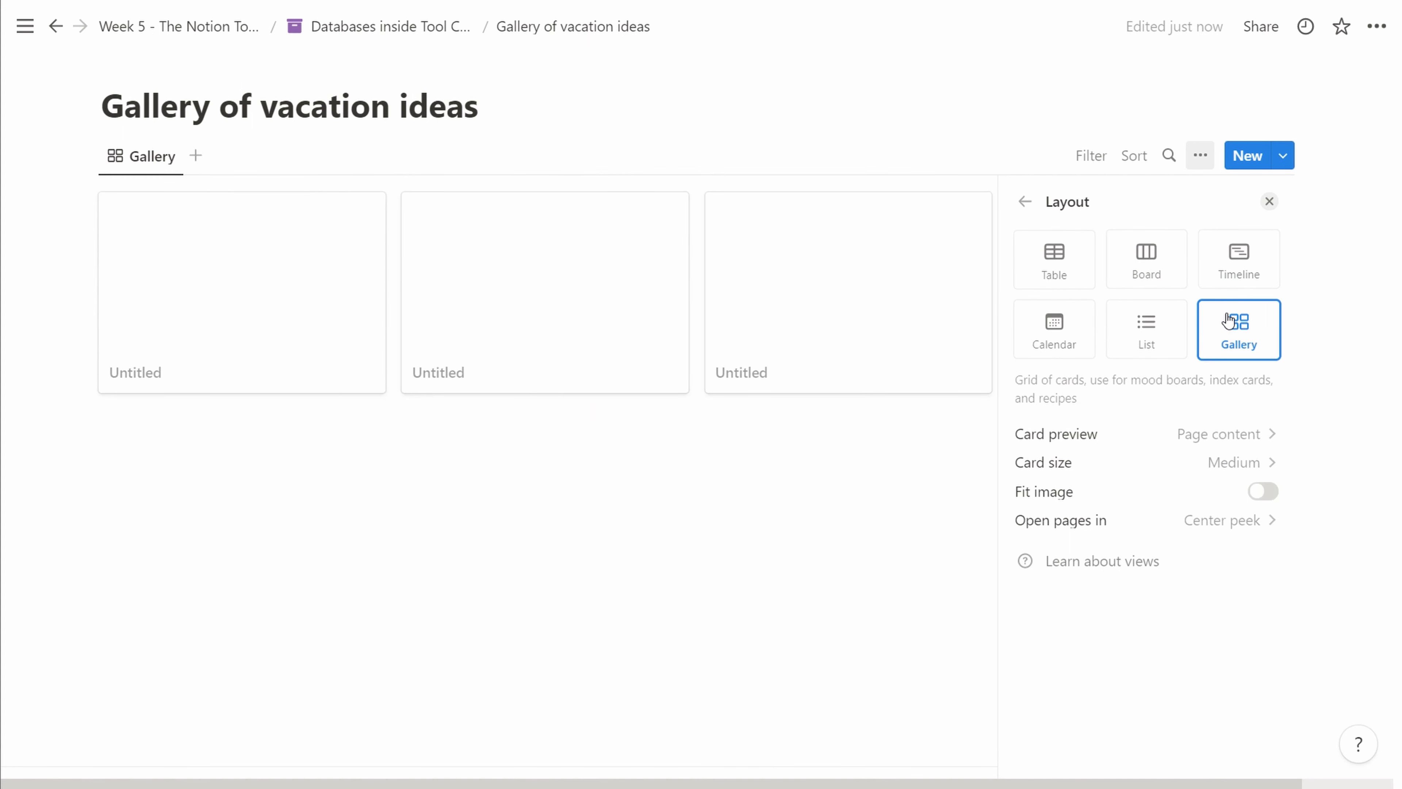
{"action": "left_click", "coordinate": [1216, 433]}
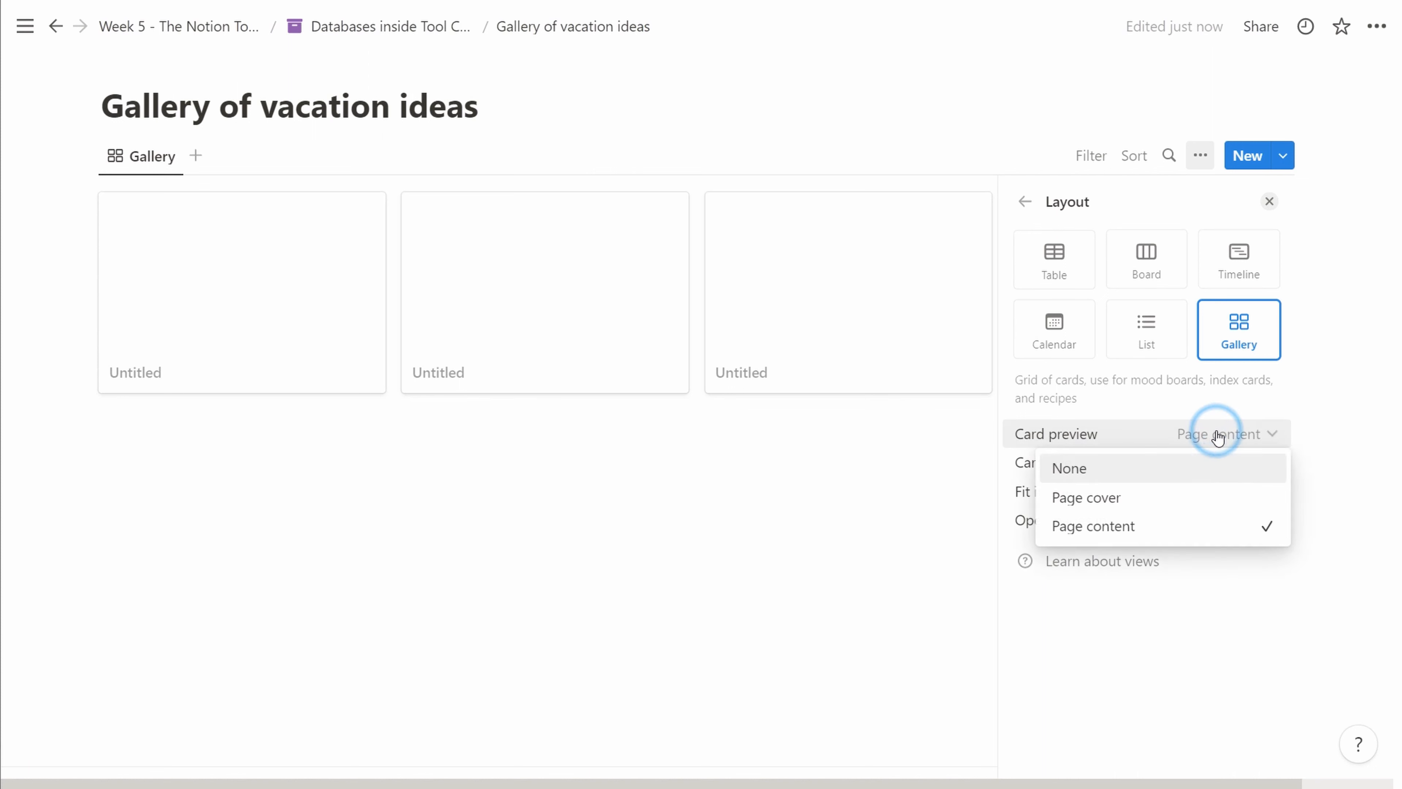
{"action": "left_click", "coordinate": [1163, 504]}
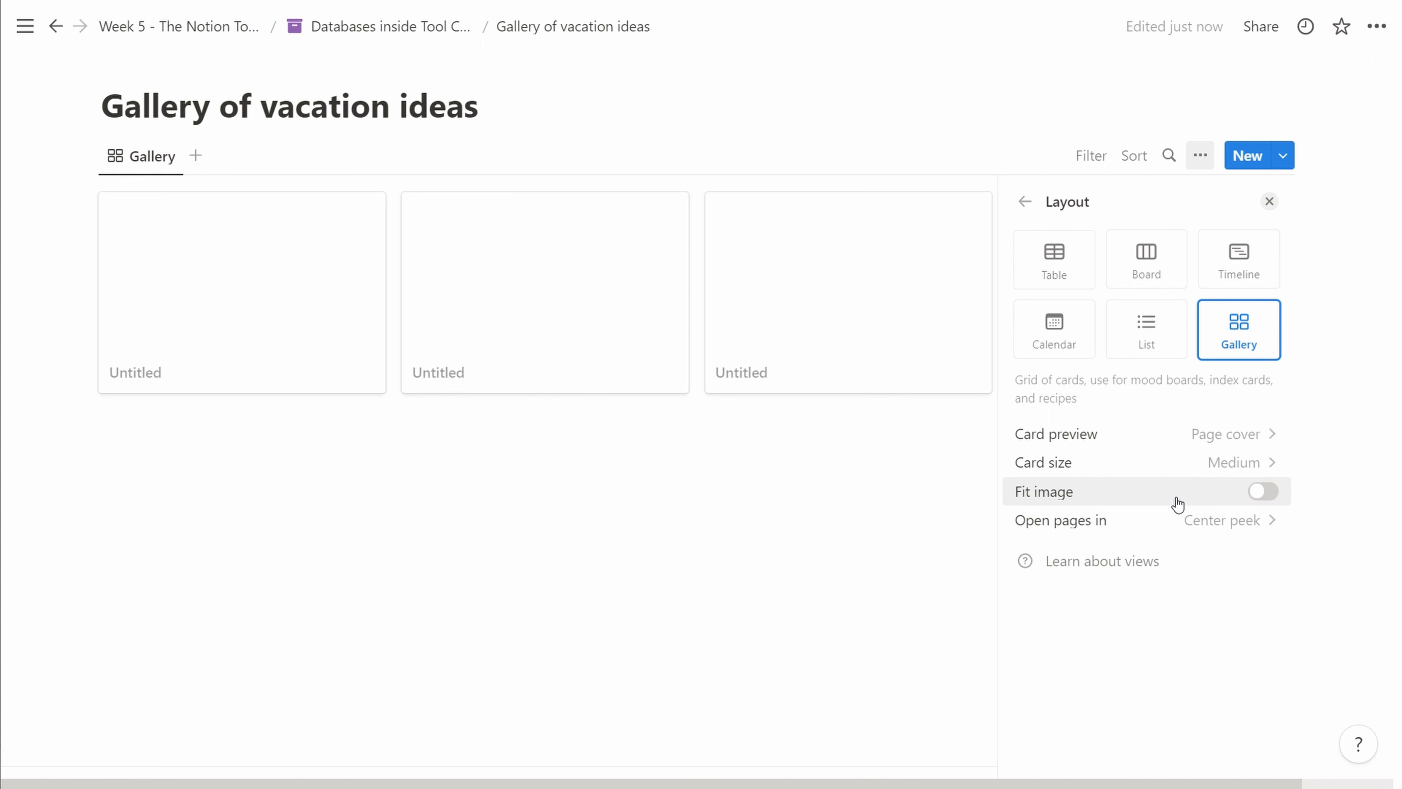
Name the first gallery card "Venice" and give it the first Unsplash cover image found for "venice".
{"action": "left_click", "coordinate": [177, 338]}
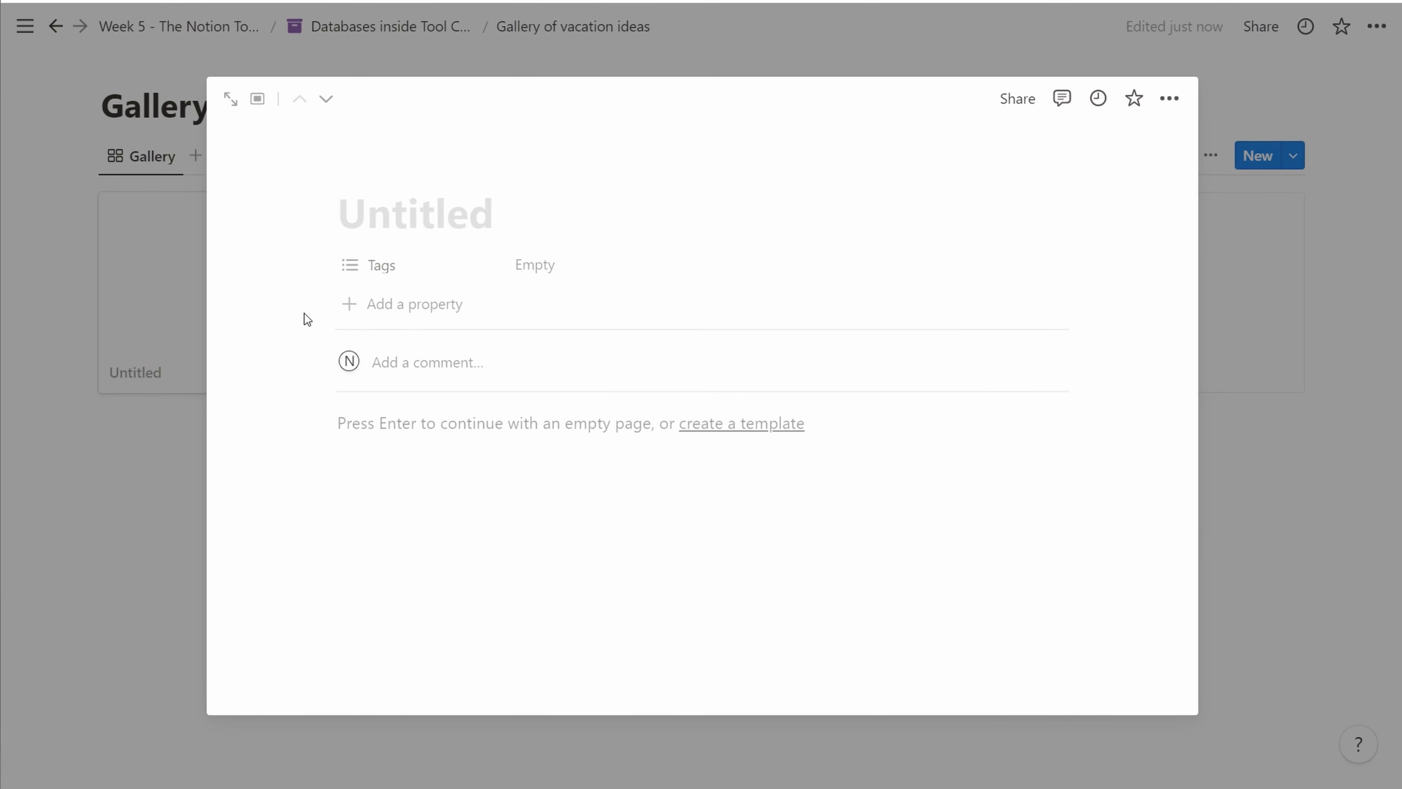
{"action": "type", "text": "Venice"}
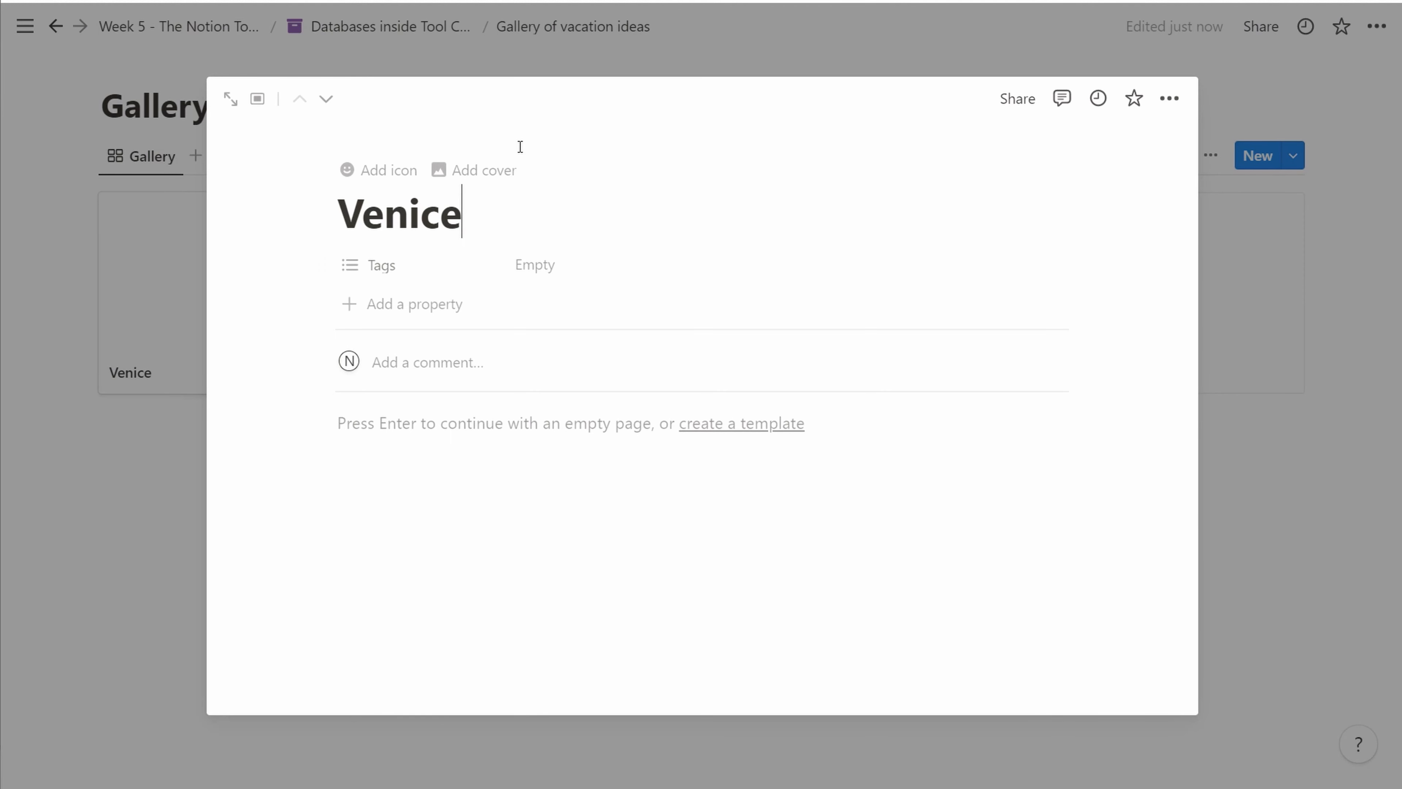
{"action": "left_click", "coordinate": [495, 172]}
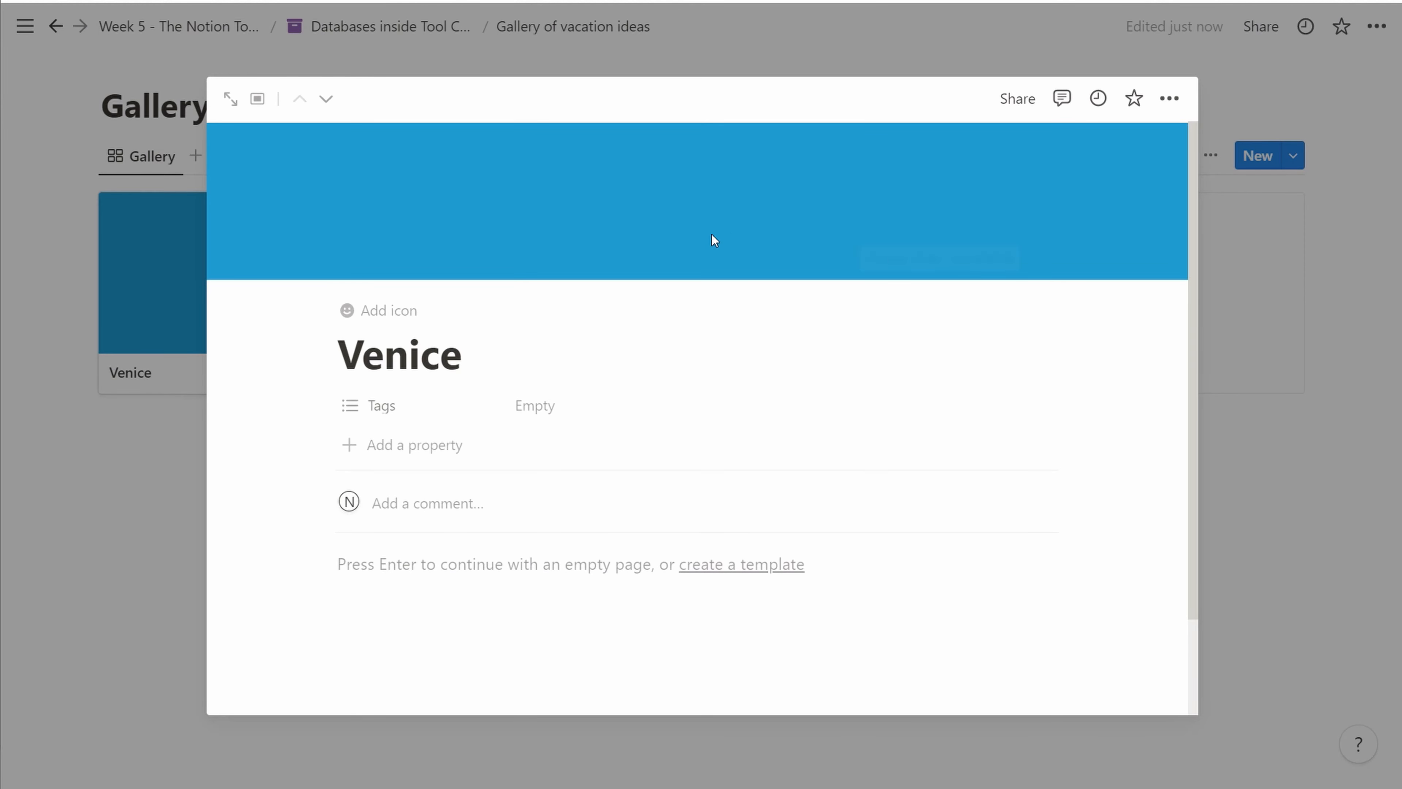
{"action": "left_click", "coordinate": [874, 258]}
{"action": "left_click", "coordinate": [825, 298]}
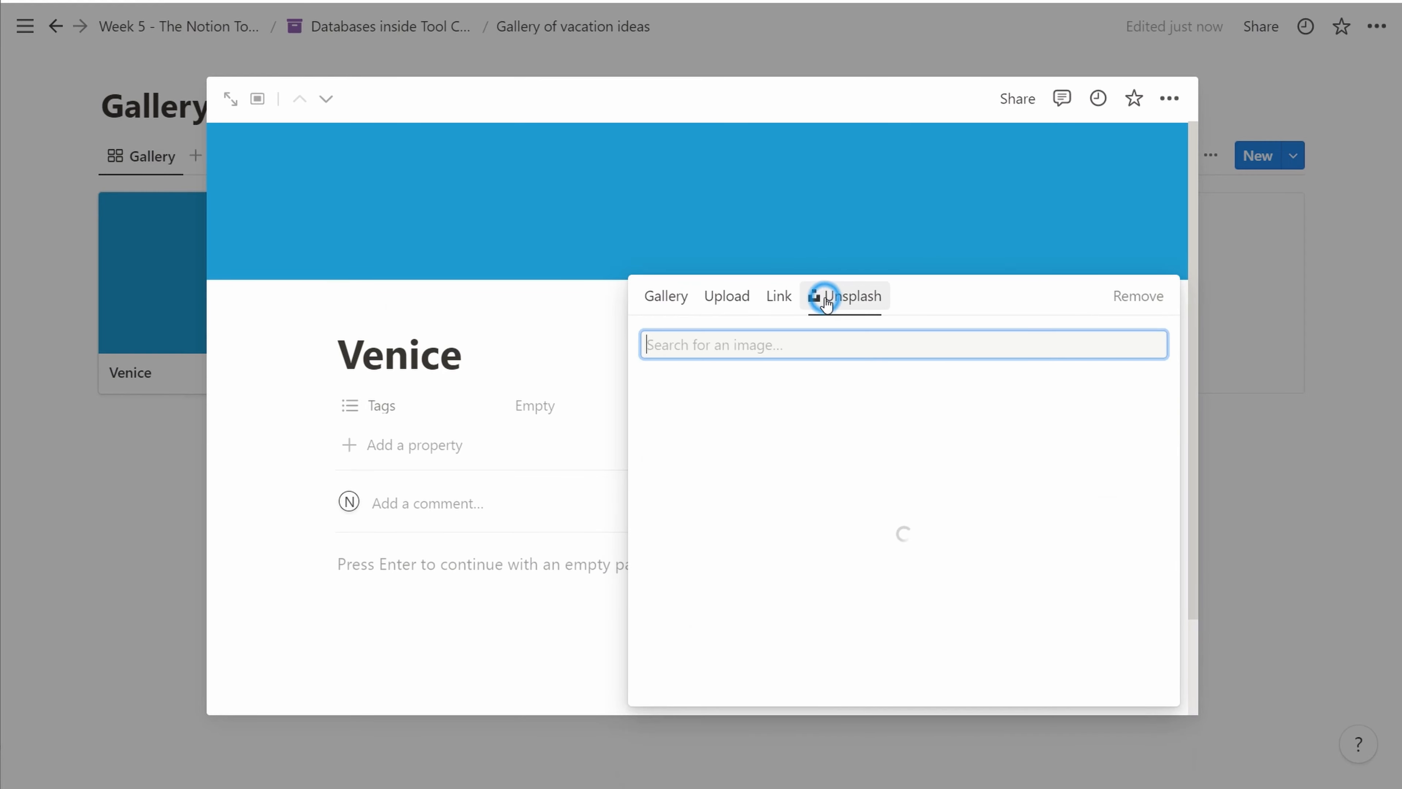
{"action": "type", "text": "venice"}
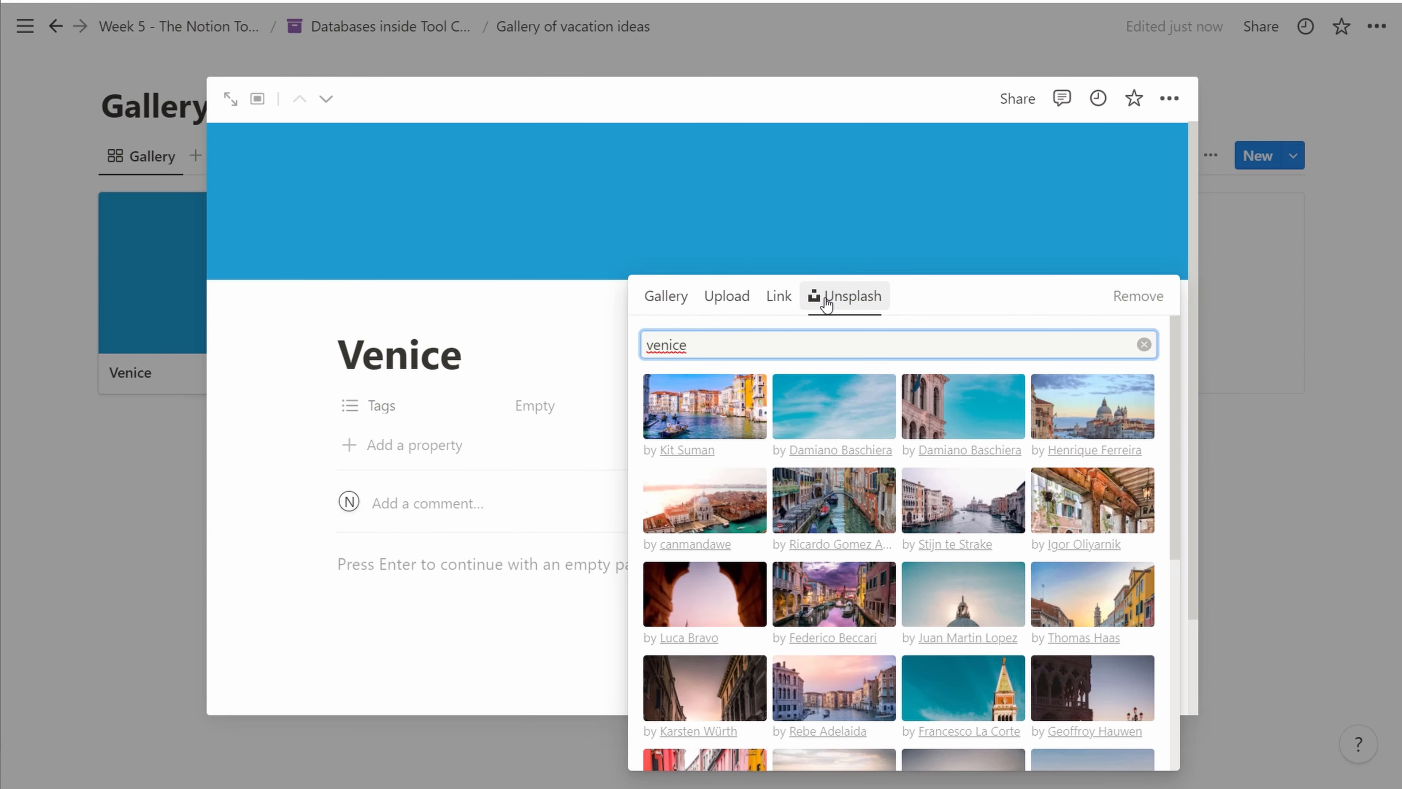
{"action": "left_click", "coordinate": [706, 409]}
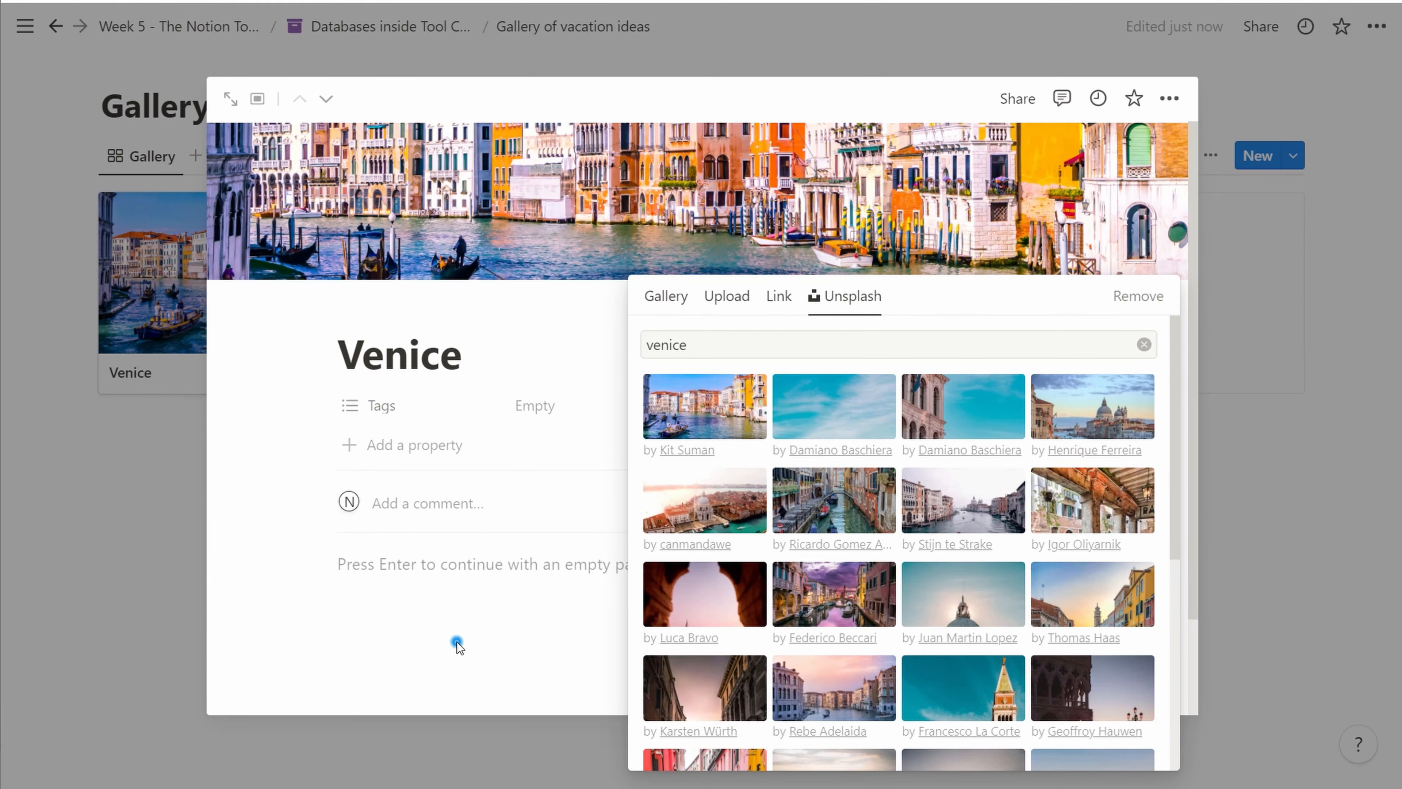
Tag the Venice card with the new options "Ocean" and "Italy", and close the card.
{"action": "left_click", "coordinate": [456, 642]}
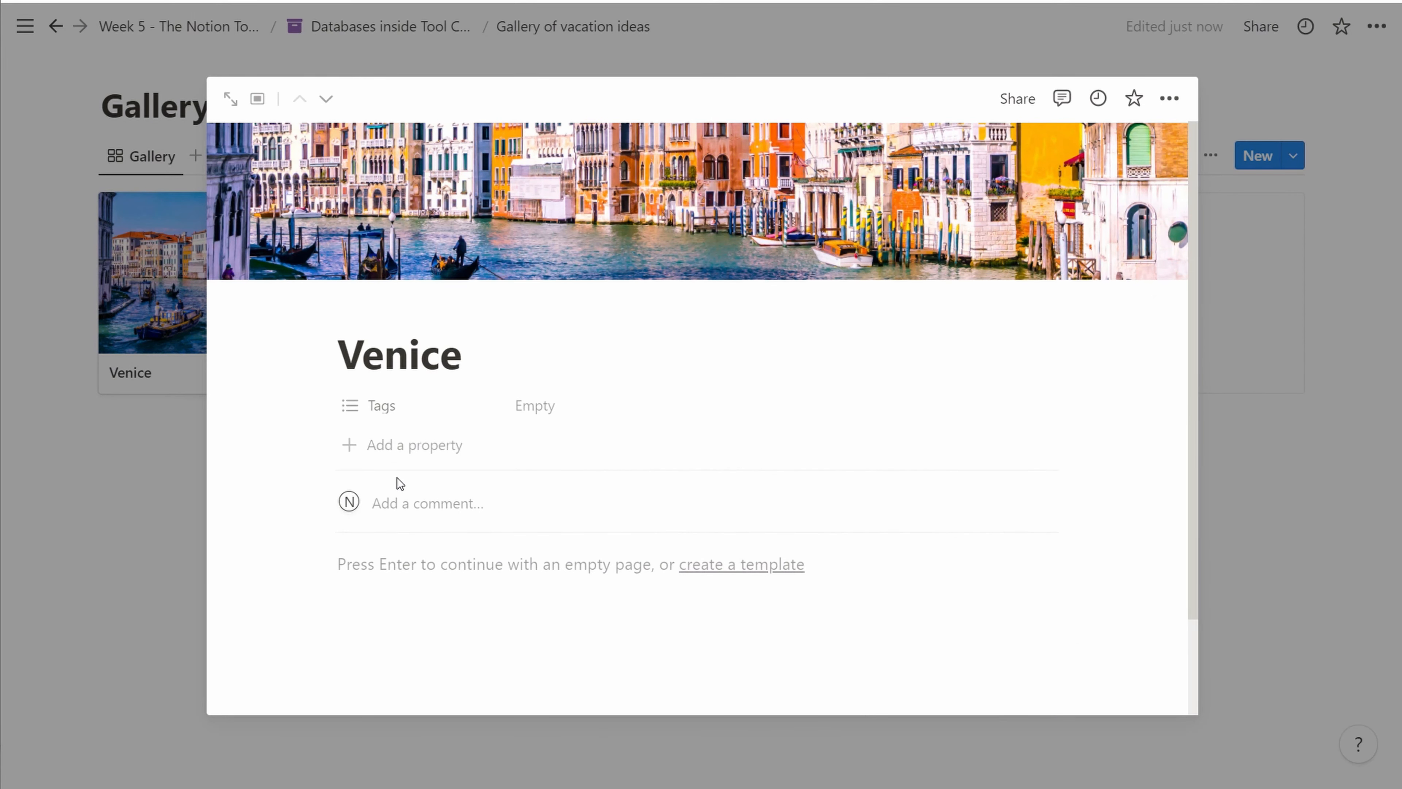
{"action": "left_click", "coordinate": [530, 408]}
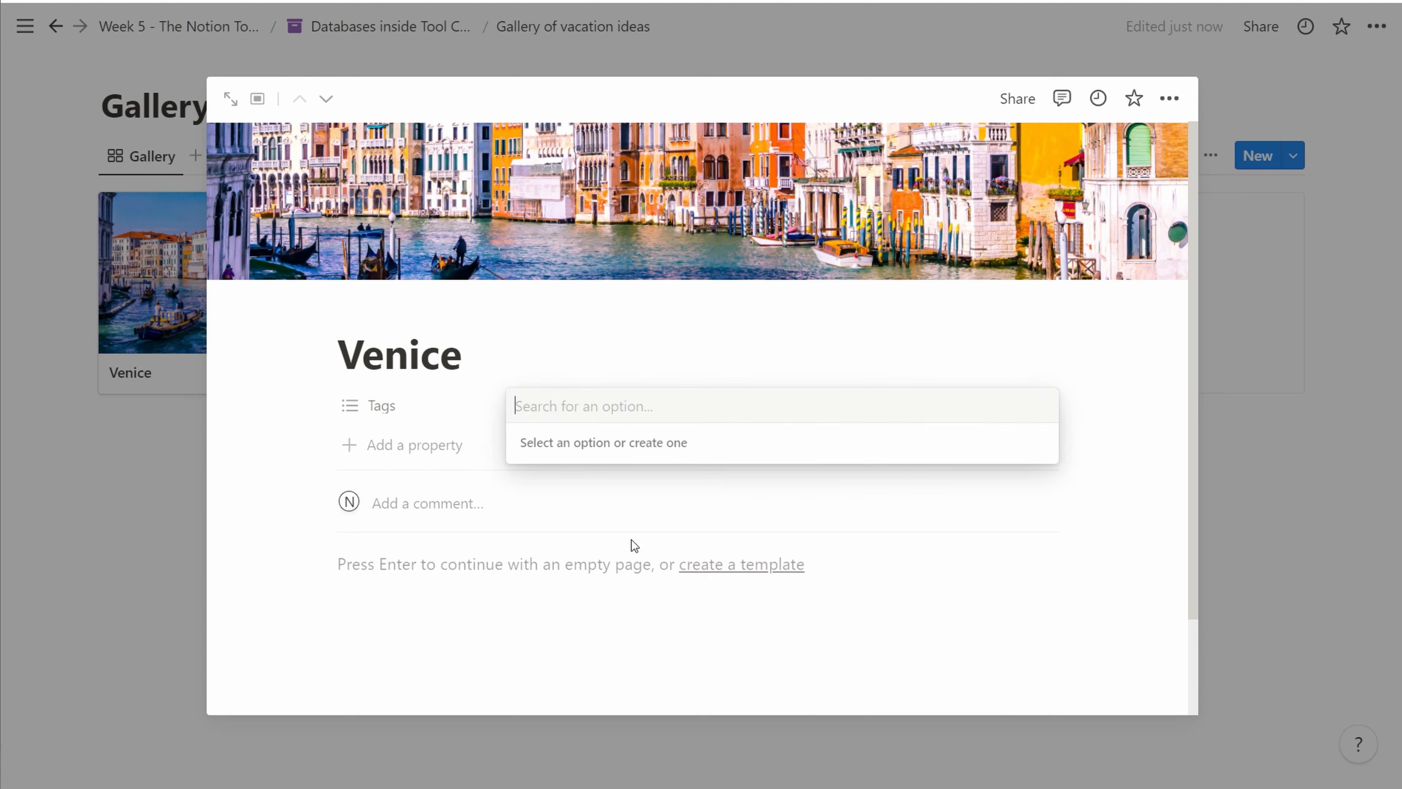
{"action": "type", "text": "Ocean"}
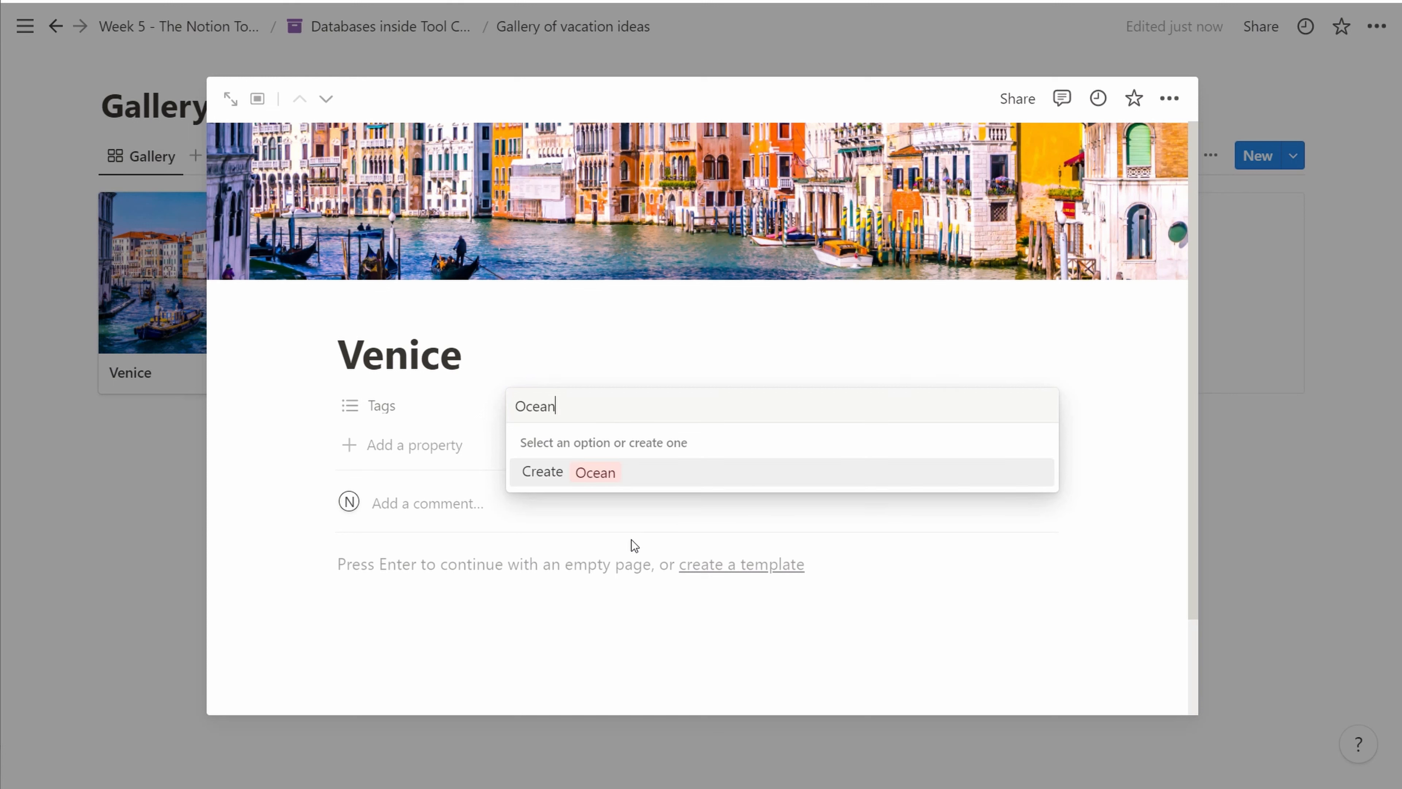
{"action": "key", "text": "Return"}
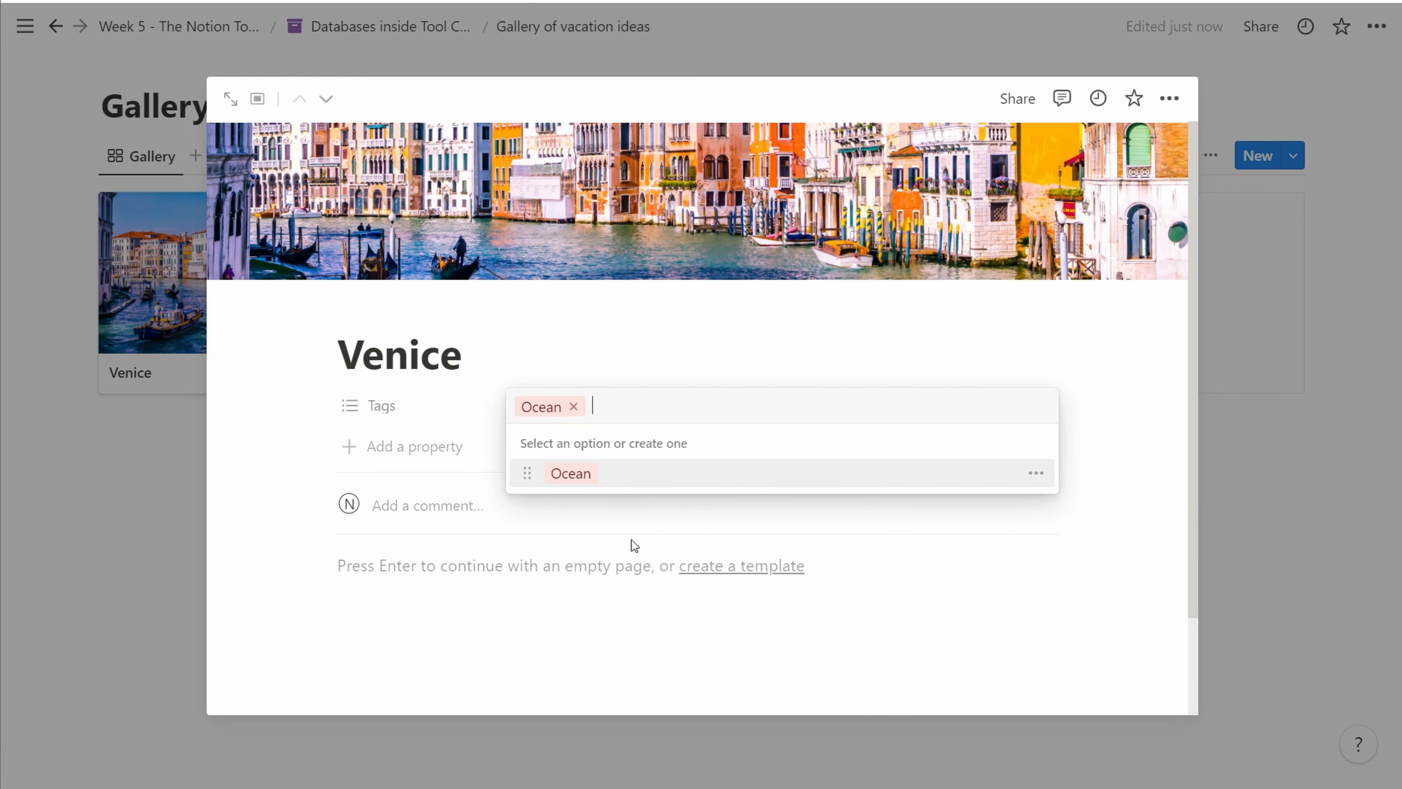
{"action": "type", "text": "Italy"}
{"action": "key", "text": "Return"}
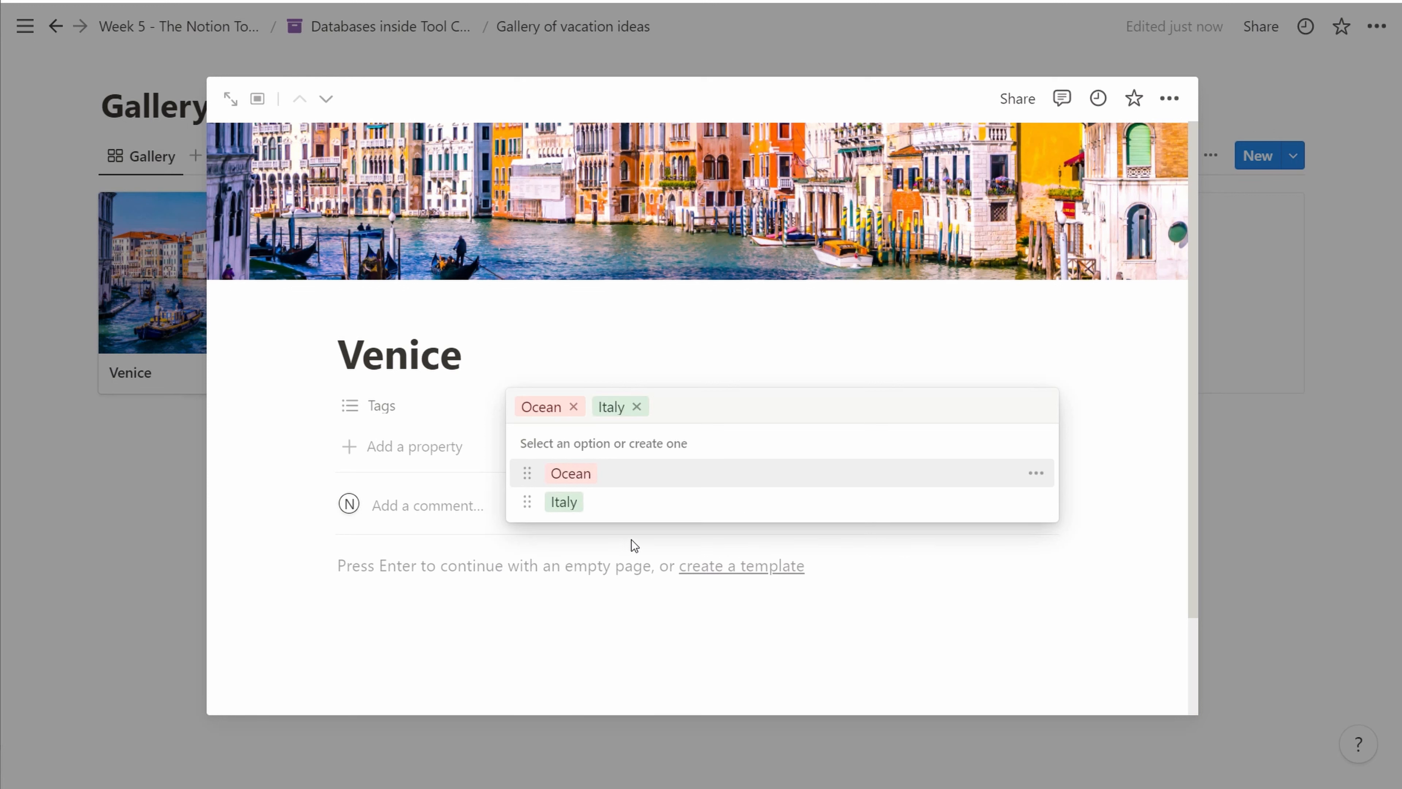
{"action": "left_click", "coordinate": [108, 538]}
{"action": "left_click", "coordinate": [106, 495]}
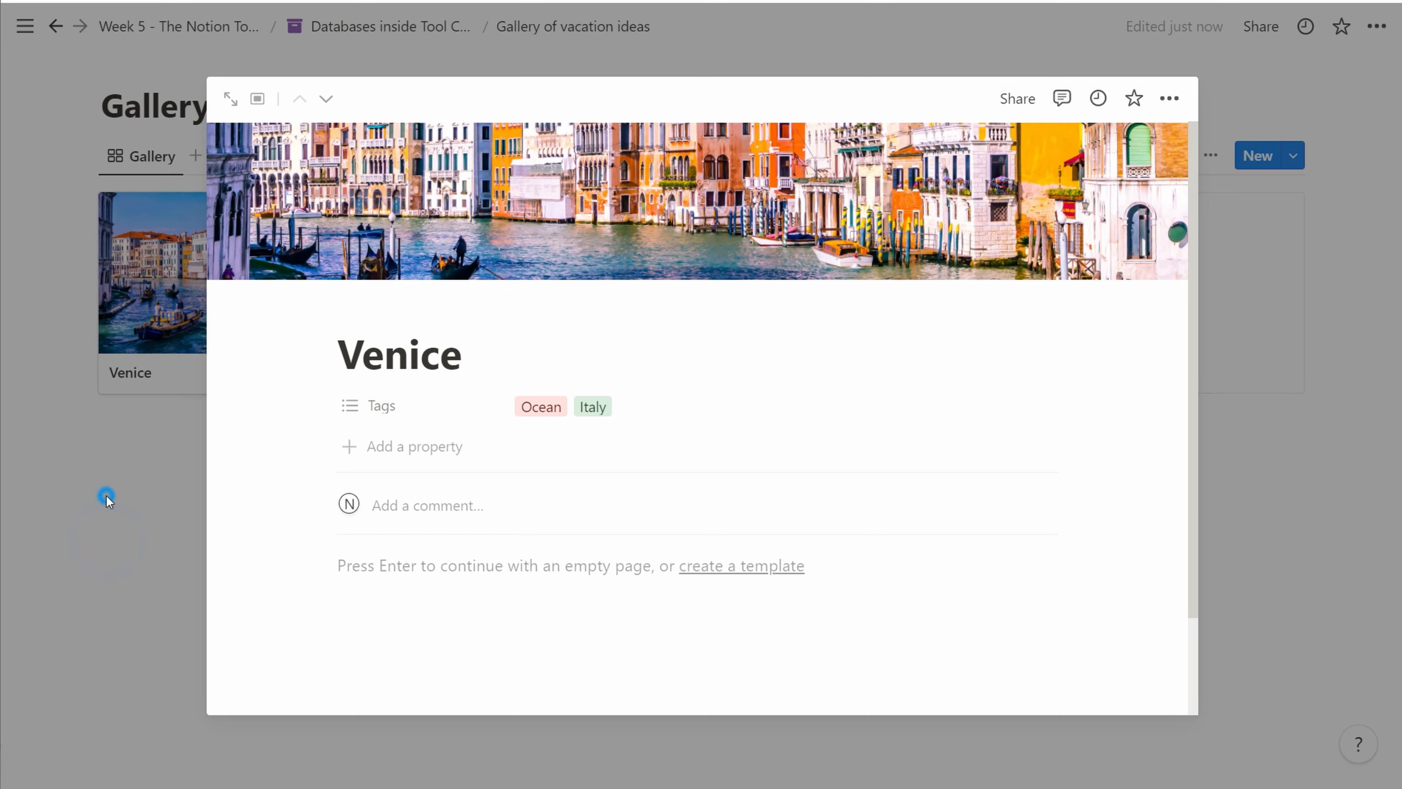
Name the second gallery card "Madrid" and tag it with the new options "Spain" and "Bull fighting".
{"action": "left_click", "coordinate": [459, 373]}
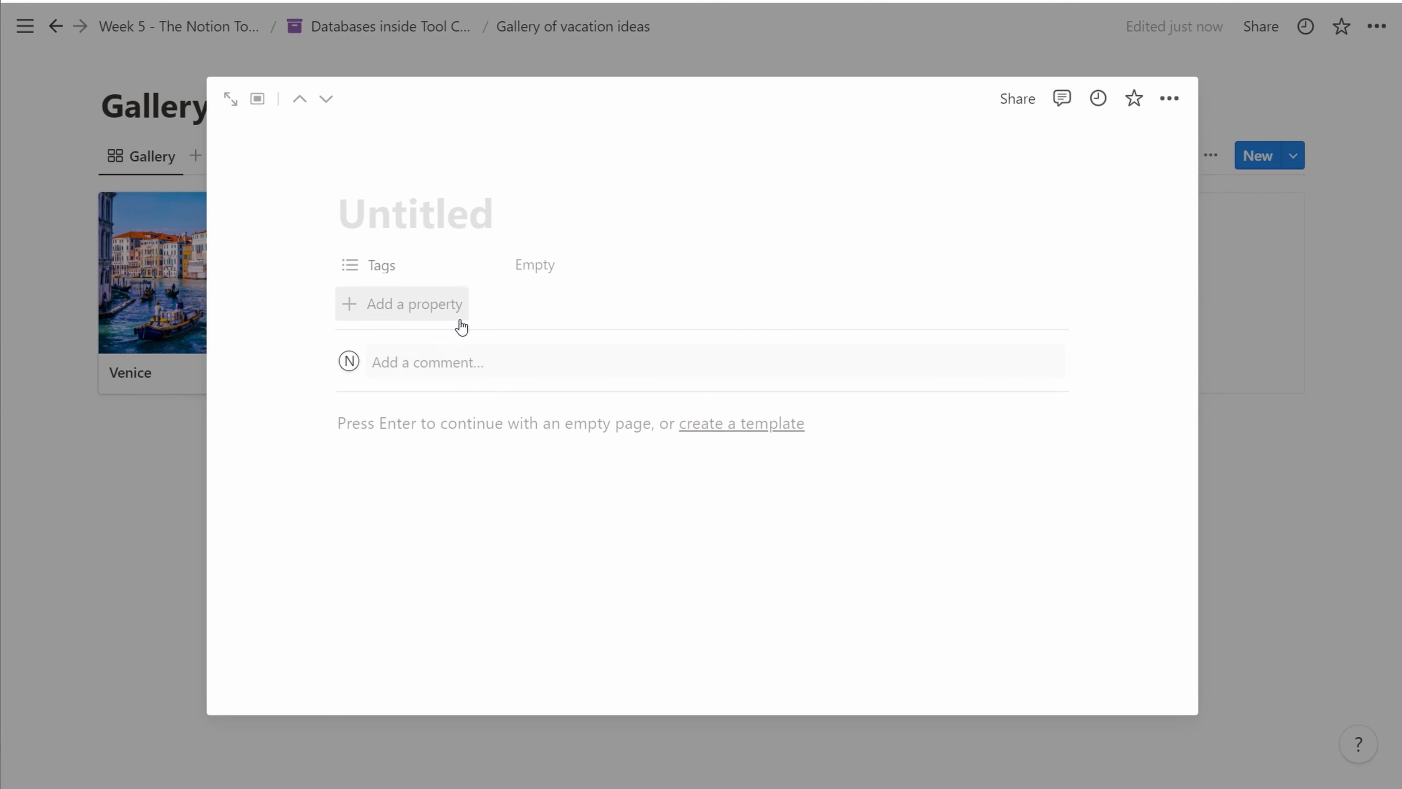
{"action": "type", "text": "Madrid"}
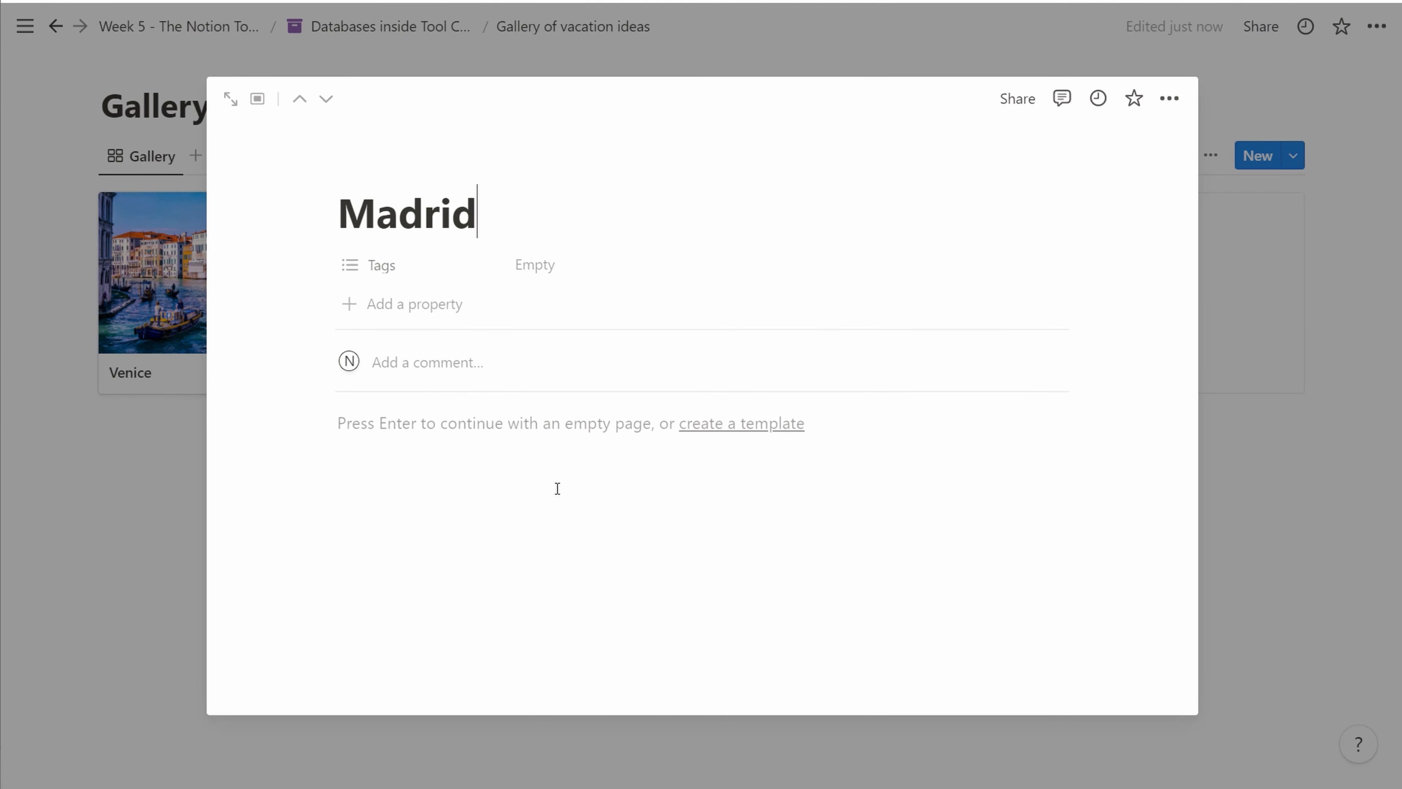
{"action": "left_click", "coordinate": [523, 269]}
{"action": "type", "text": "Spain"}
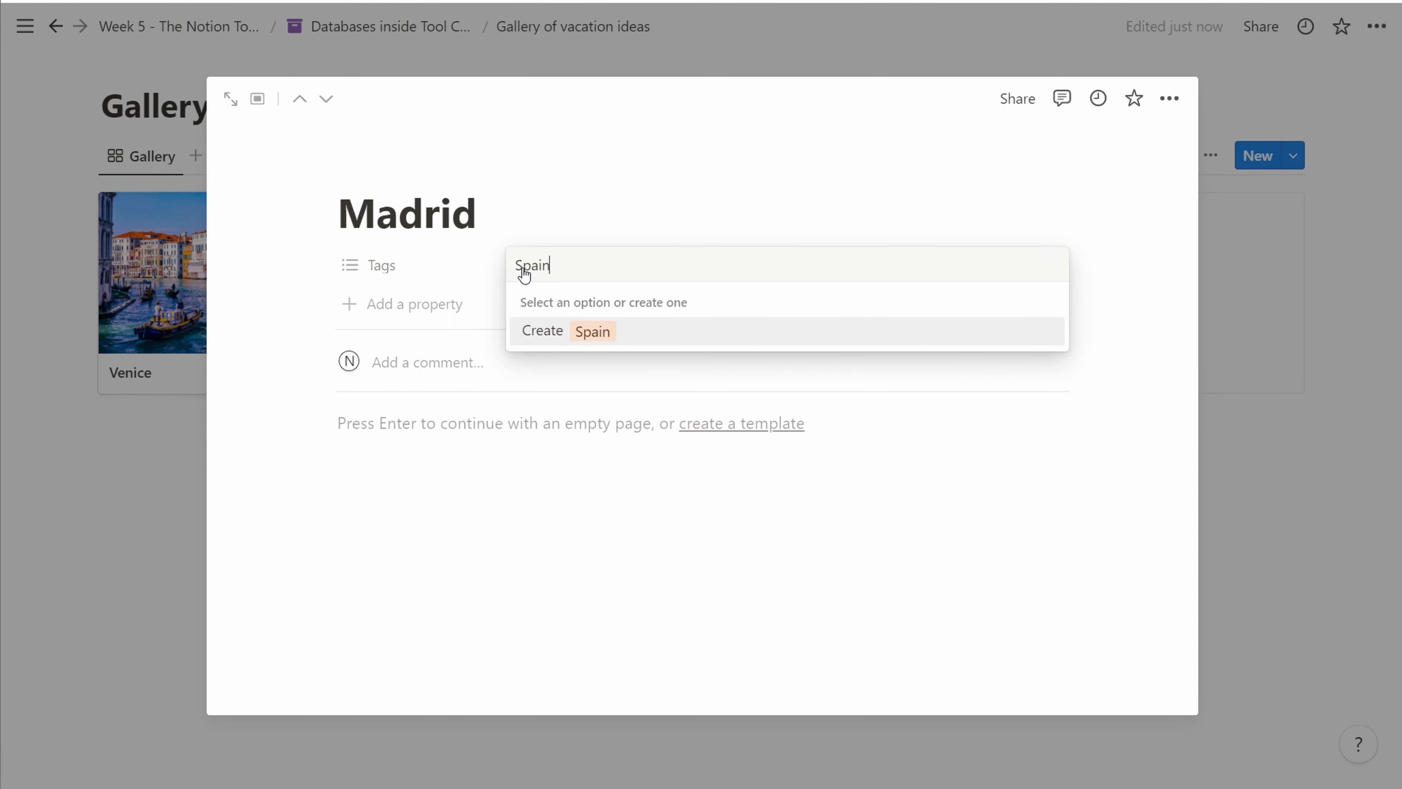
{"action": "key", "text": "Return"}
{"action": "type", "text": "Bul"}
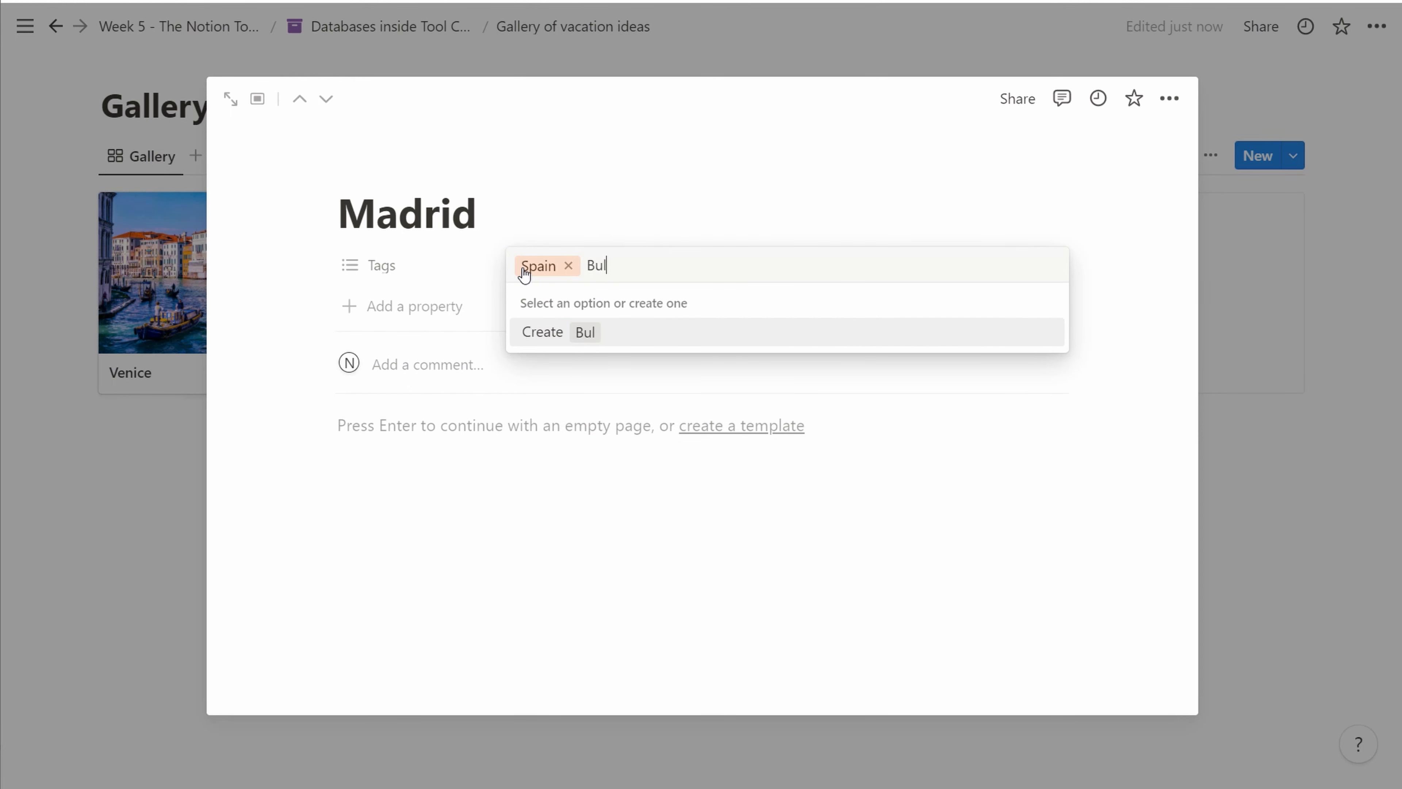
{"action": "type", "text": "l fighting"}
{"action": "key", "text": "Return"}
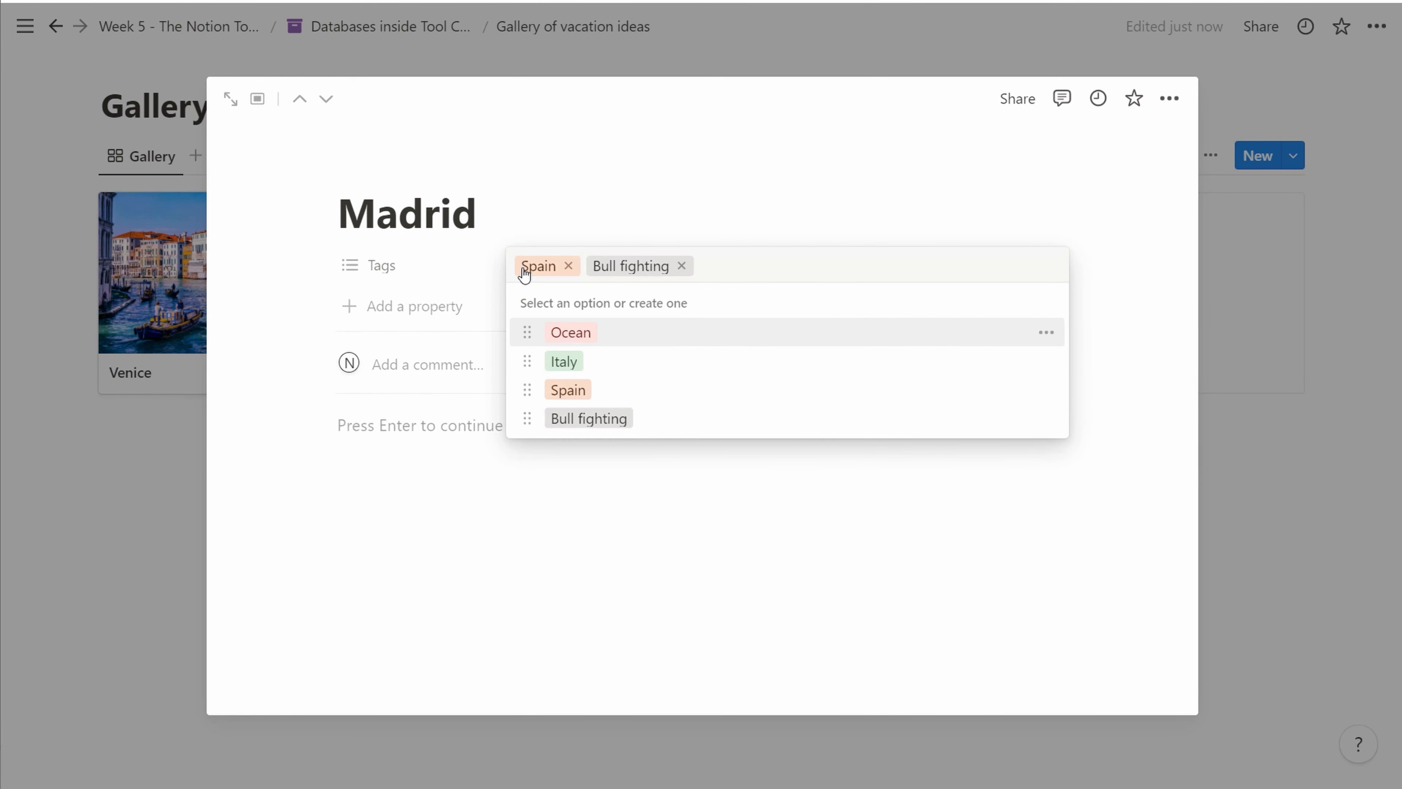
{"action": "left_click", "coordinate": [422, 422]}
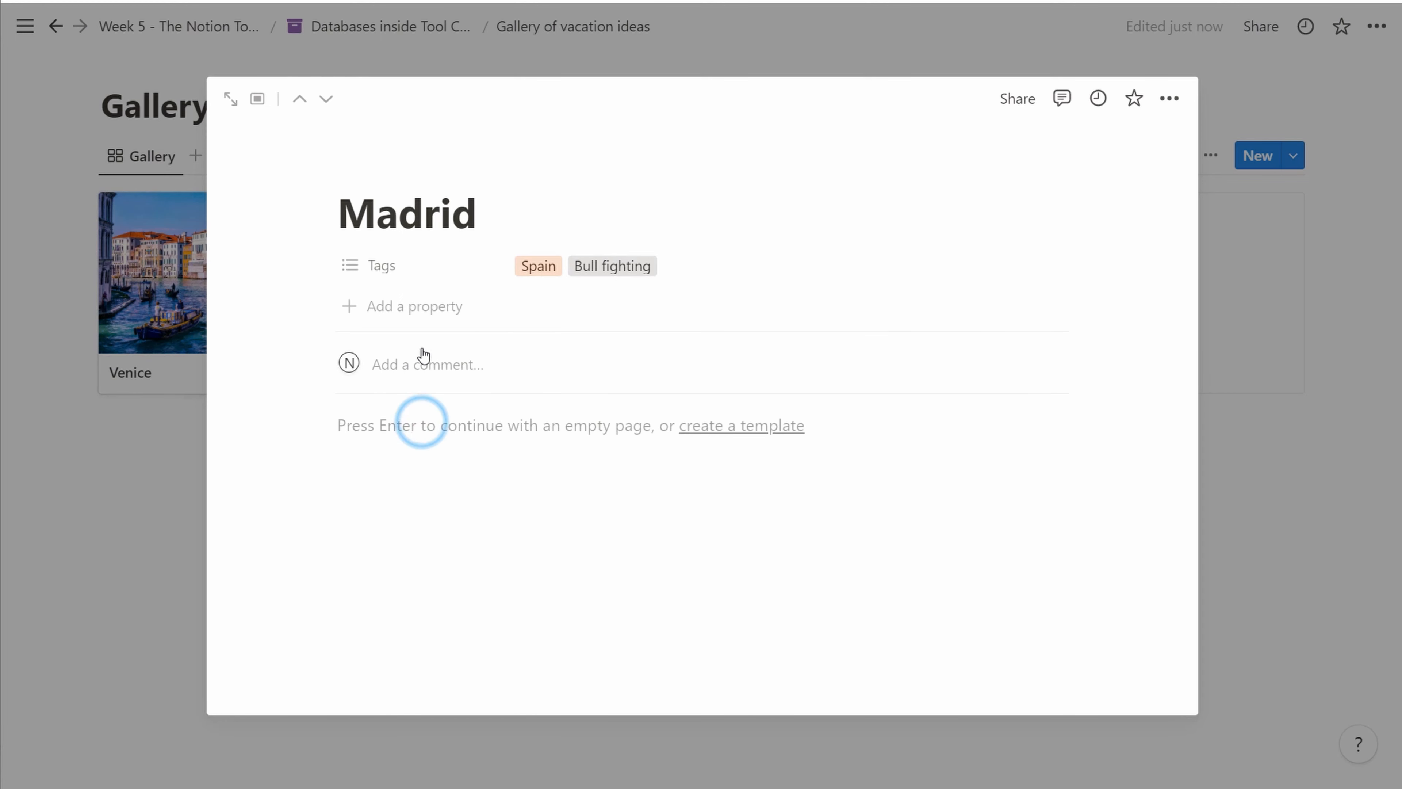
Give the Madrid card the first Unsplash cover image found for "madrid" and close the card.
{"action": "left_click", "coordinate": [446, 167]}
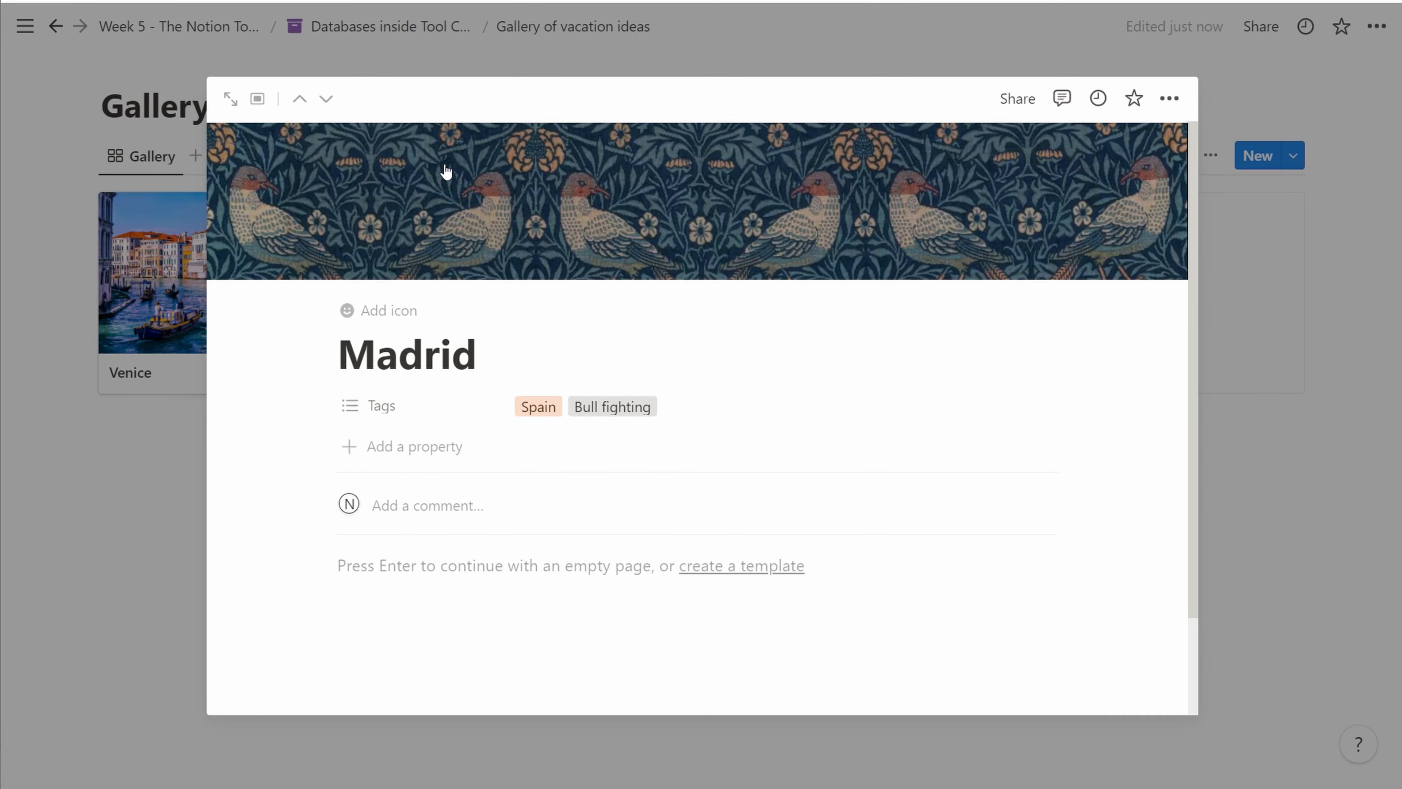
{"action": "left_click", "coordinate": [875, 259]}
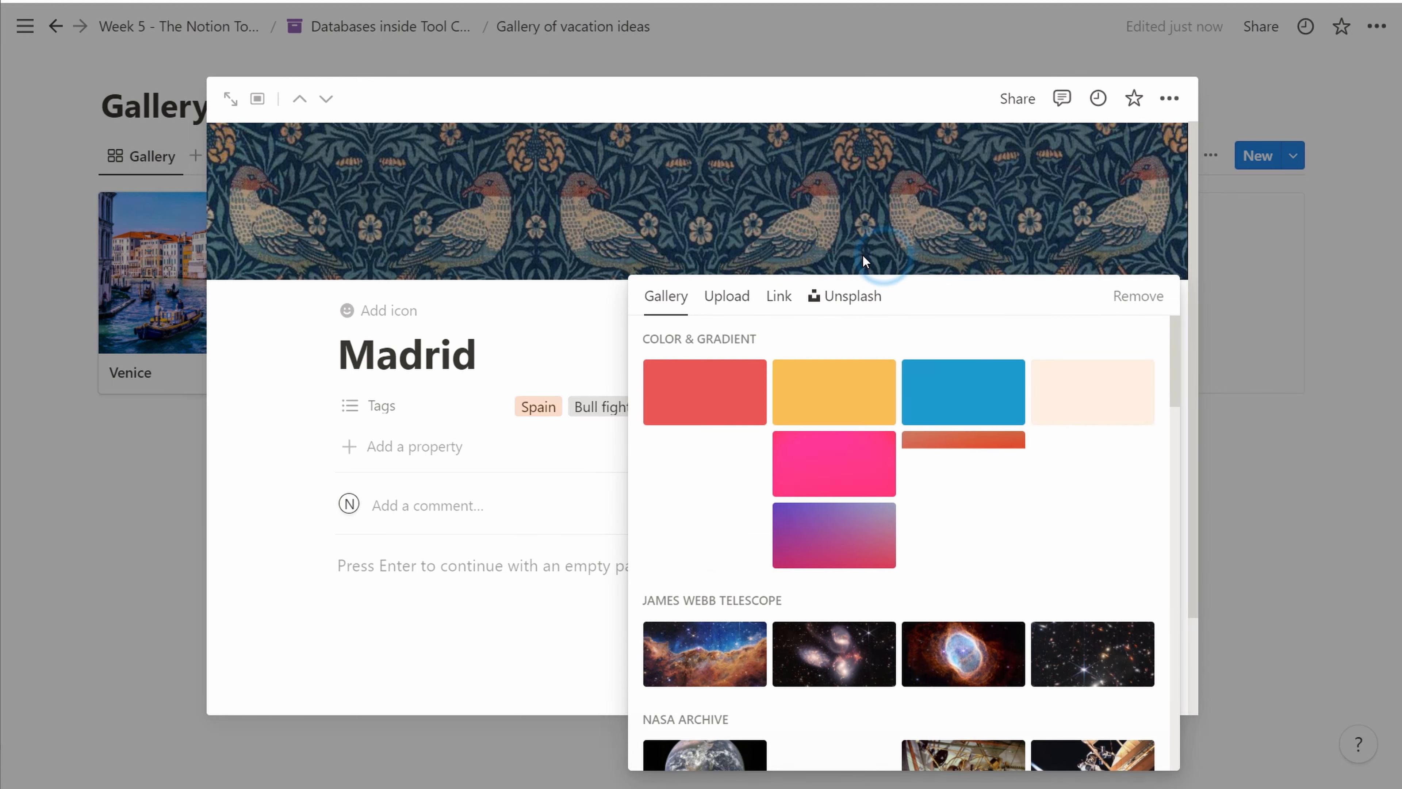
{"action": "left_click", "coordinate": [811, 293]}
{"action": "type", "text": "madrid"}
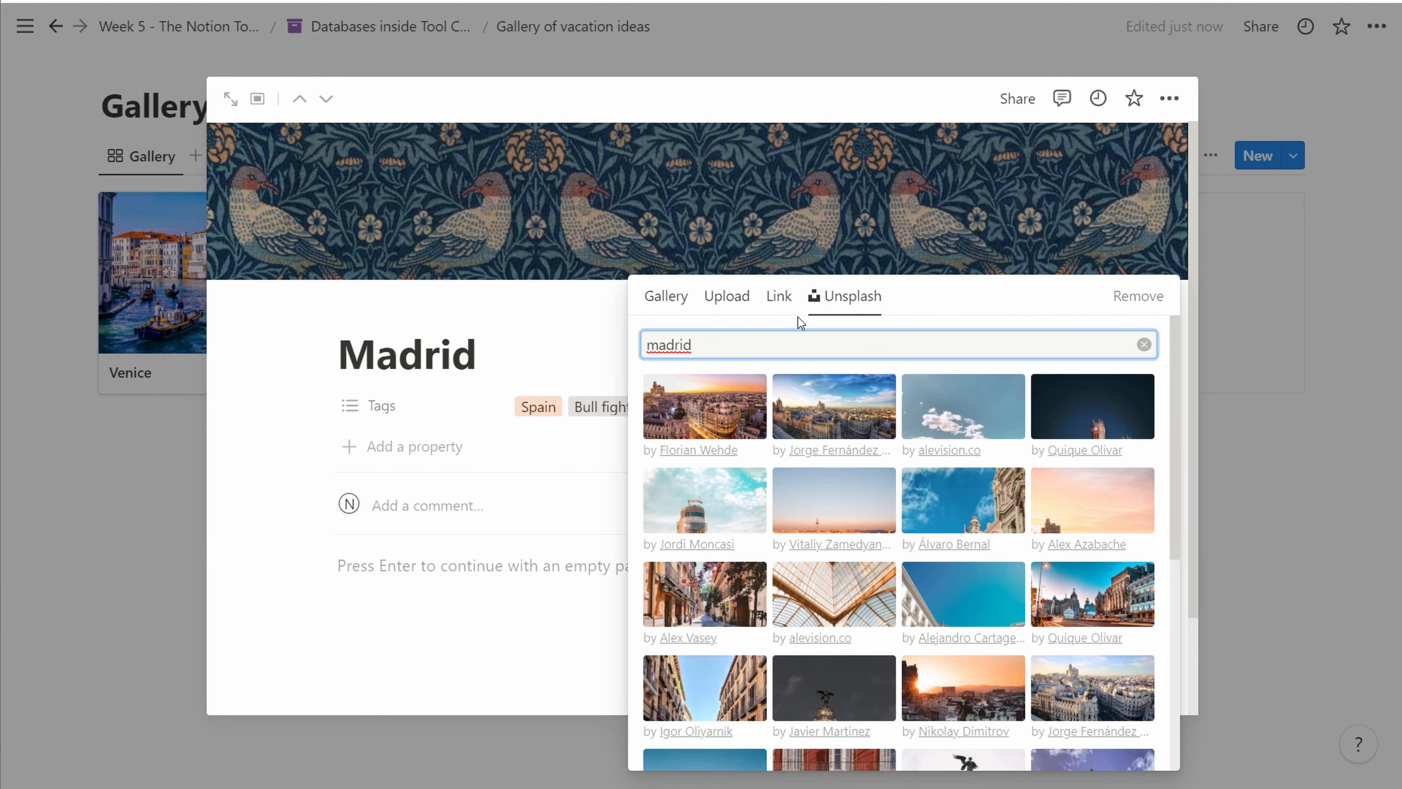
{"action": "left_click", "coordinate": [716, 405]}
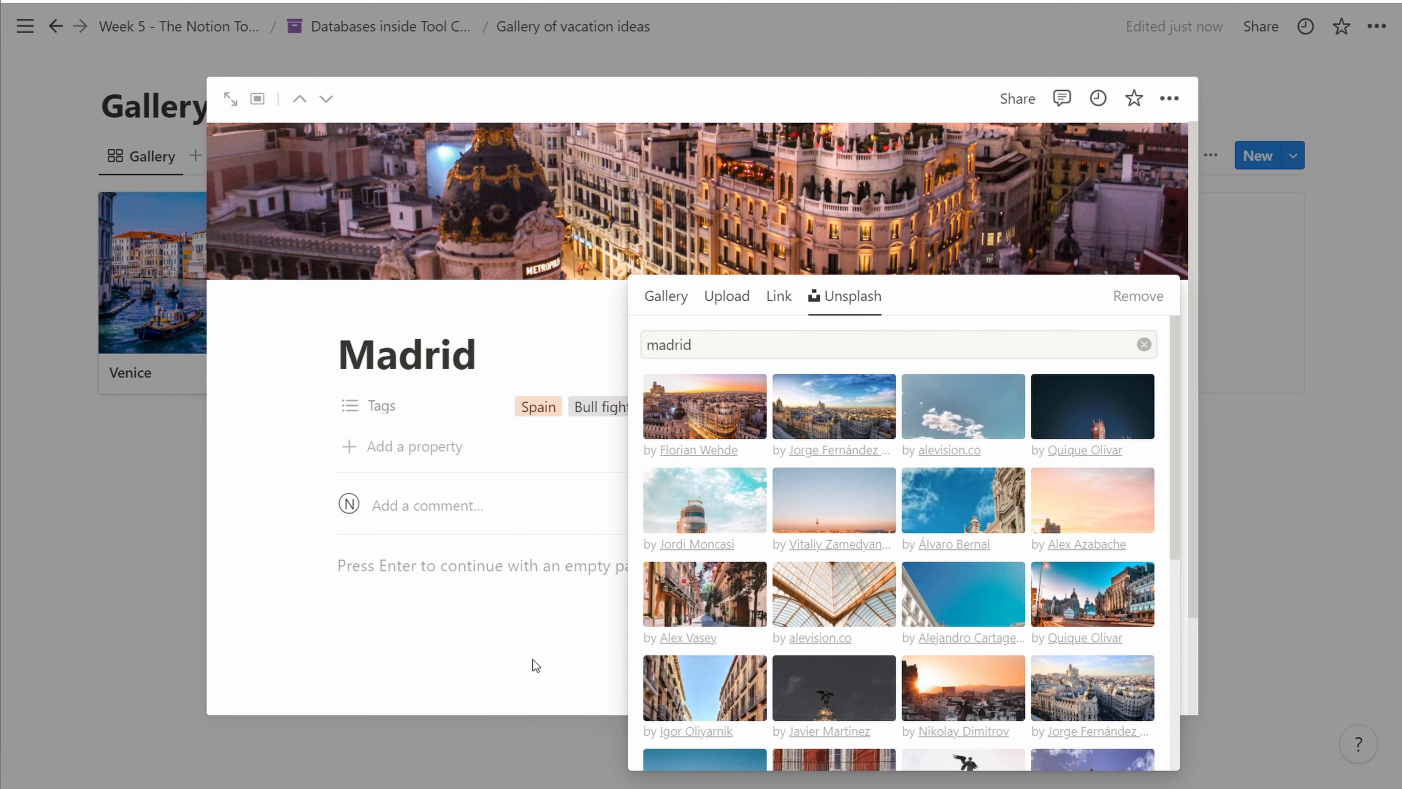
{"action": "left_click", "coordinate": [532, 662]}
{"action": "left_click", "coordinate": [143, 513]}
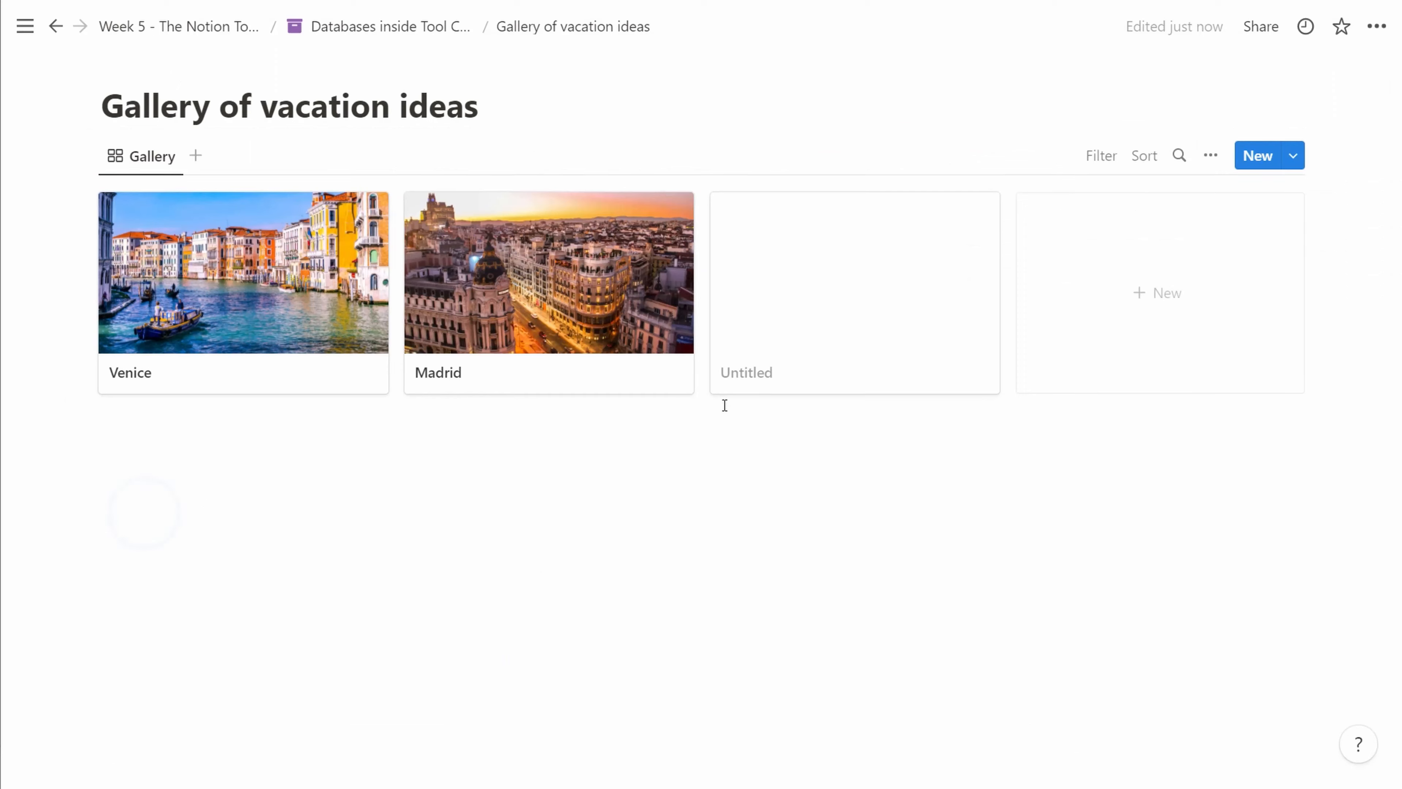
Name the third gallery card "Rocky Mountains" and tag it with the new options "USA" and "Climbing".
{"action": "left_click", "coordinate": [808, 365]}
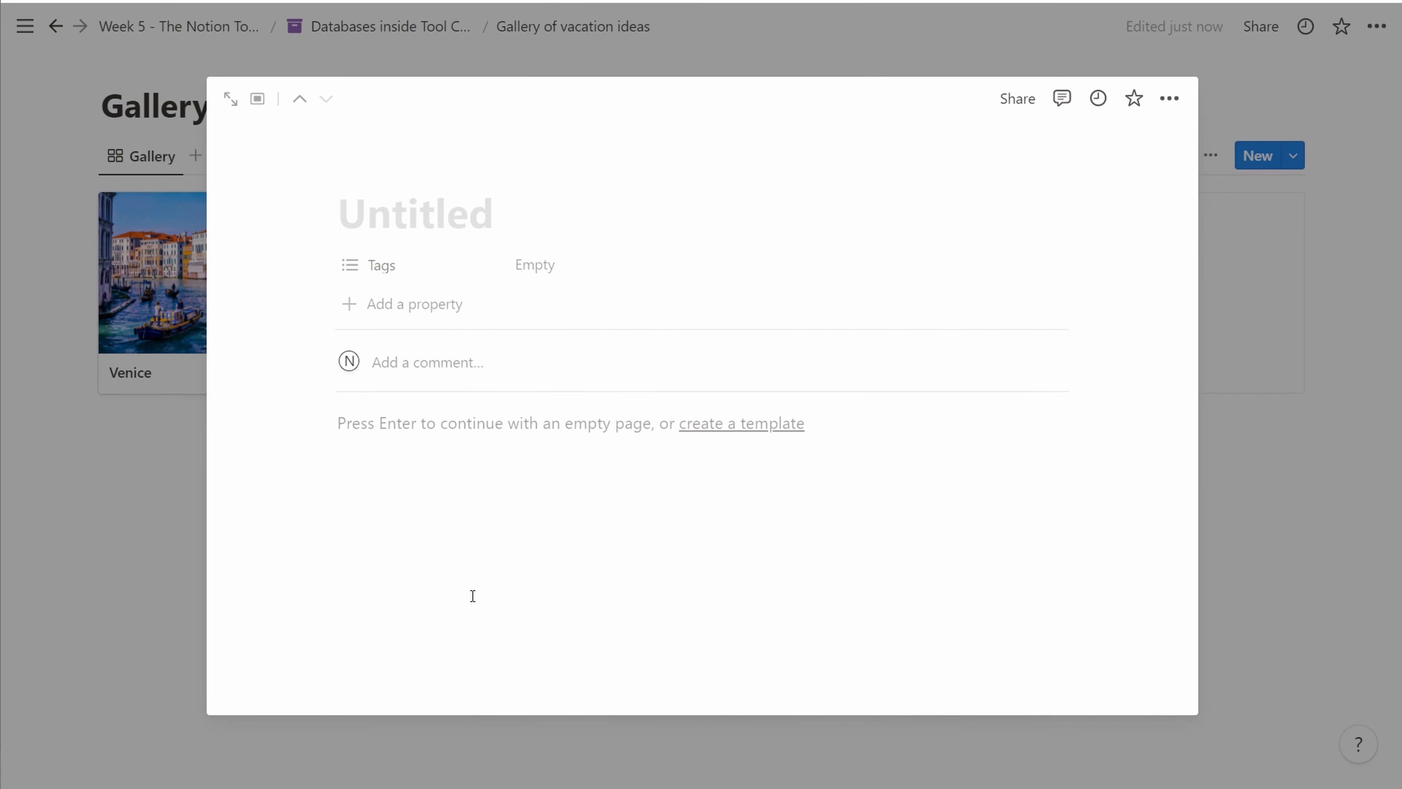
{"action": "type", "text": "Rocky Mountains"}
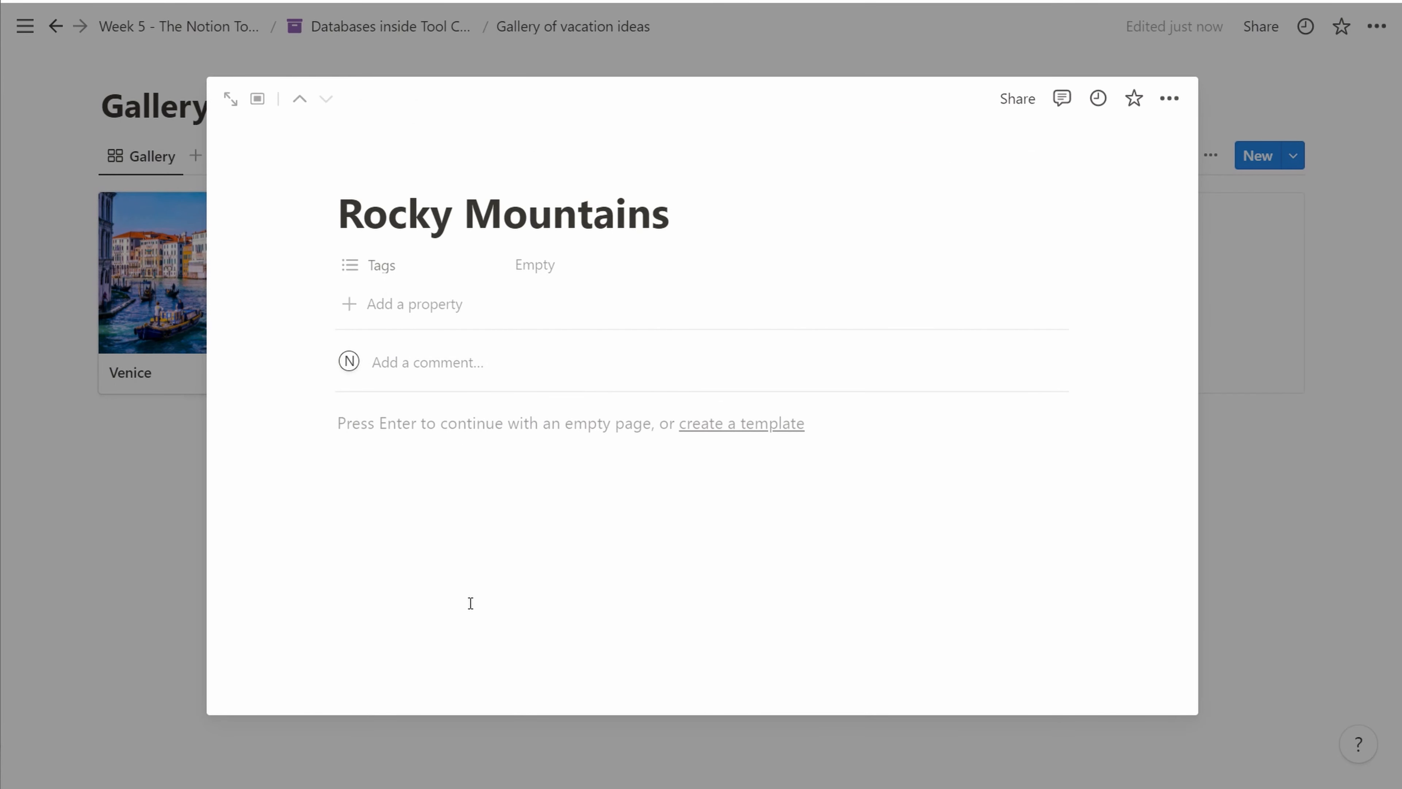
{"action": "left_click", "coordinate": [527, 278]}
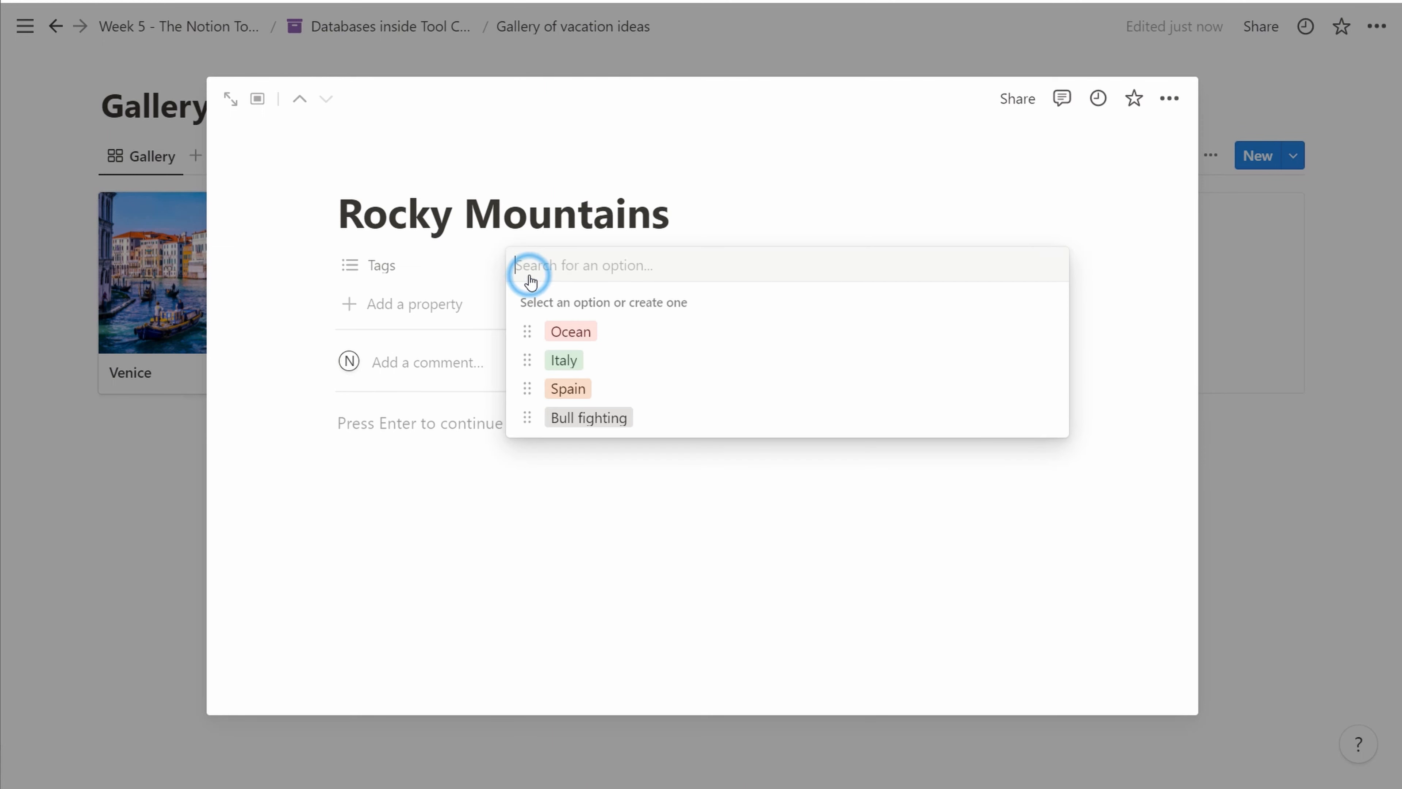
{"action": "type", "text": "USA"}
{"action": "key", "text": "Return"}
{"action": "type", "text": "Climbing"}
{"action": "key", "text": "Return"}
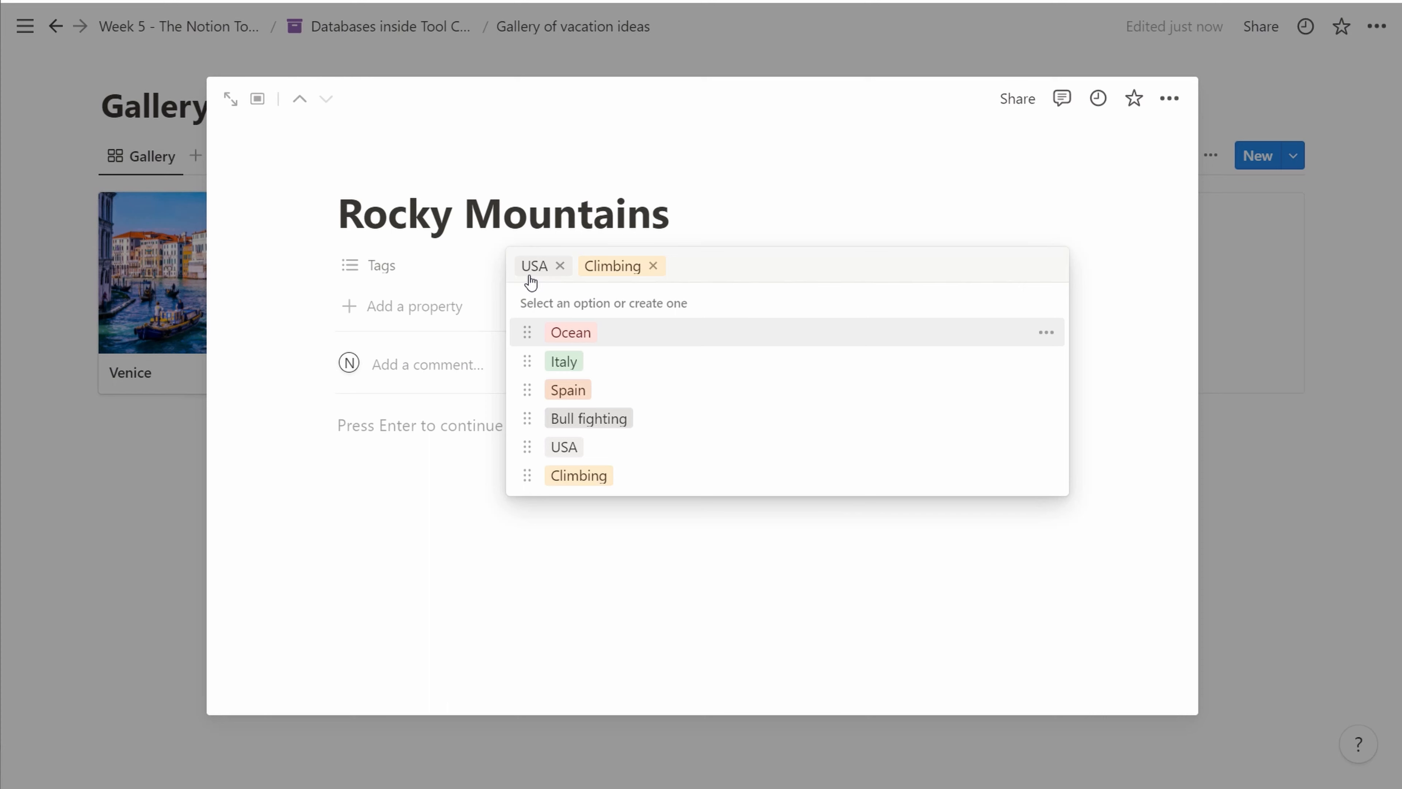
{"action": "left_click", "coordinate": [519, 176]}
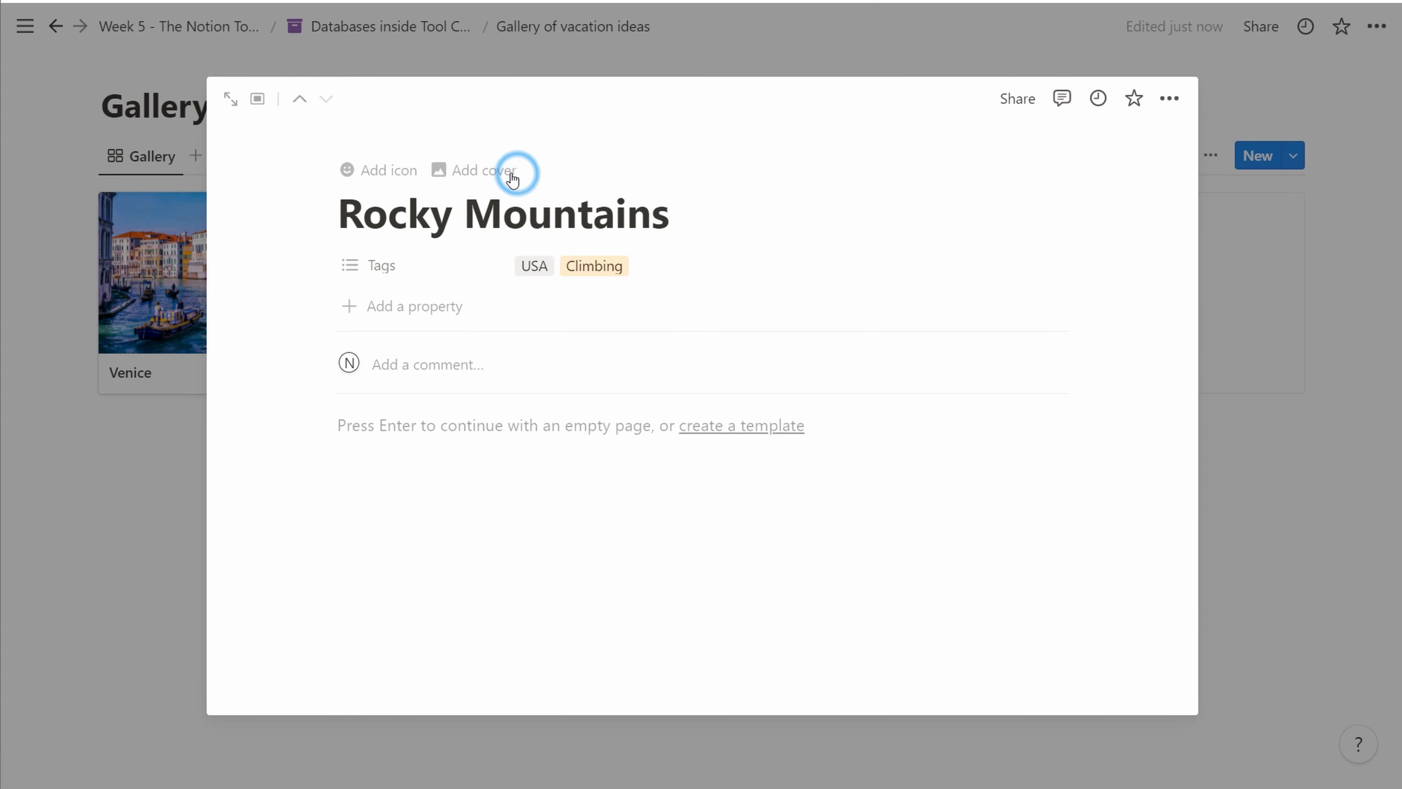
Give the Rocky Mountains card an Unsplash cover of a snowy, tree-lined road, searching for "Rocky mountains".
{"action": "left_click", "coordinate": [510, 174]}
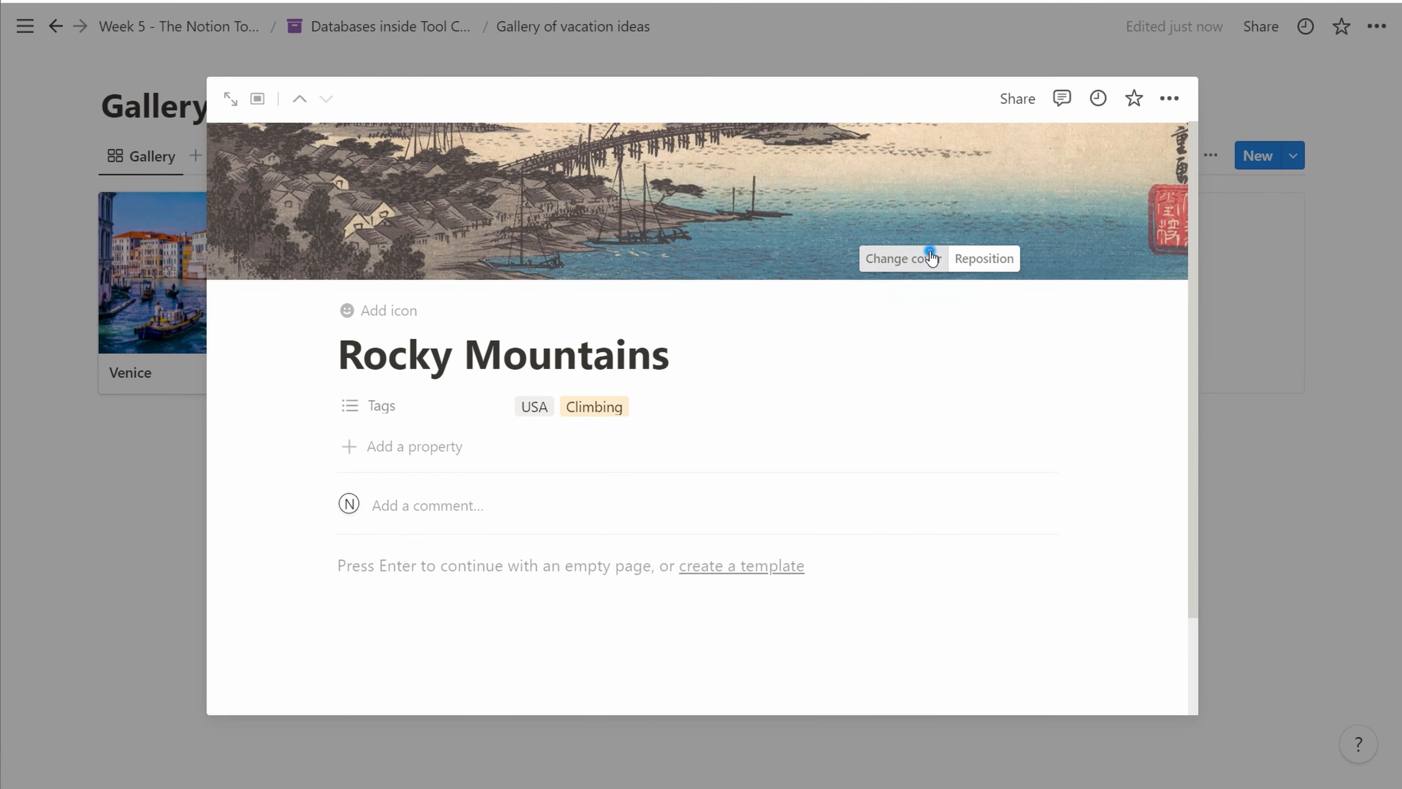
{"action": "left_click", "coordinate": [905, 258]}
{"action": "left_click", "coordinate": [821, 294]}
{"action": "type", "text": "Rocky mountains"}
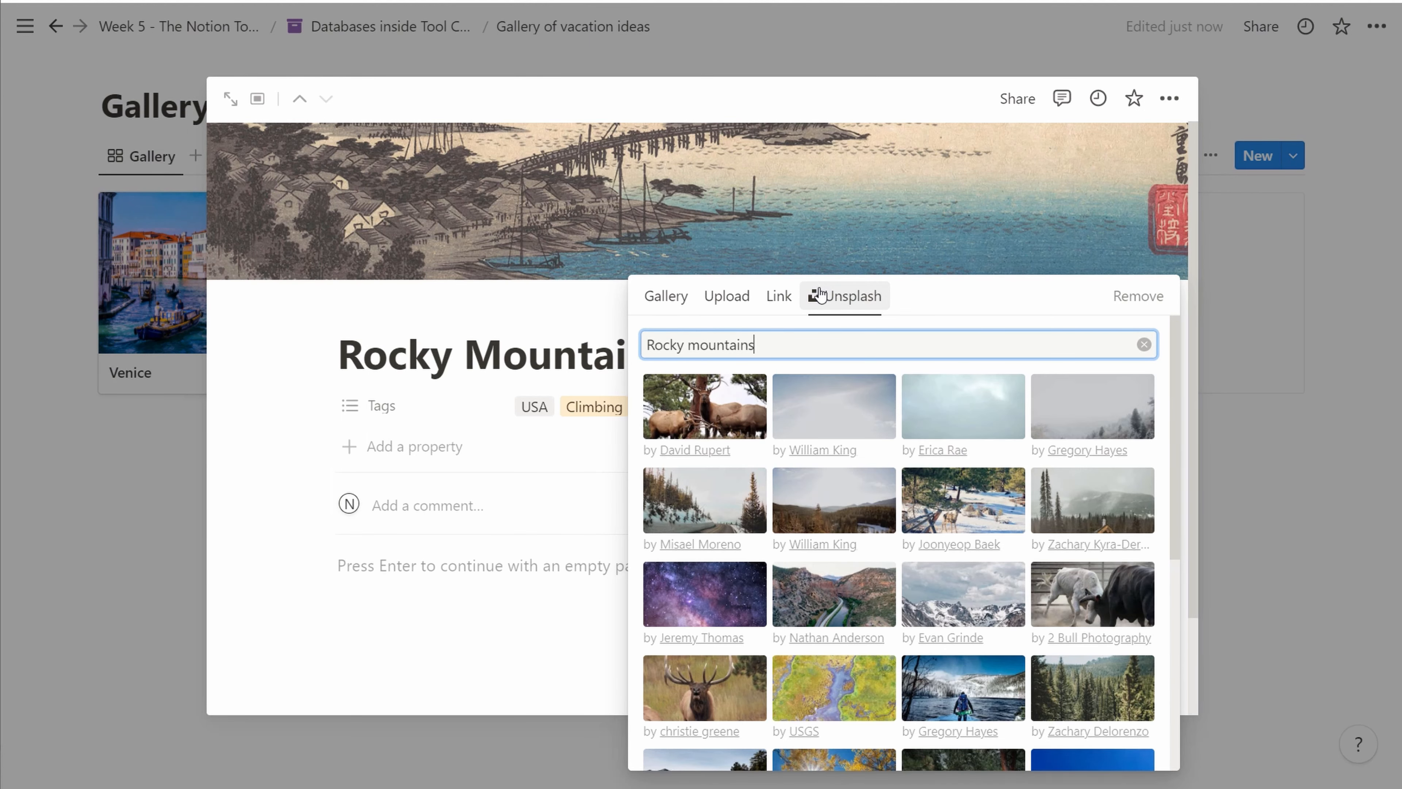
{"action": "scroll", "coordinate": [780, 418], "scroll_direction": "down", "scroll_amount": 2}
{"action": "scroll", "coordinate": [780, 418], "scroll_direction": "down", "scroll_amount": 4}
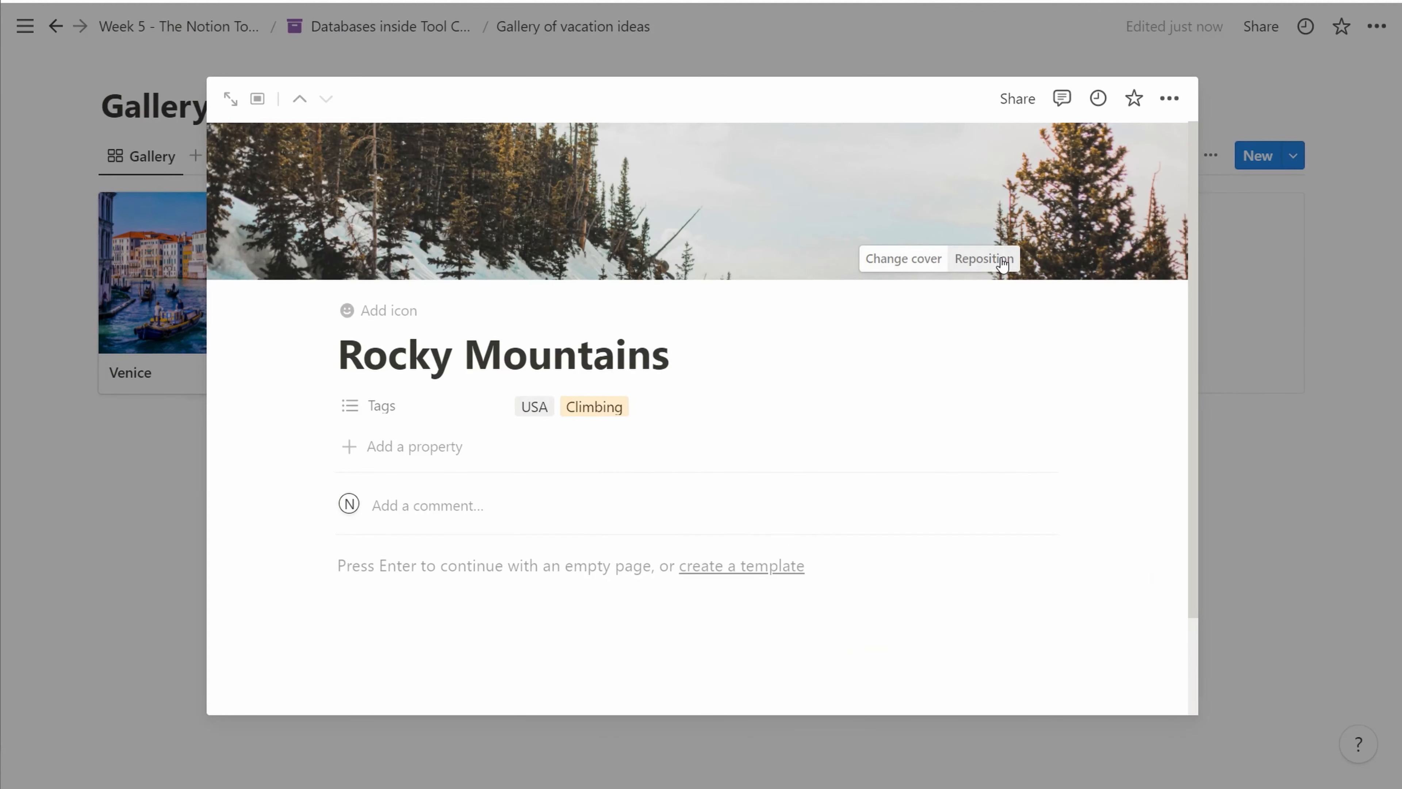
Reposition the Rocky Mountains cover so that the winding road shows, and close the card.
{"action": "left_click", "coordinate": [1002, 260]}
{"action": "left_click_drag", "start_coordinate": [712, 237], "coordinate": [688, 124]}
{"action": "left_click_drag", "start_coordinate": [697, 190], "coordinate": [672, 76]}
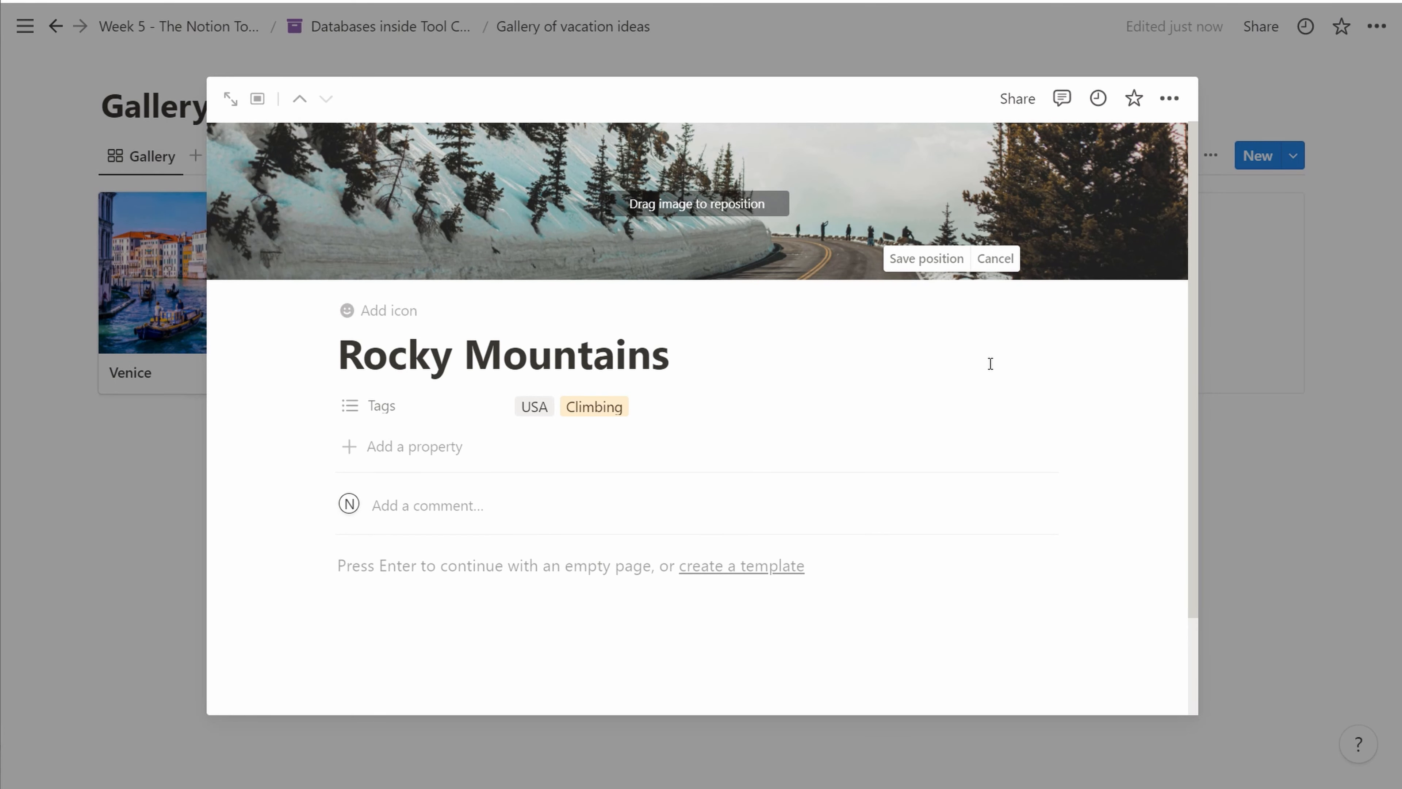
{"action": "left_click", "coordinate": [197, 495]}
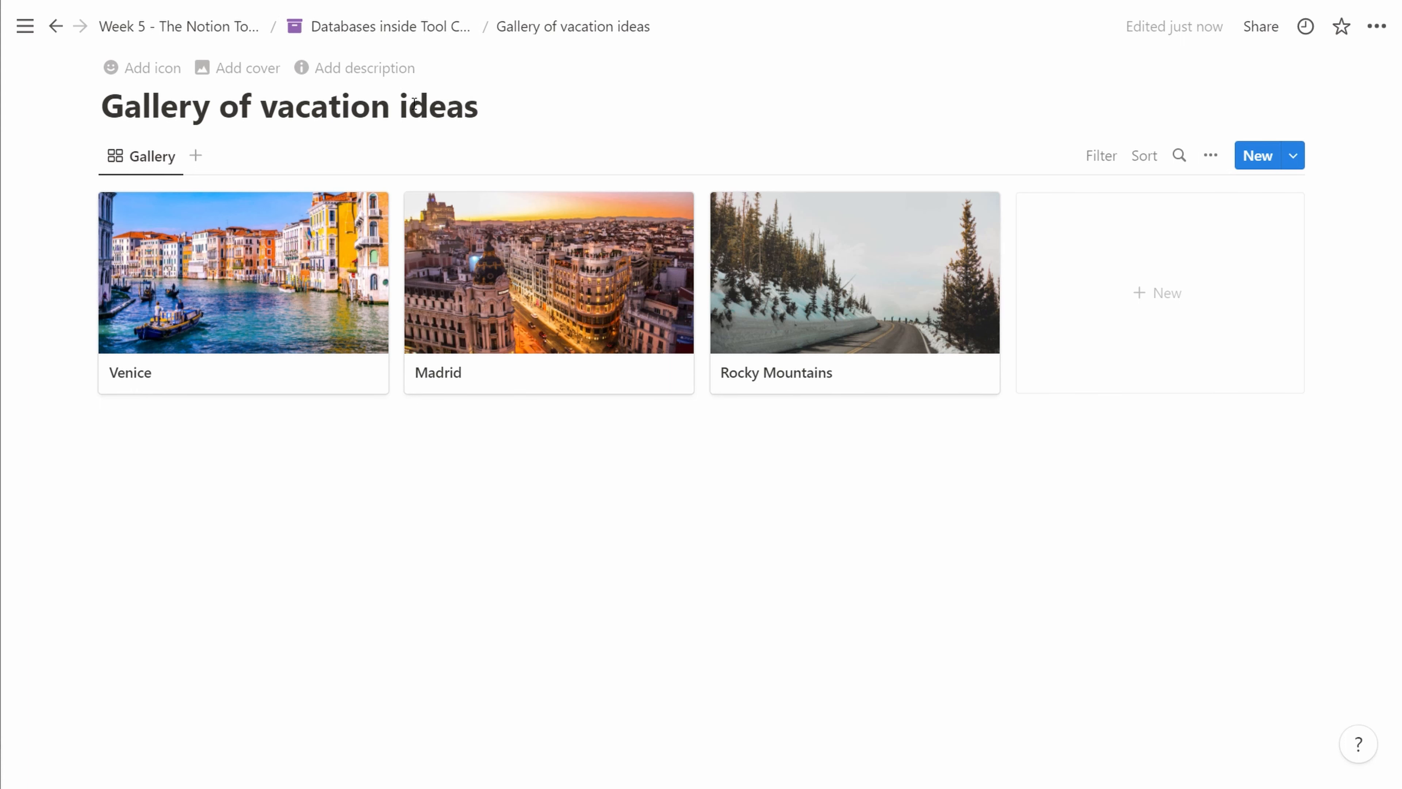
Return to the "Databases inside Tool Chest" page and insert a template button between the synced tool chest and the gallery database.
{"action": "left_click", "coordinate": [379, 27]}
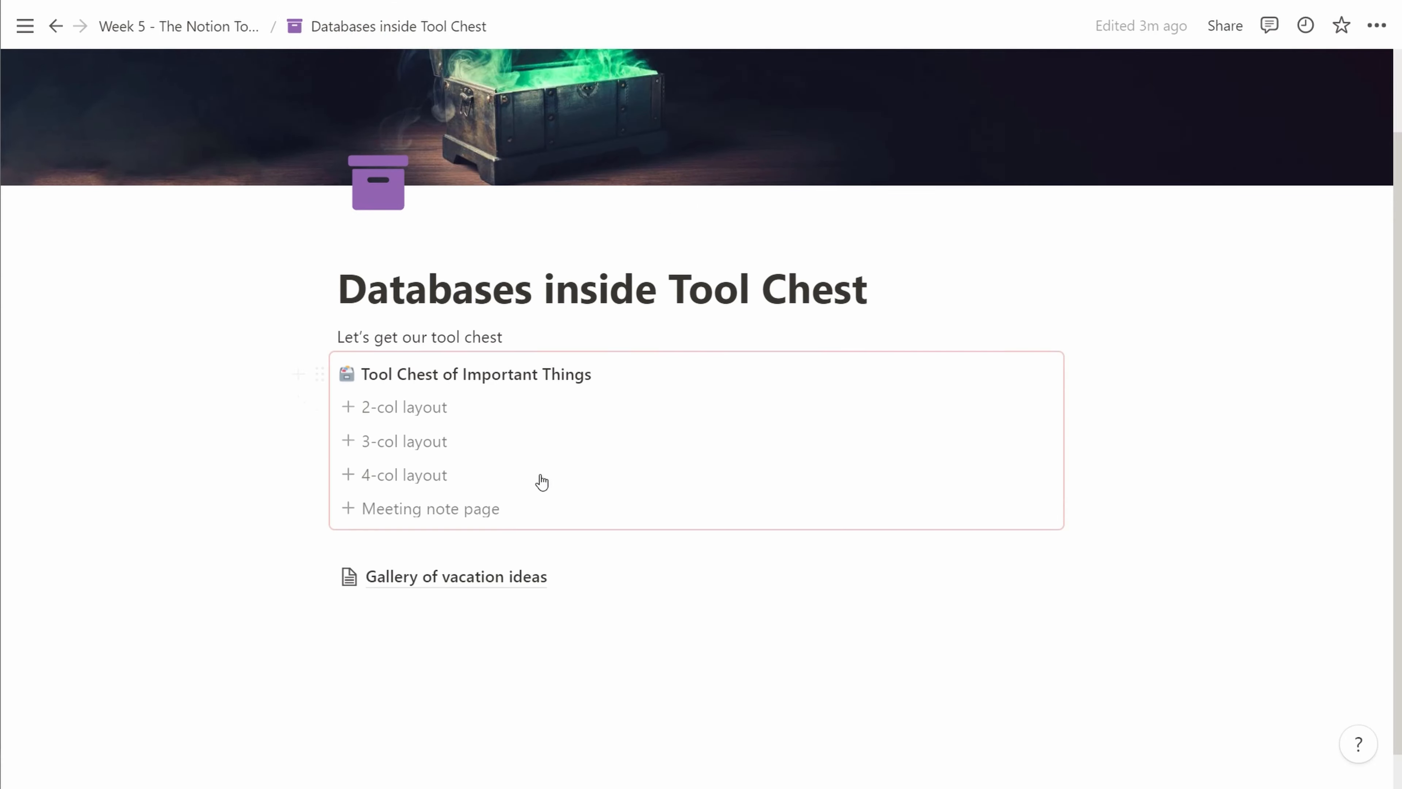
{"action": "scroll", "coordinate": [542, 483], "scroll_direction": "down", "scroll_amount": 1}
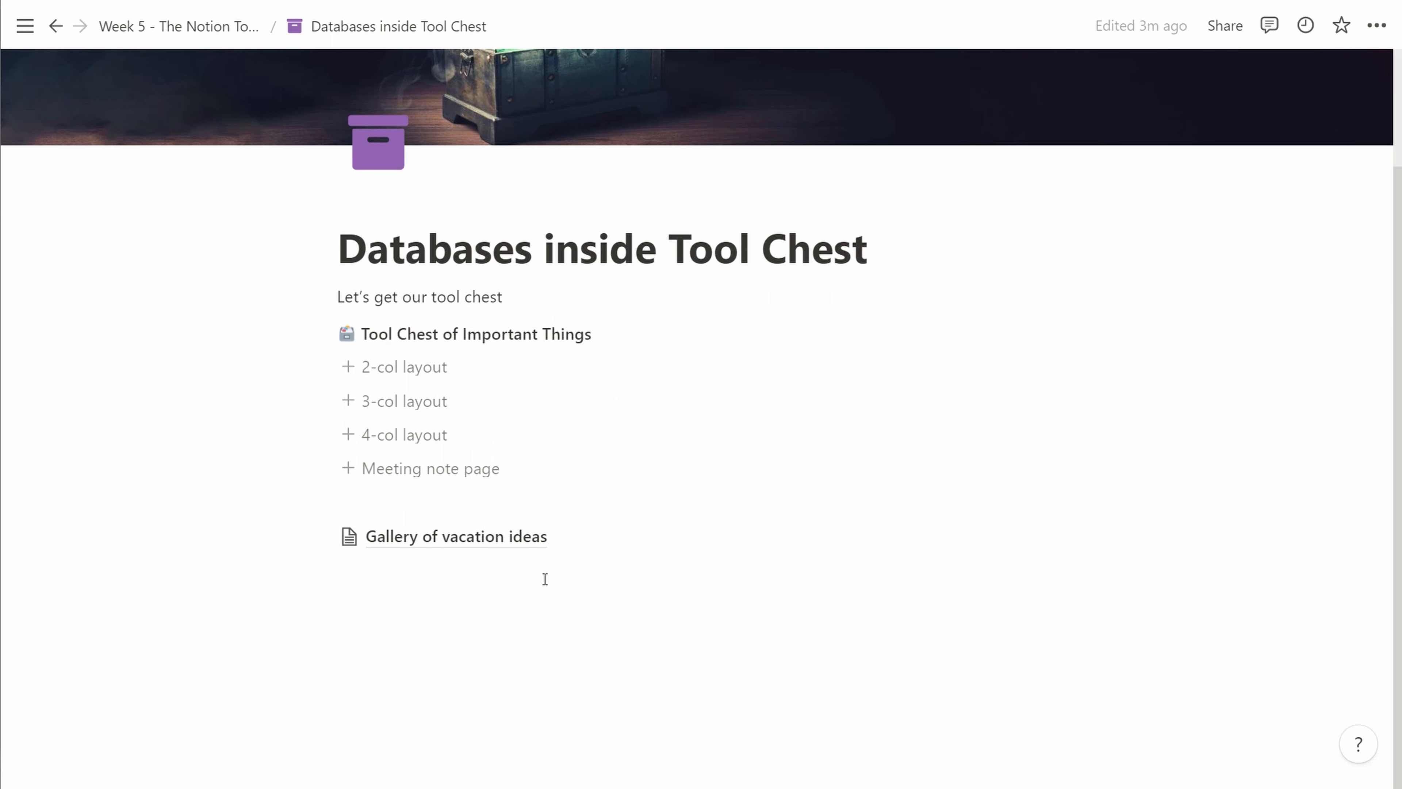
{"action": "left_click", "coordinate": [456, 505]}
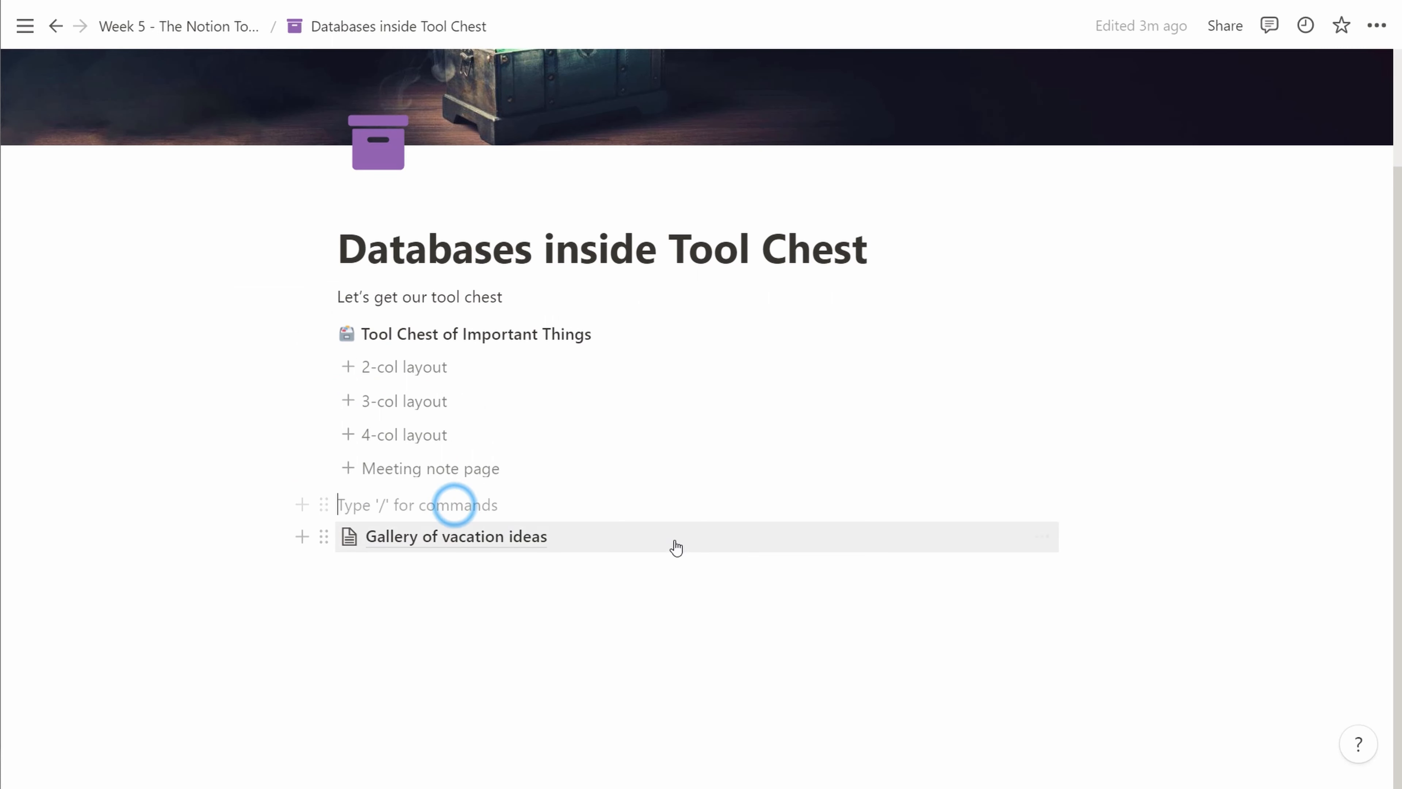
{"action": "type", "text": "/button"}
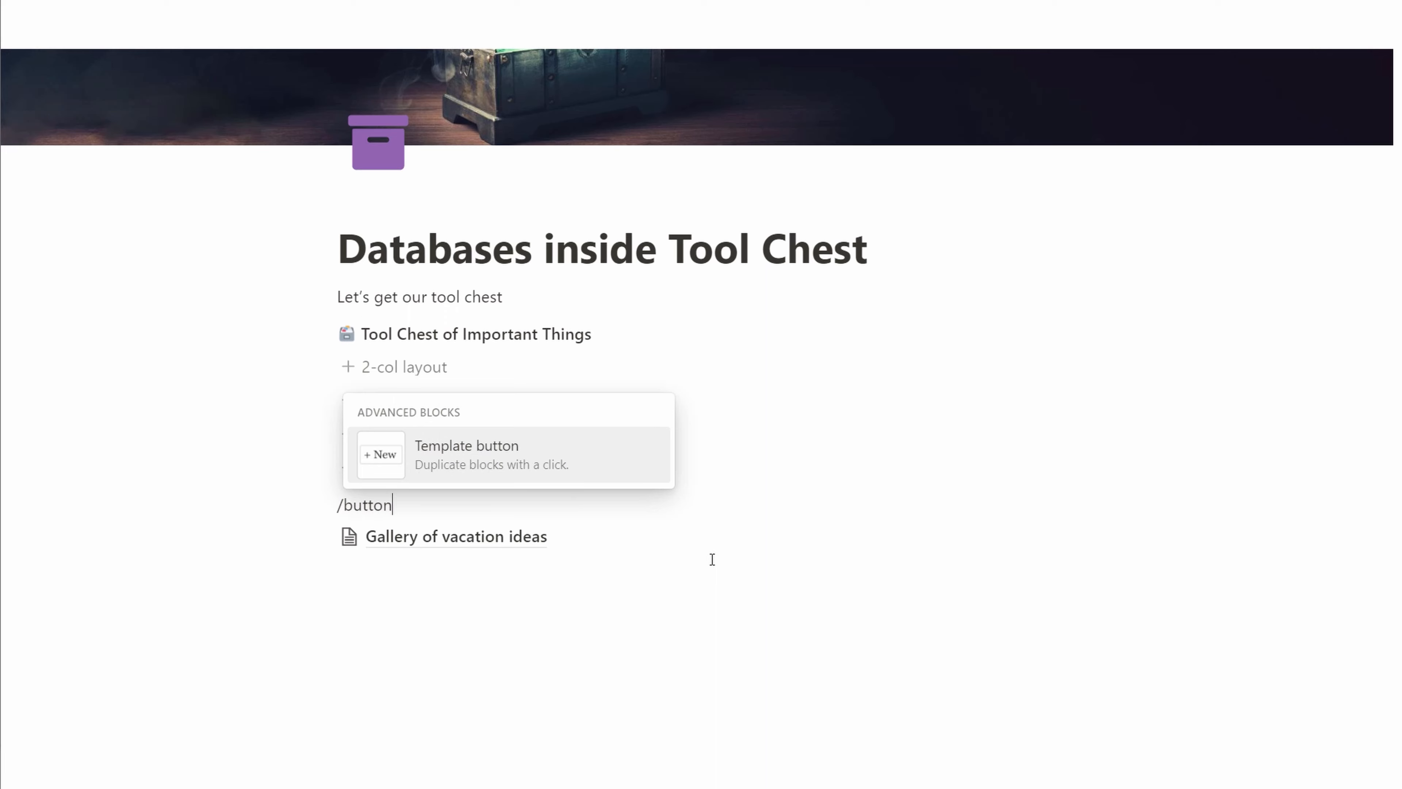
{"action": "key", "text": "Return"}
{"action": "scroll", "coordinate": [565, 499], "scroll_direction": "down", "scroll_amount": 1}
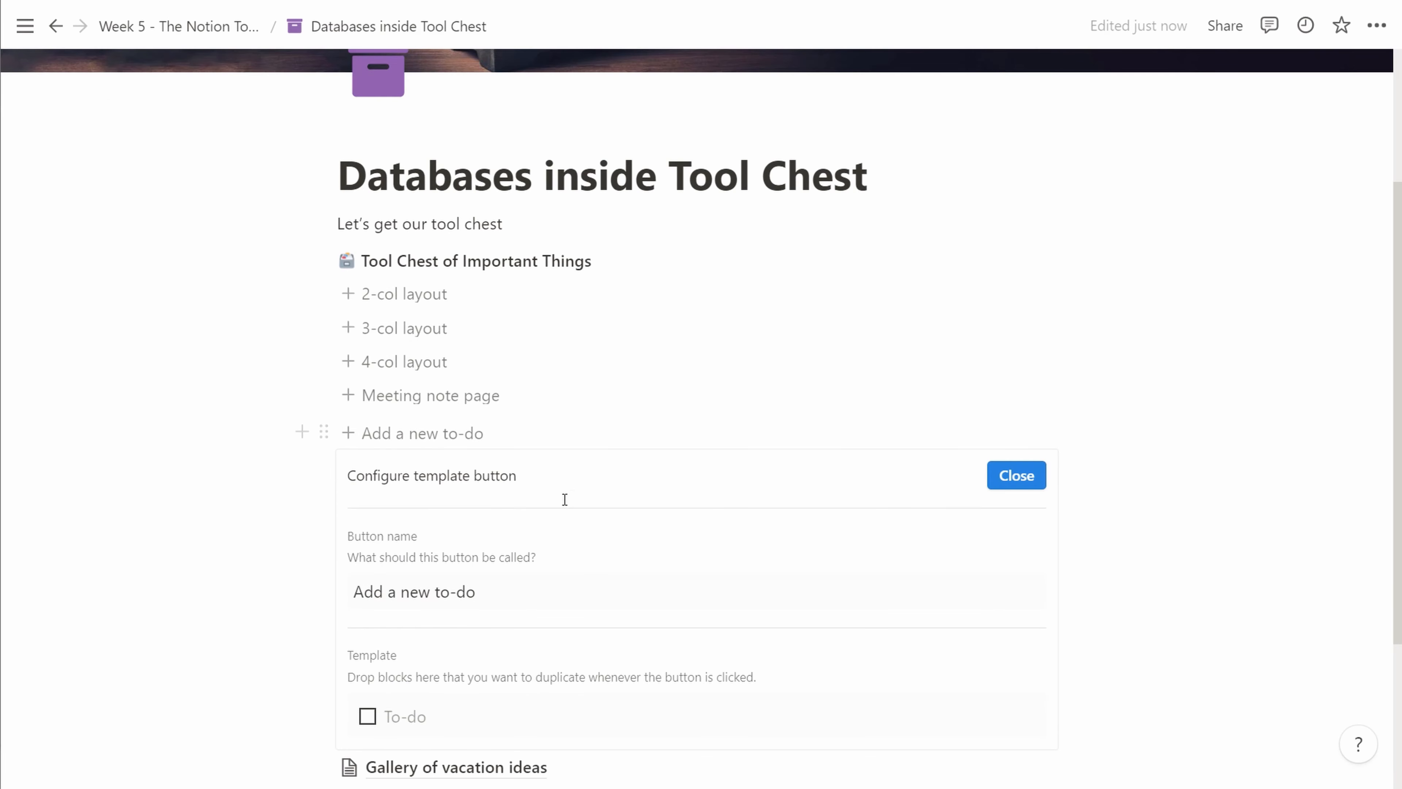
Name the new template button "Gallery DB (of vacation ideas)".
{"action": "left_click", "coordinate": [549, 484]}
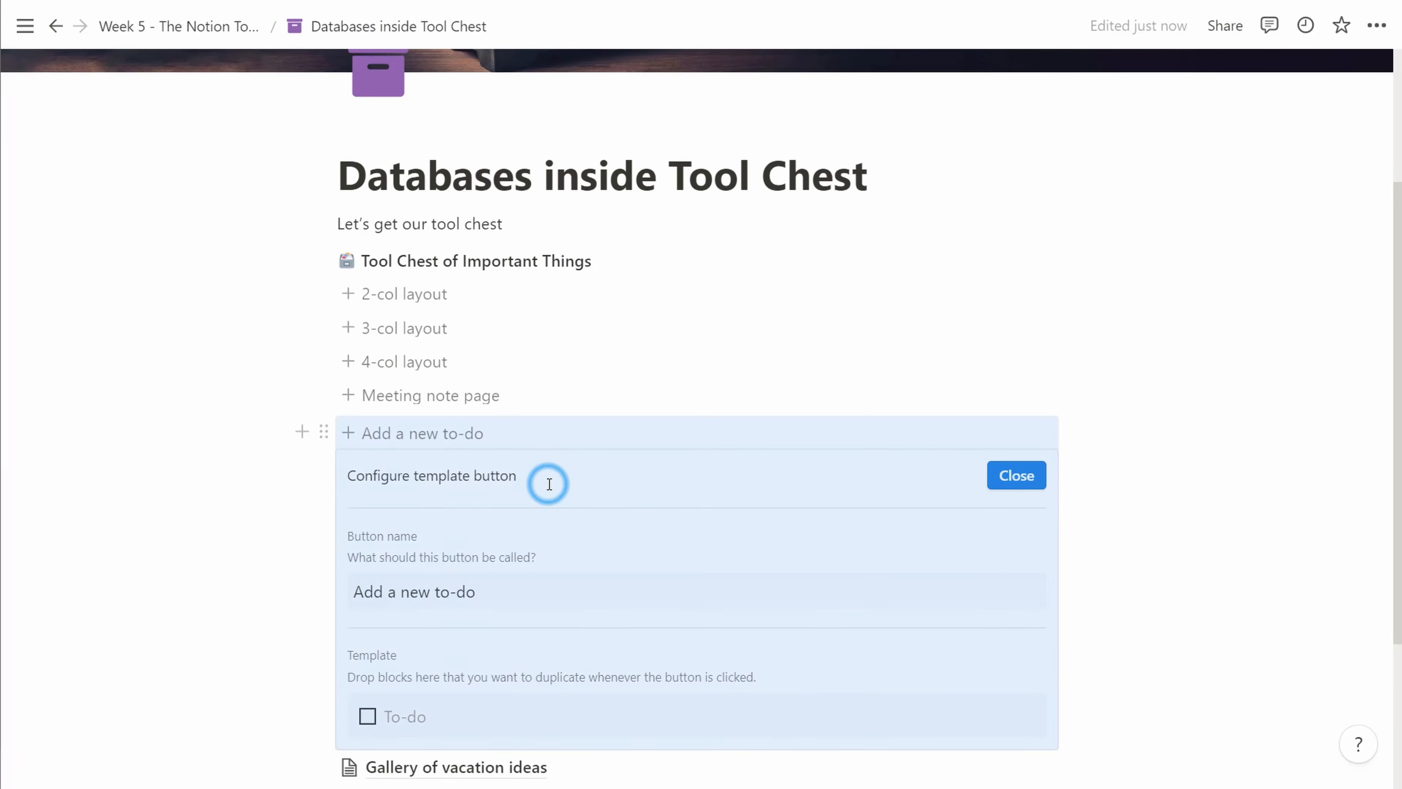
{"action": "left_click", "coordinate": [536, 599]}
{"action": "triple_click", "coordinate": [535, 599]}
{"action": "type", "text": "Gallery"}
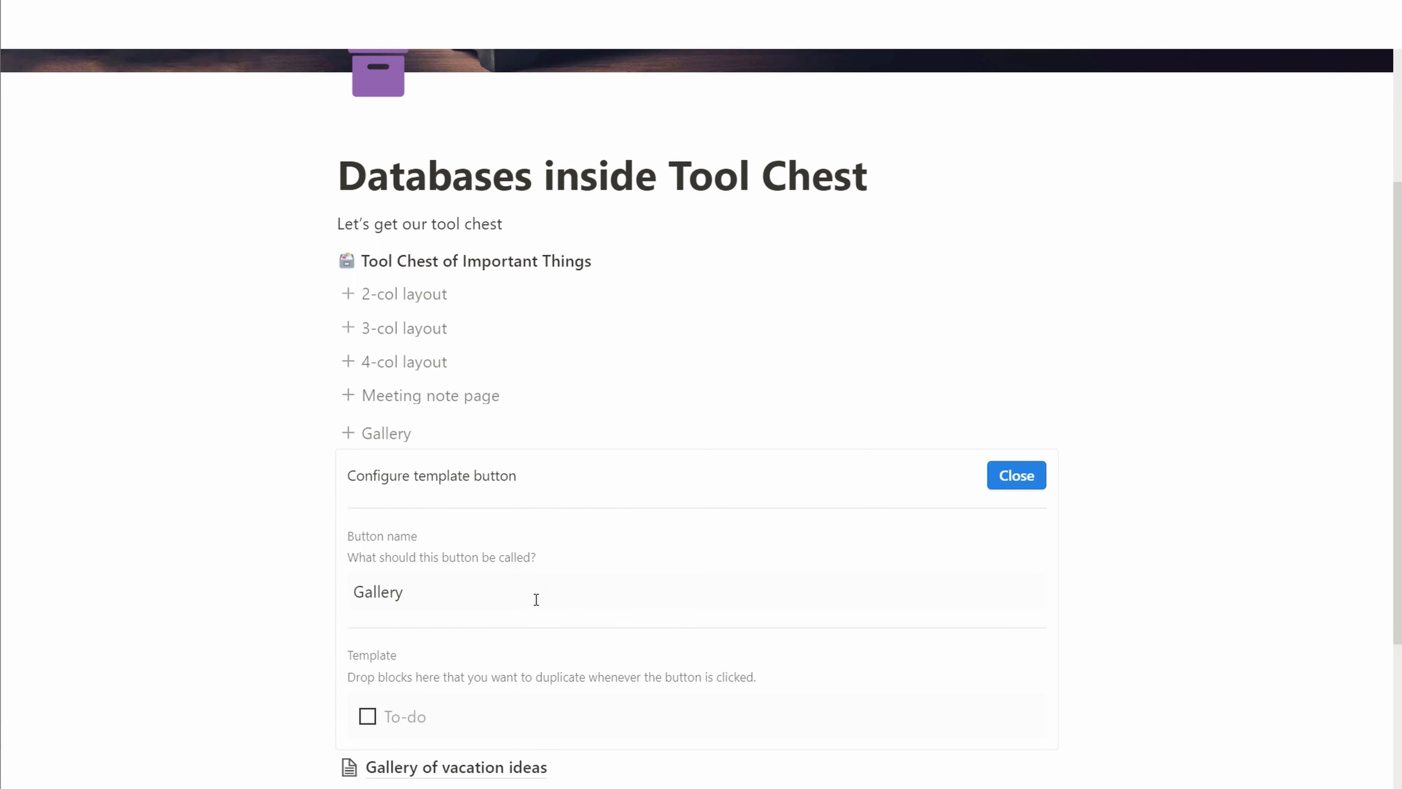
{"action": "type", "text": " DB (of vacation ide"}
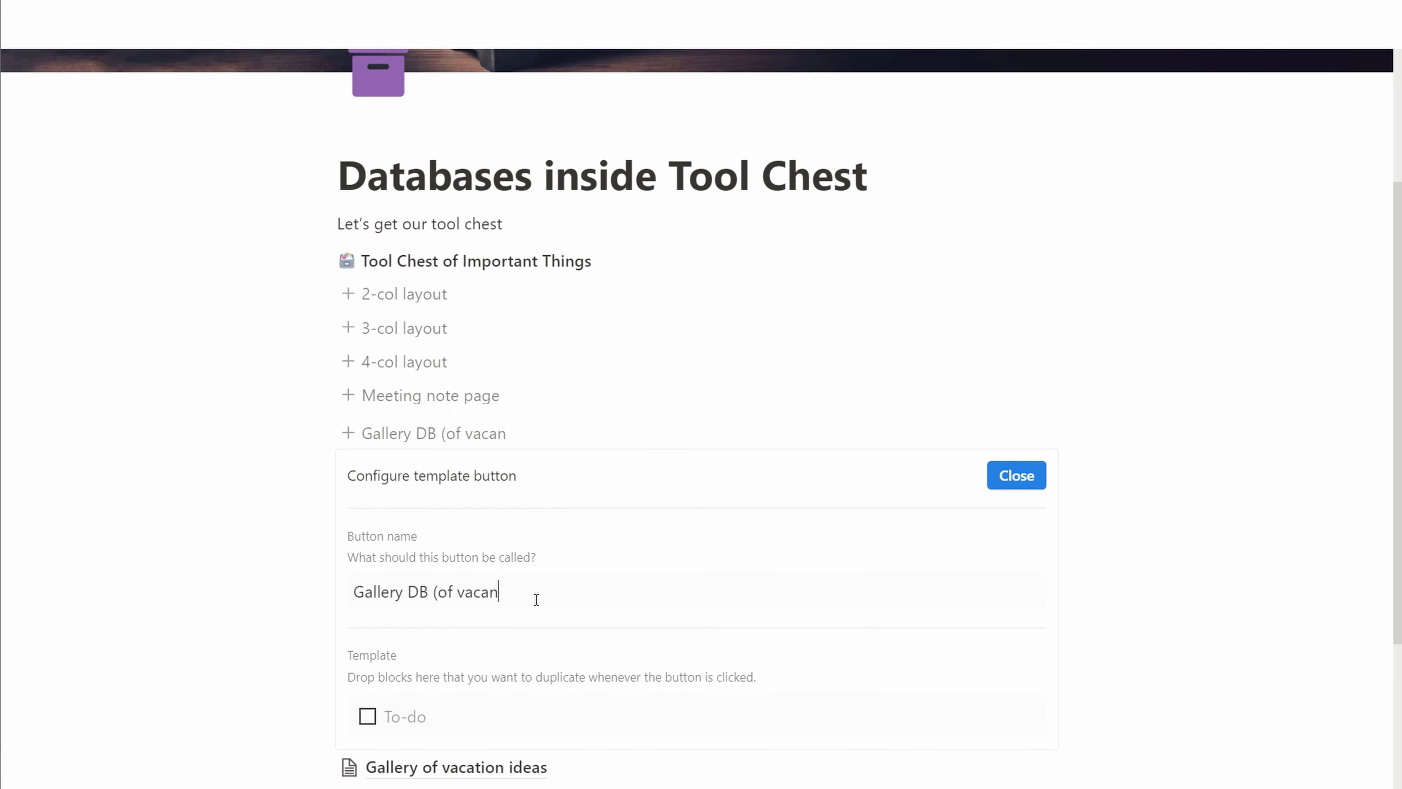
{"action": "type", "text": "as)"}
Make the "Gallery of vacation ideas" database the button's only template content, removing the default to-do, and close the configuration.
{"action": "scroll", "coordinate": [552, 635], "scroll_direction": "down", "scroll_amount": 1}
{"action": "left_click_drag", "start_coordinate": [400, 695], "coordinate": [417, 636]}
{"action": "left_click", "coordinate": [463, 679]}
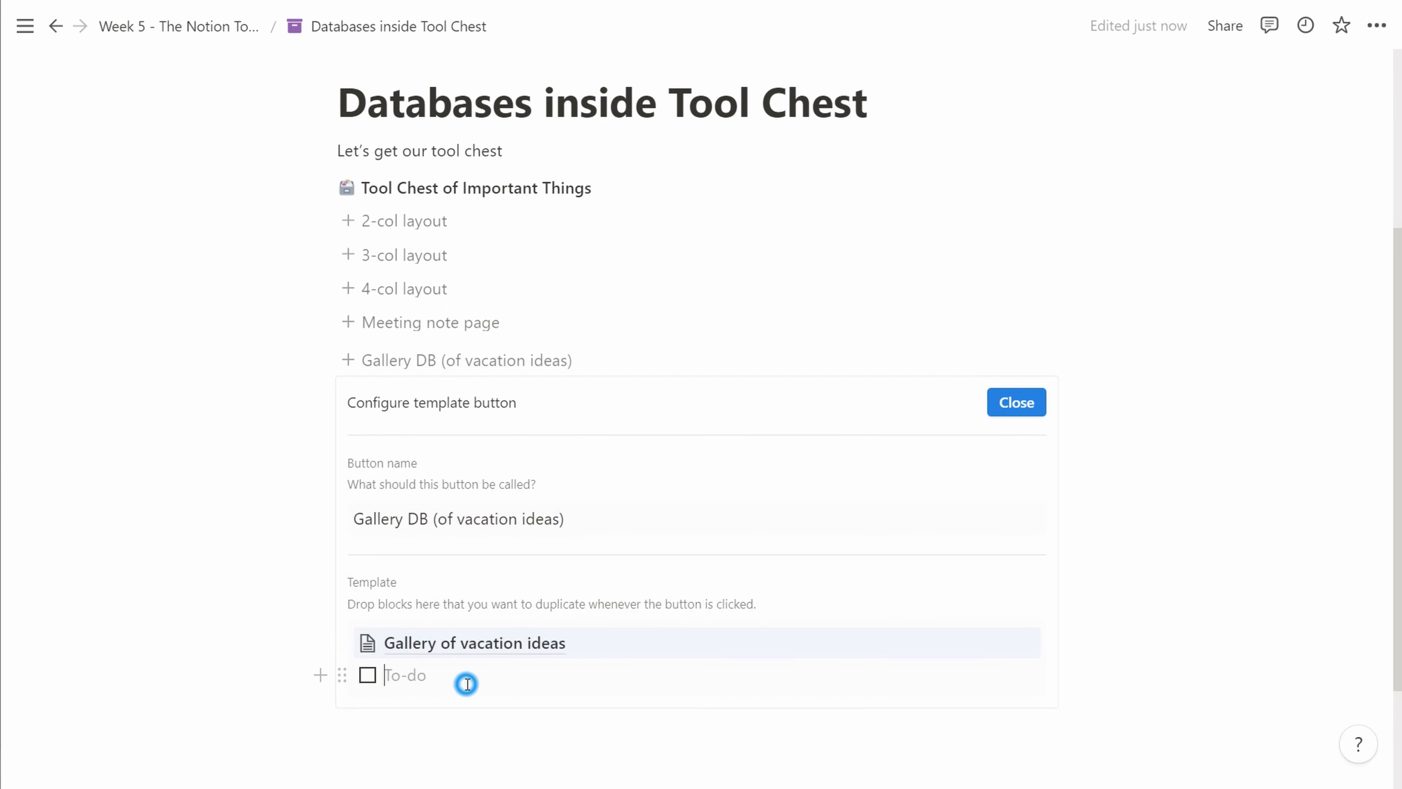
{"action": "key", "text": "BackSpace"}
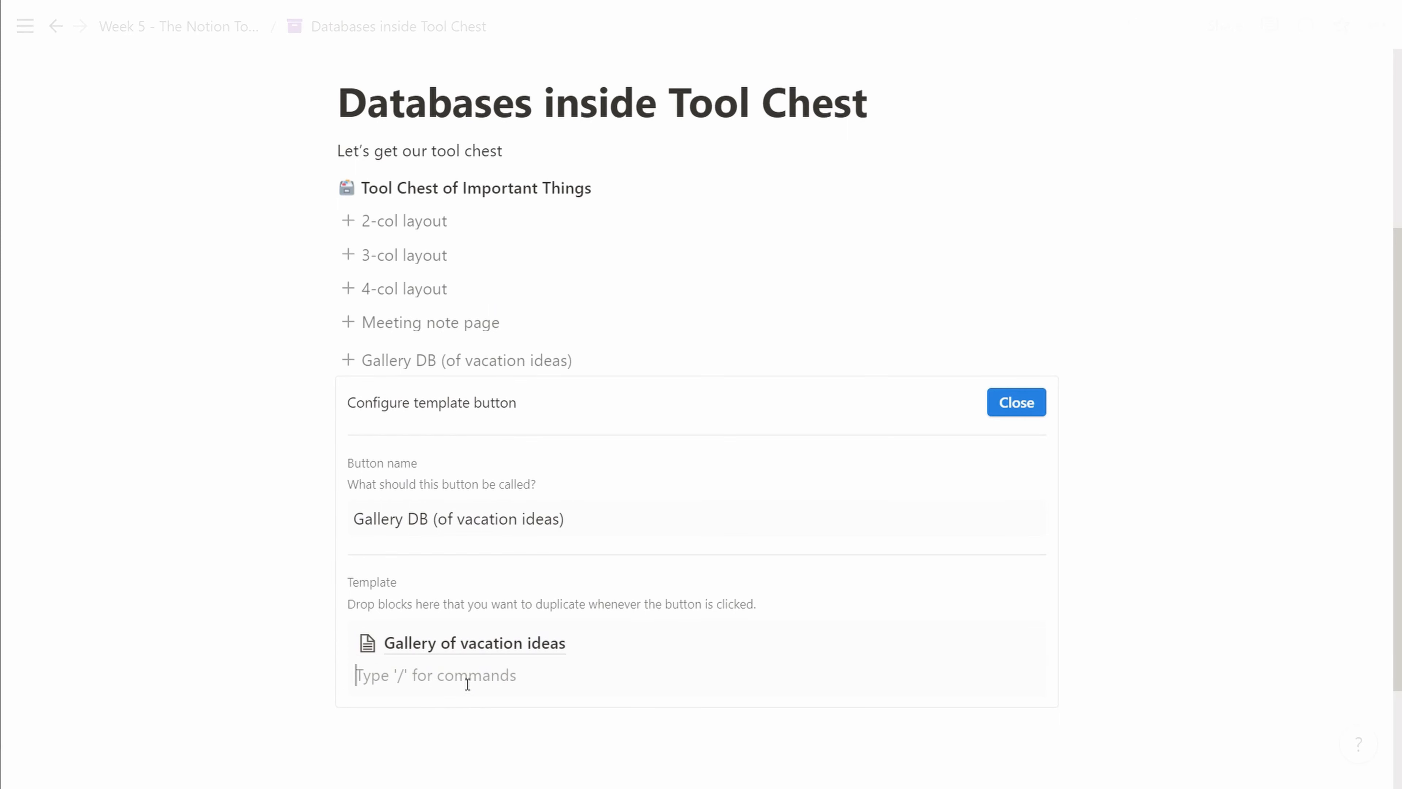
{"action": "key", "text": "BackSpace"}
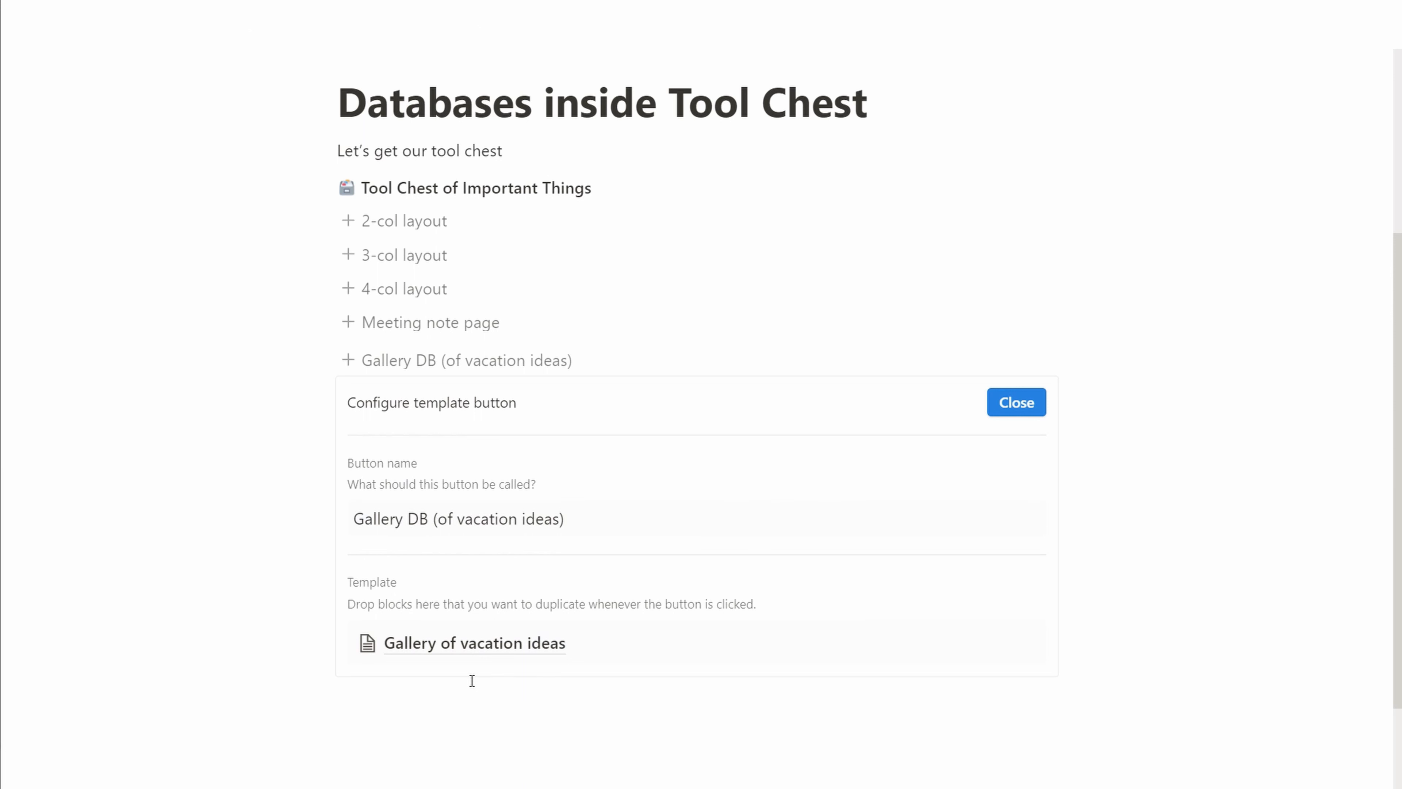
{"action": "left_click", "coordinate": [501, 684]}
{"action": "left_click", "coordinate": [1012, 402]}
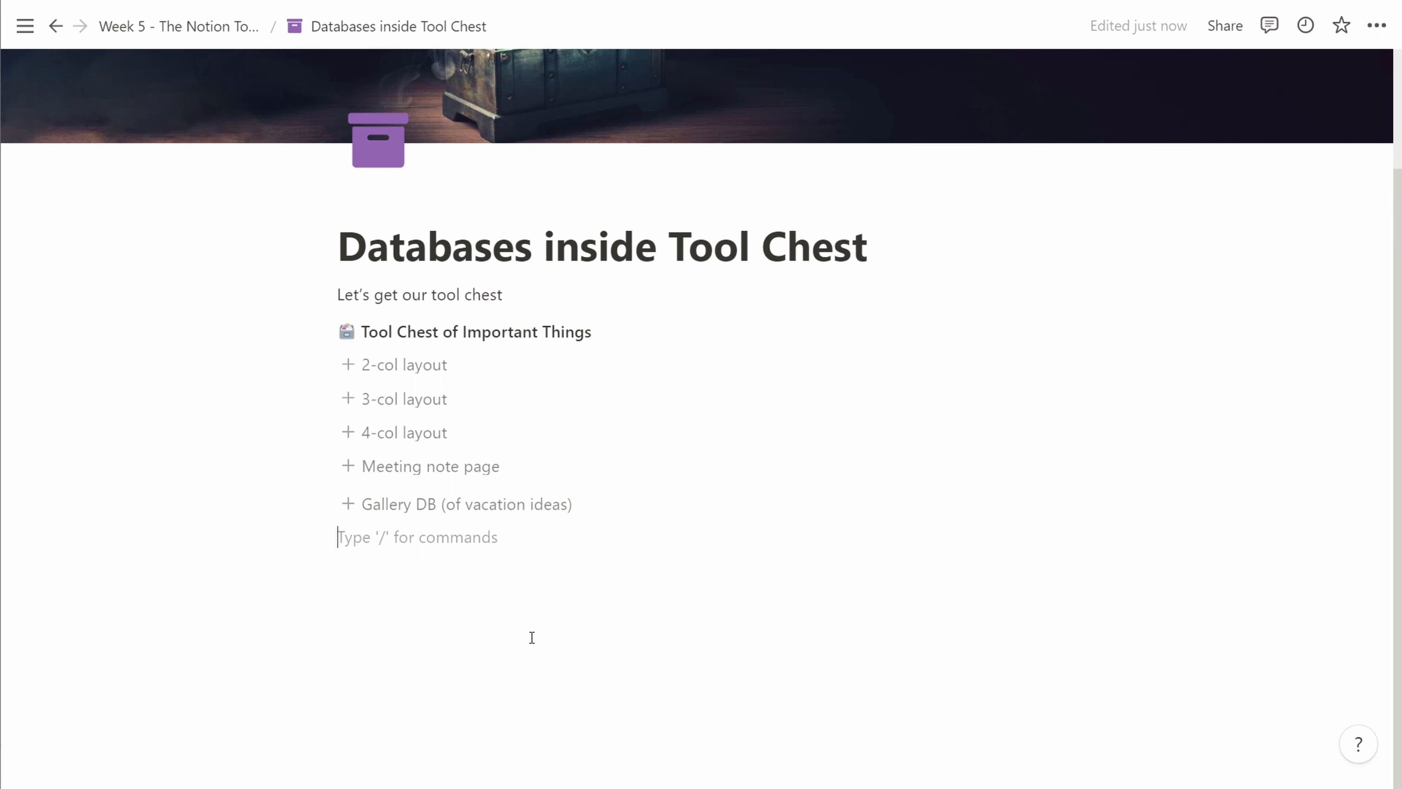
Write "Let's try it out!" below the template button, and generate and open a gallery with that button.
{"action": "key", "text": "Return"}
{"action": "type", "text": "Let's try it out!"}
{"action": "key", "text": "Return"}
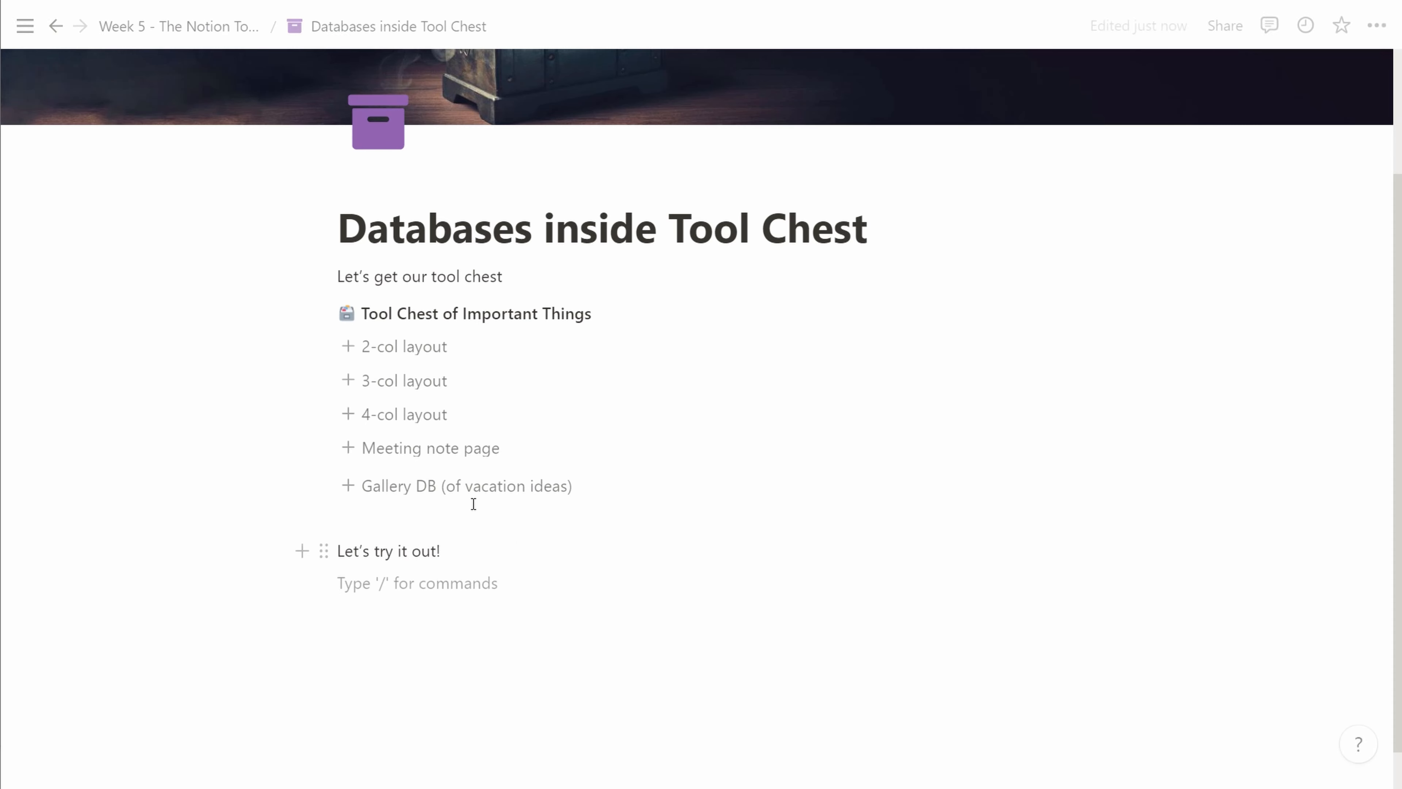
{"action": "left_click", "coordinate": [464, 488]}
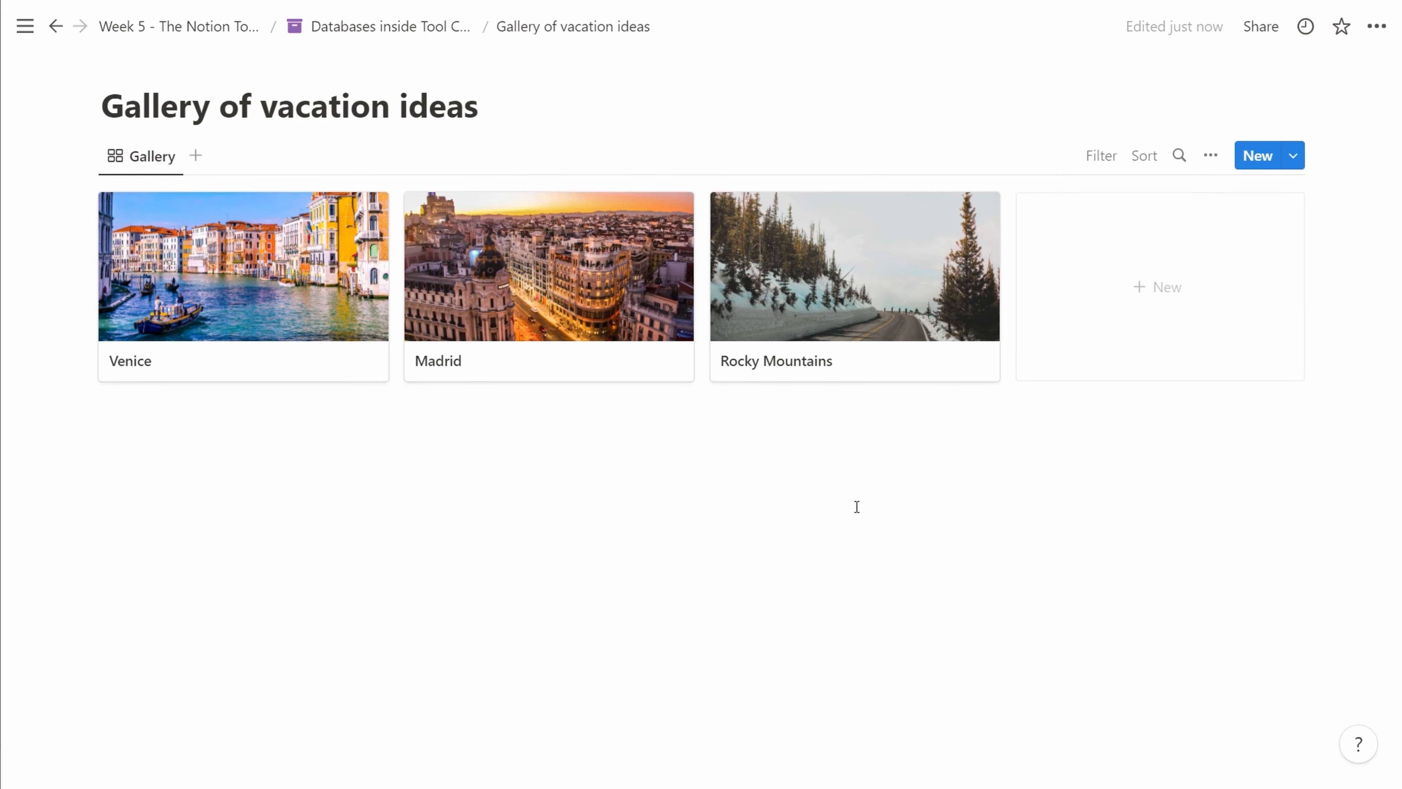
Add a gallery card named "Tokyo" and tag it with the new options "Japan" and "City".
{"action": "left_click", "coordinate": [1144, 291]}
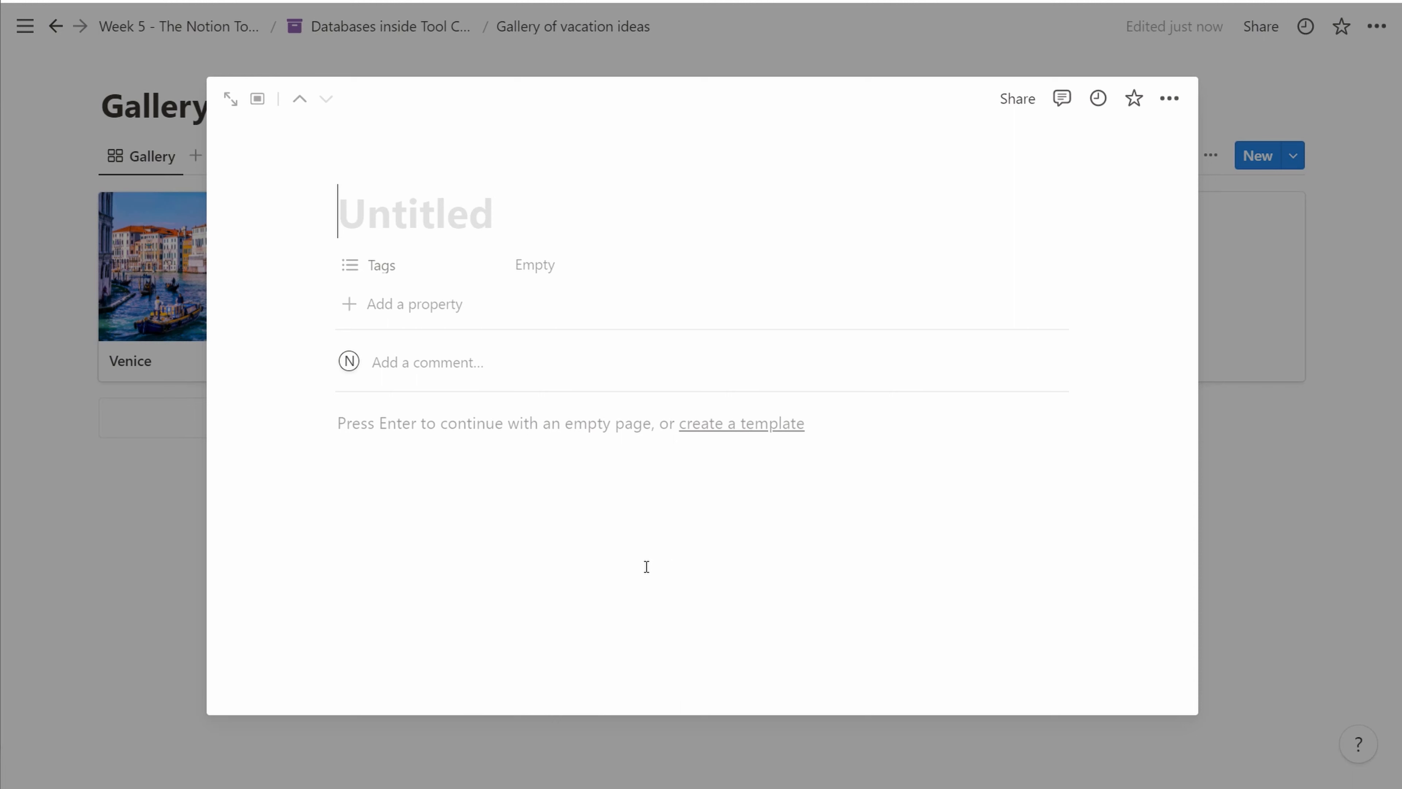
{"action": "type", "text": "Tokyo"}
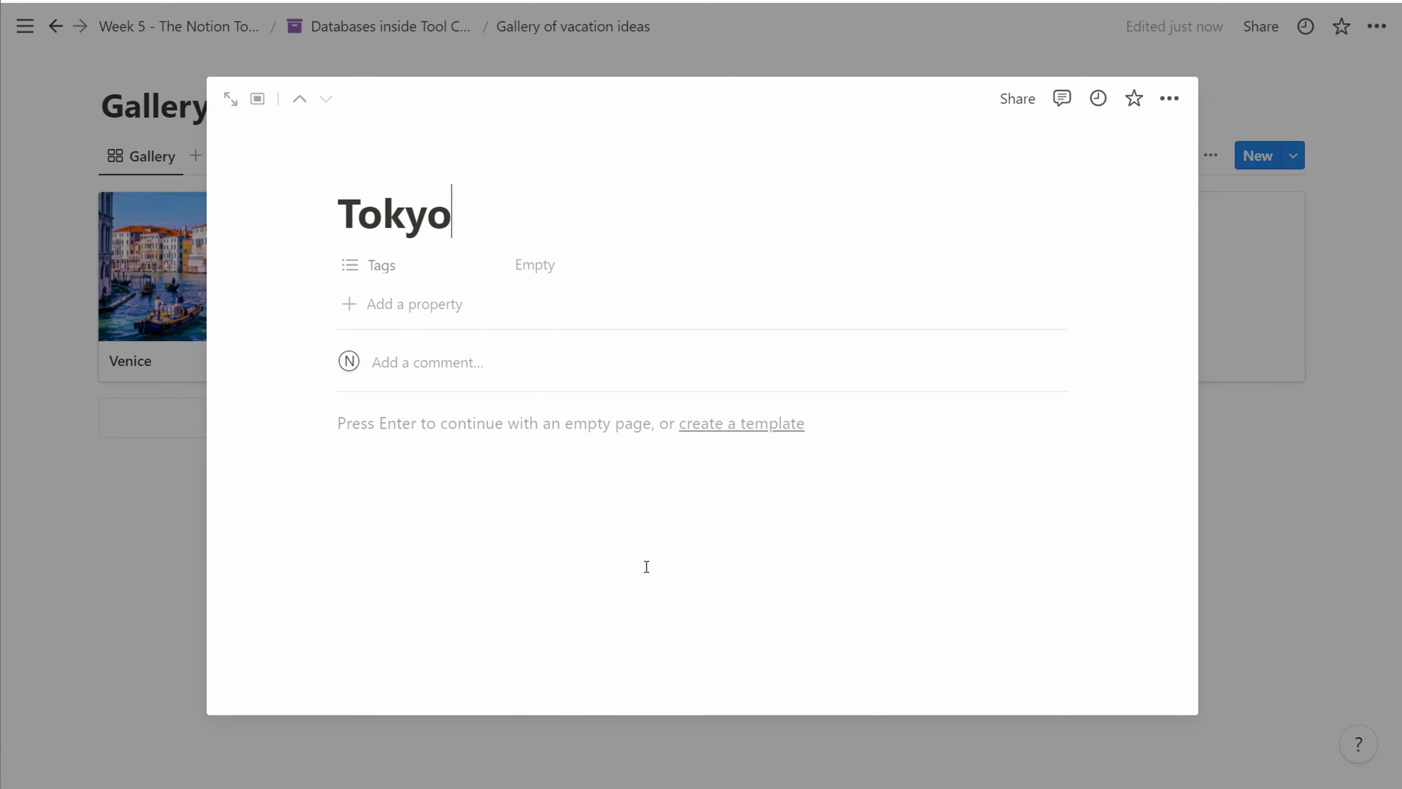
{"action": "left_click", "coordinate": [540, 275]}
{"action": "type", "text": "J"}
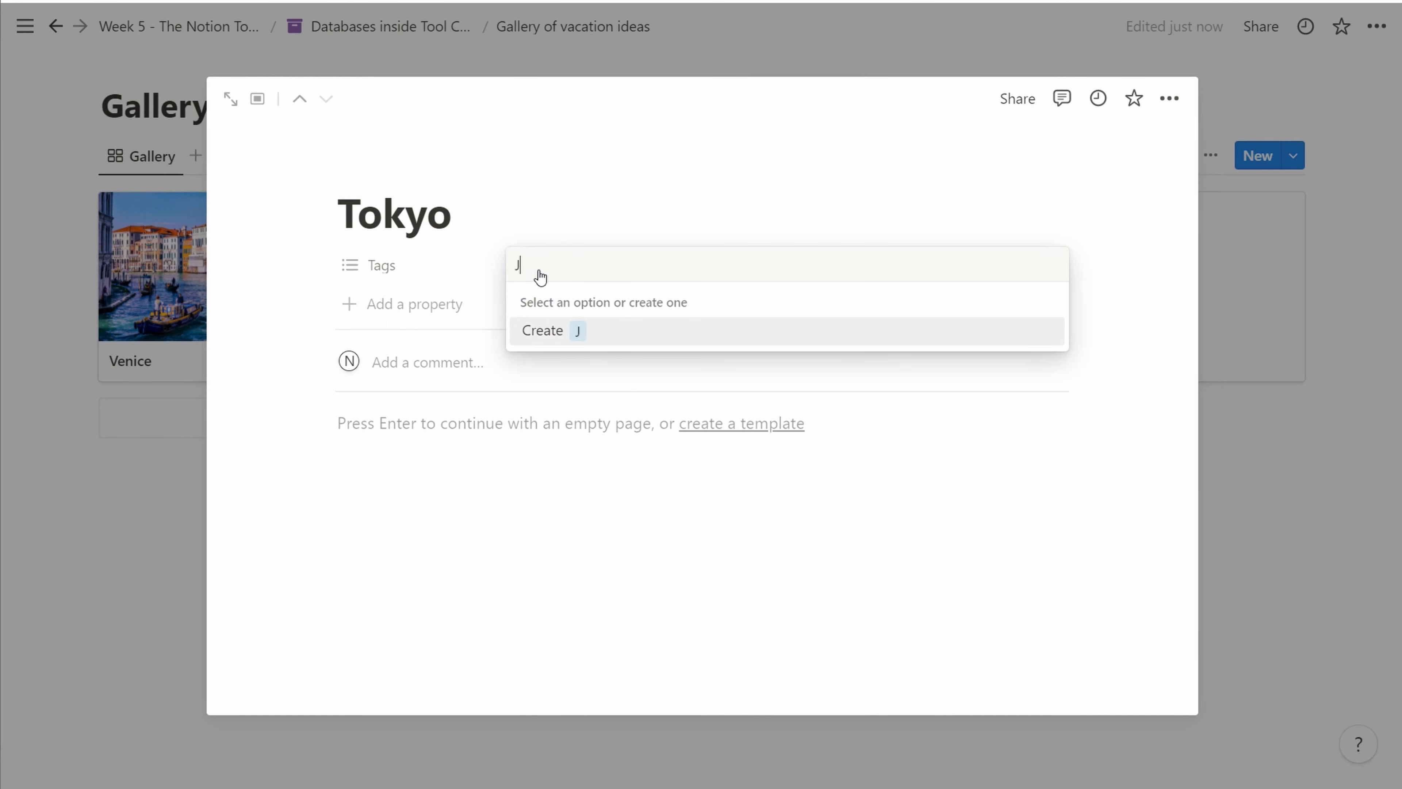
{"action": "type", "text": "apan"}
{"action": "key", "text": "Return"}
{"action": "type", "text": "City"}
{"action": "key", "text": "Return"}
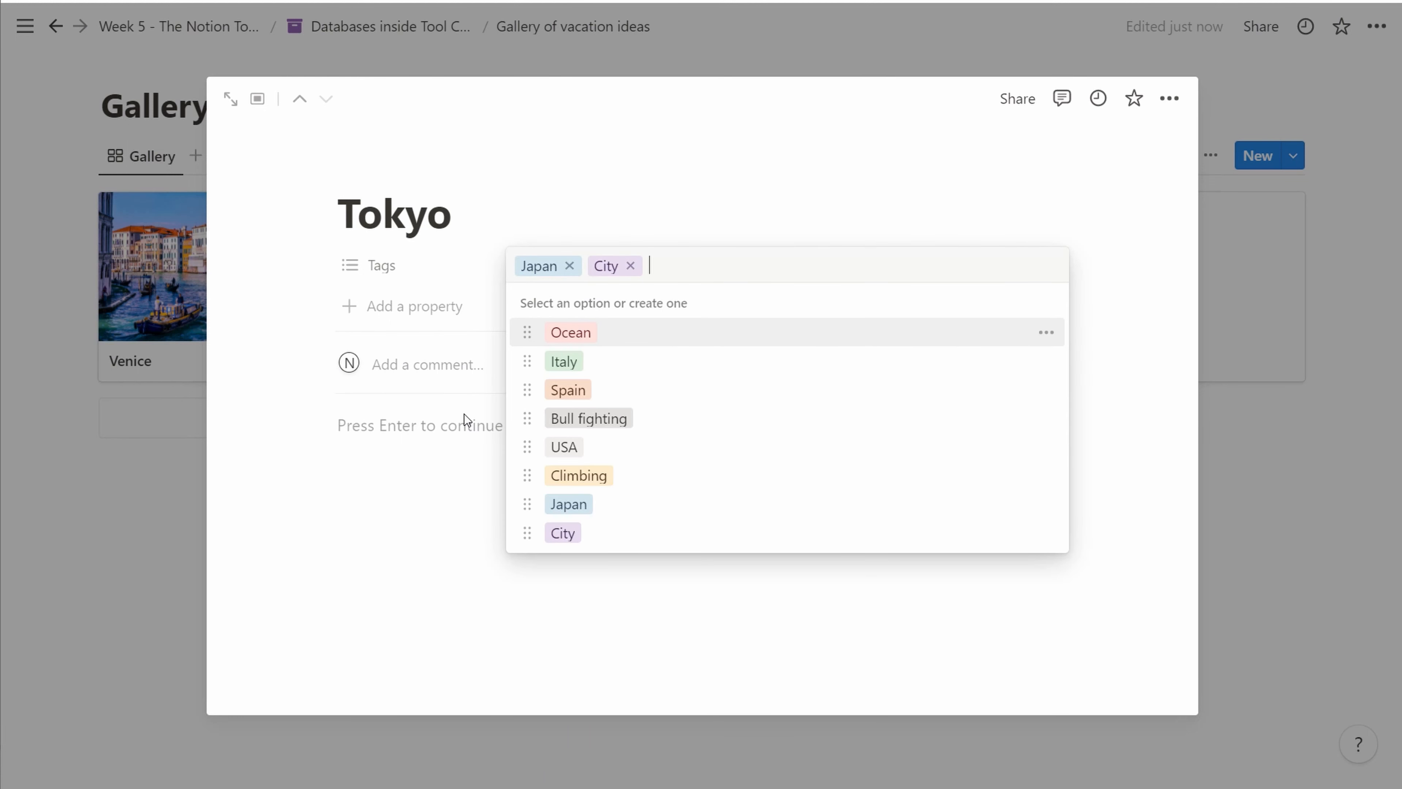
Give the Tokyo card an Unsplash cover of cherry blossoms over white buildings, searching for "tokyo", and close the card.
{"action": "left_click", "coordinate": [403, 173]}
{"action": "left_click", "coordinate": [441, 167]}
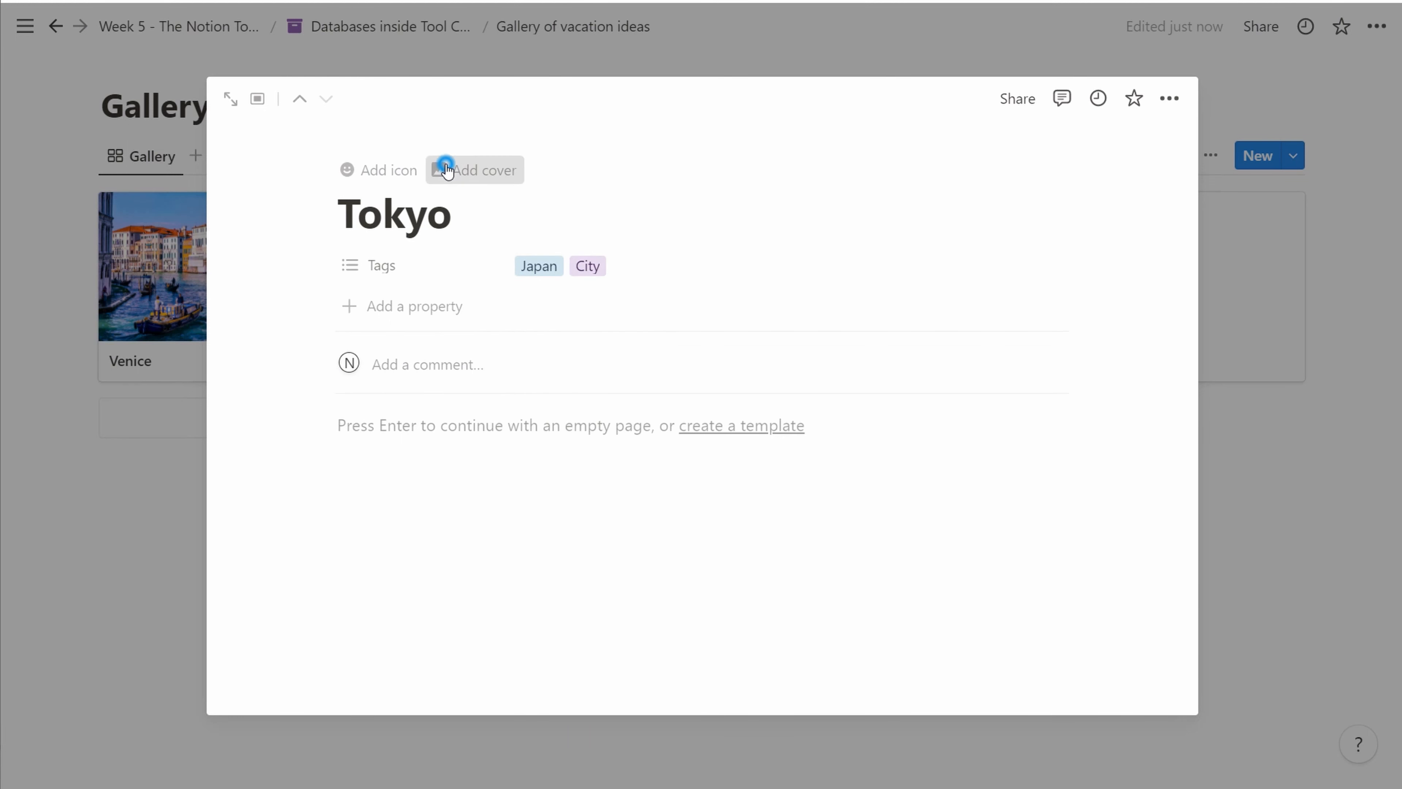
{"action": "left_click", "coordinate": [903, 258]}
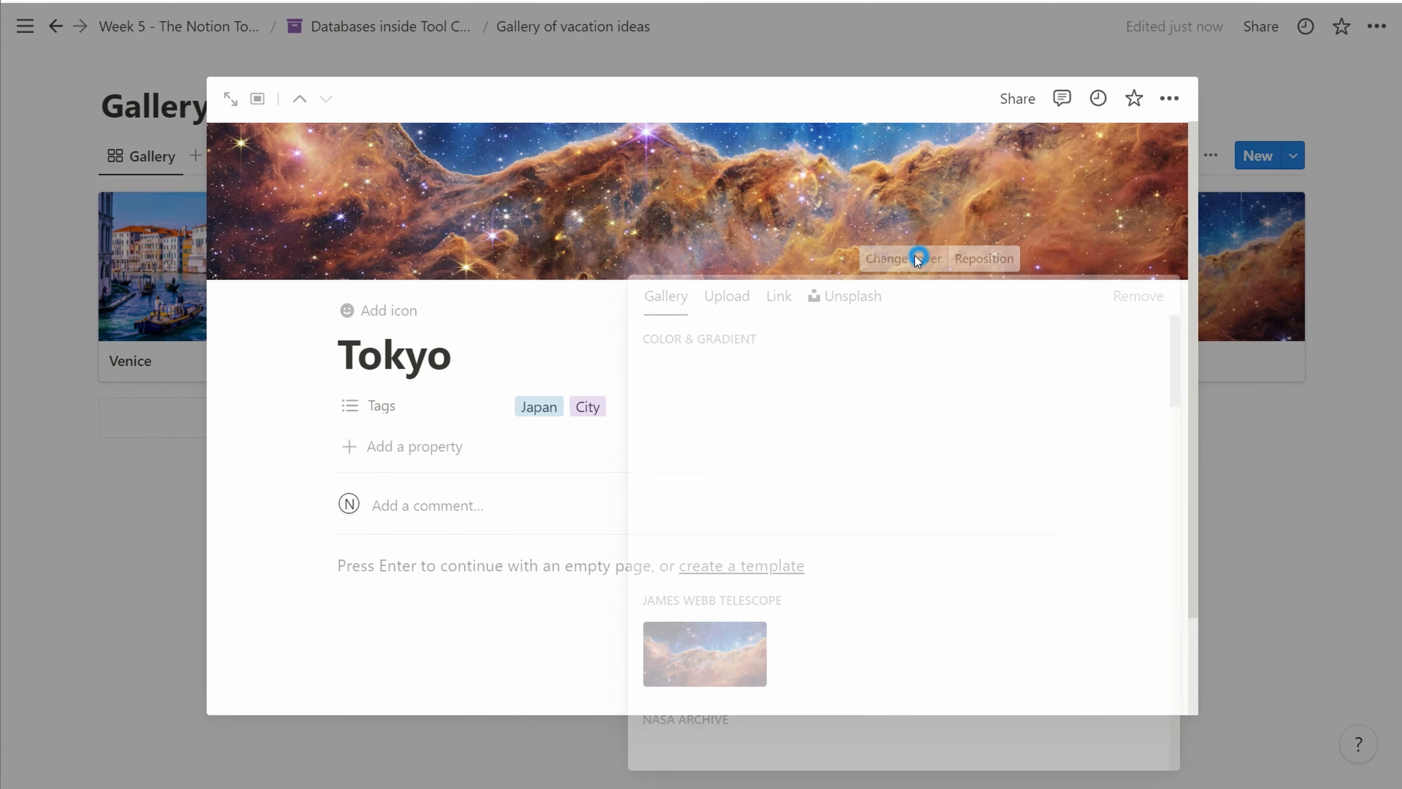
{"action": "left_click", "coordinate": [840, 294]}
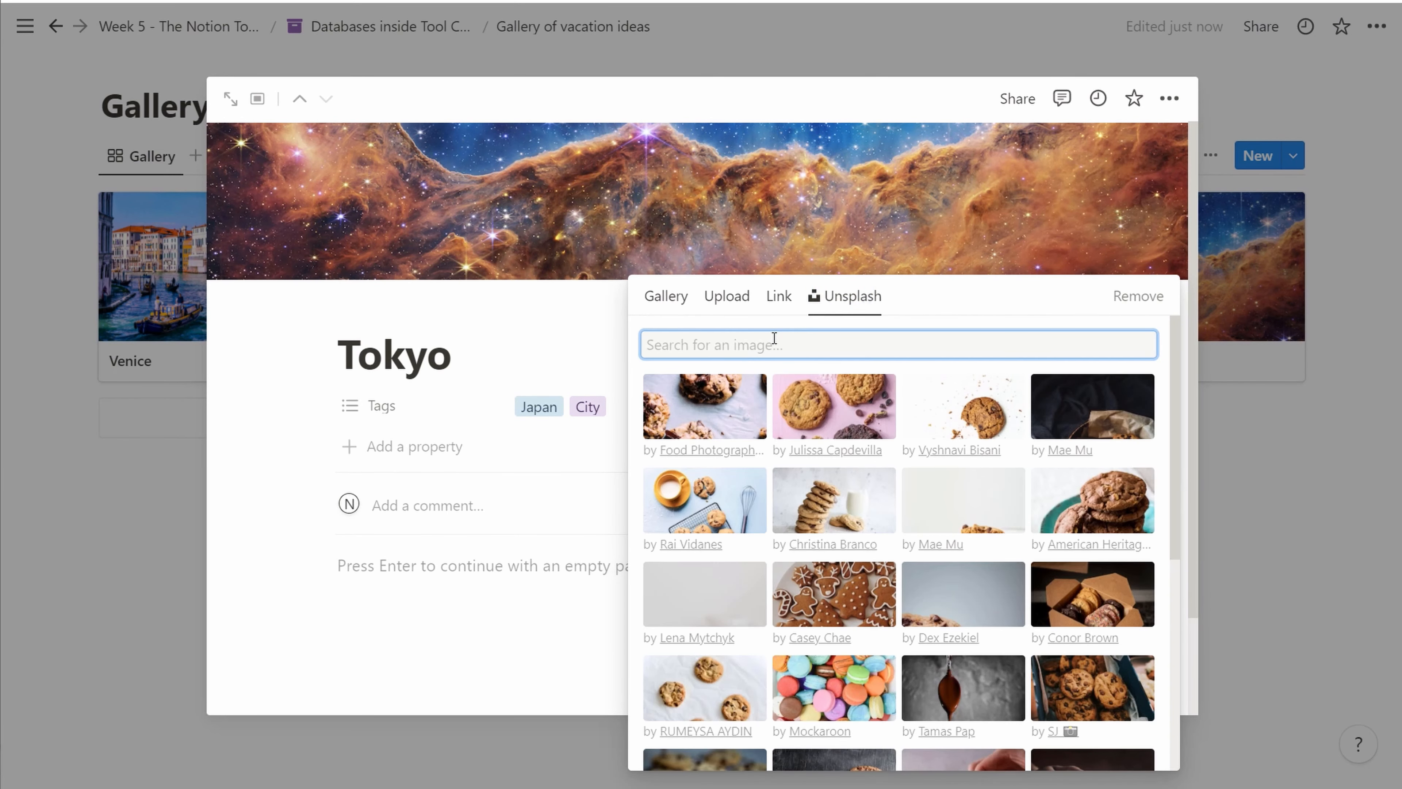
{"action": "type", "text": "tokyo"}
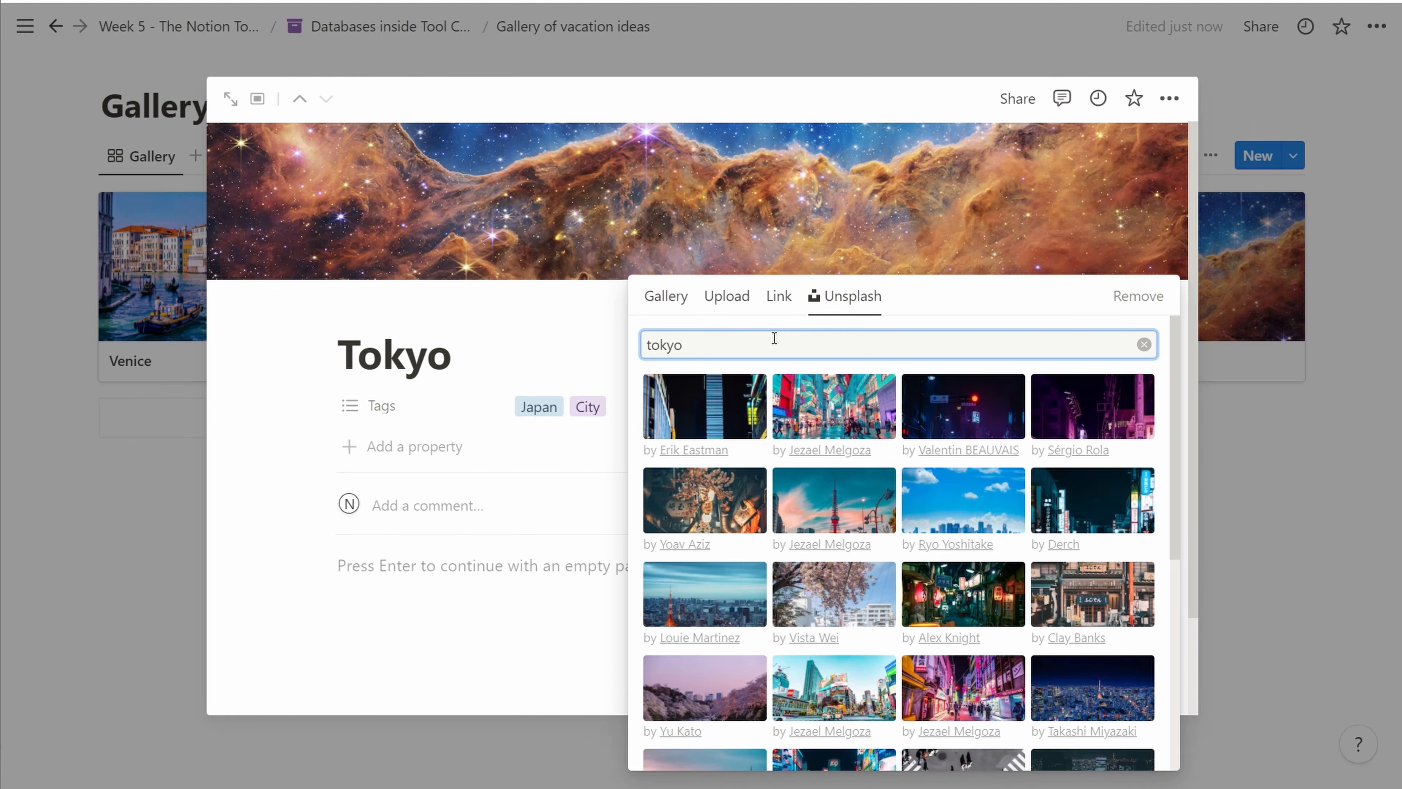
{"action": "key", "text": "Return"}
{"action": "scroll", "coordinate": [961, 414], "scroll_direction": "down", "scroll_amount": 1}
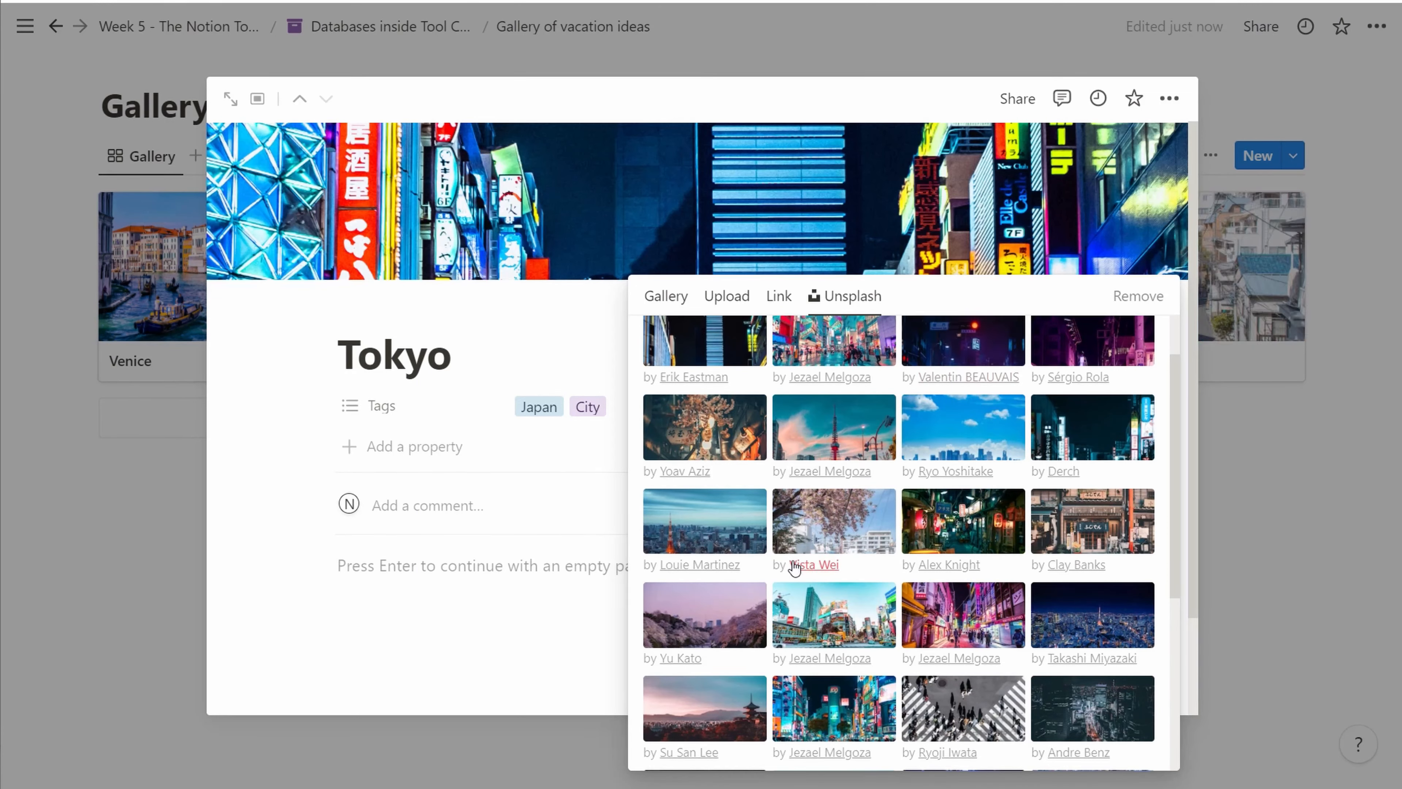
{"action": "left_click", "coordinate": [788, 528]}
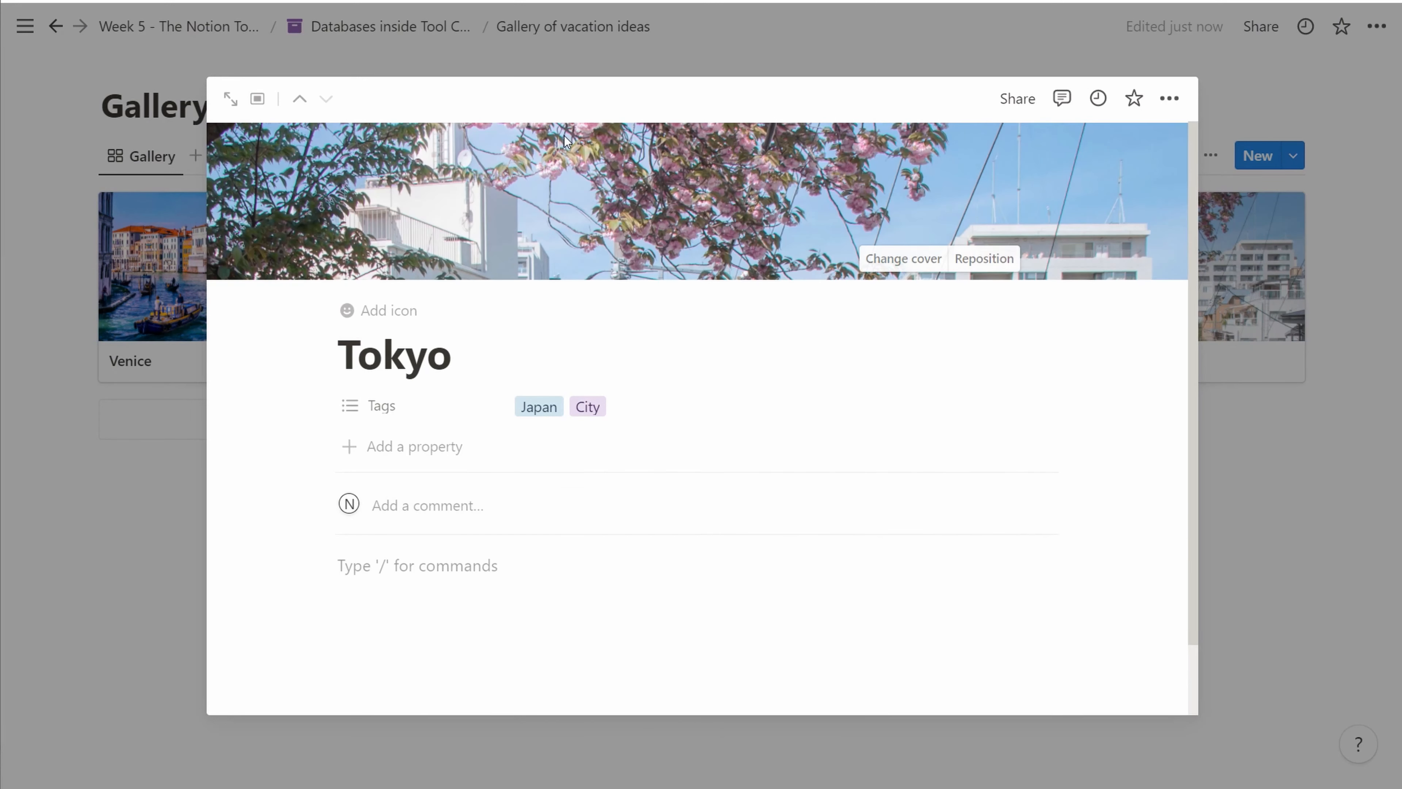
{"action": "left_click", "coordinate": [113, 509]}
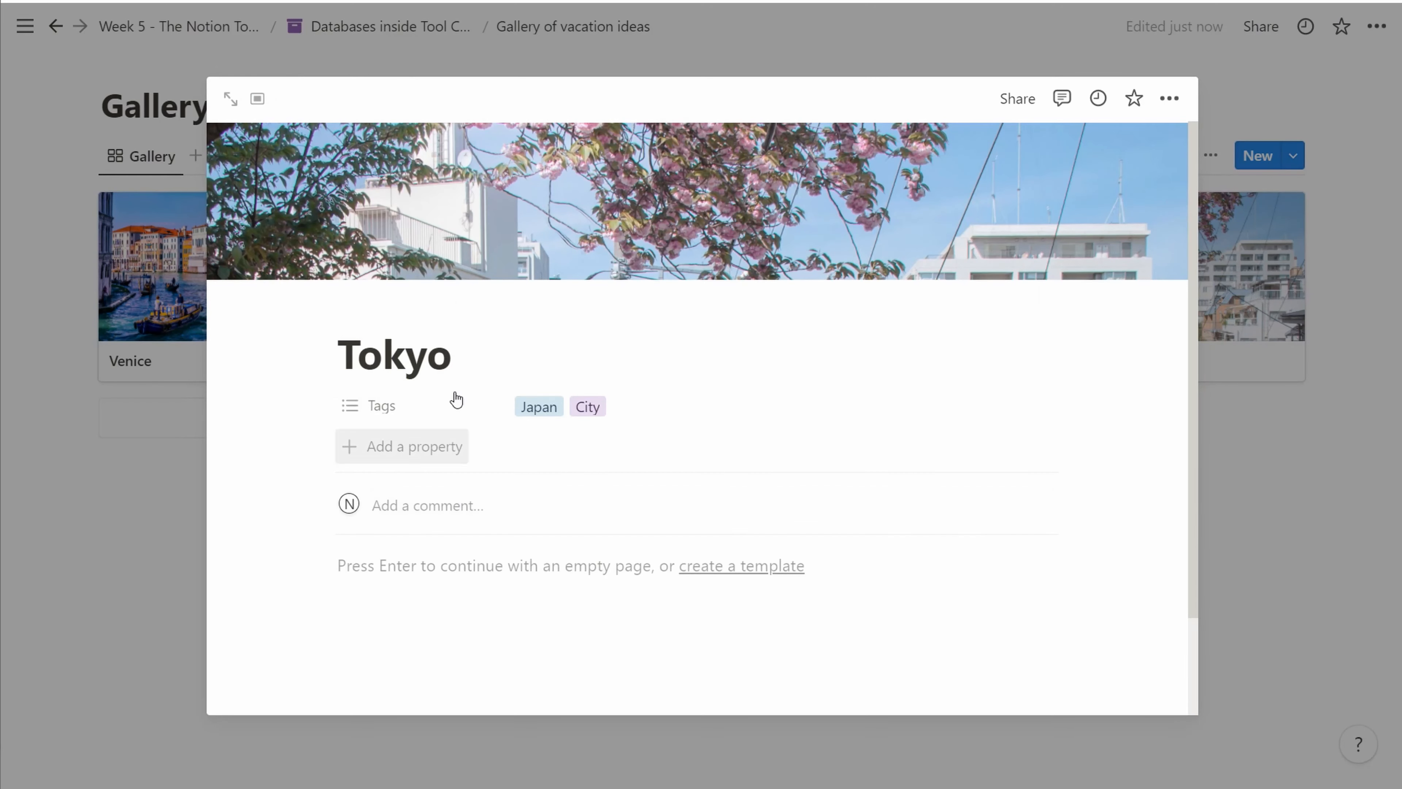
{"action": "left_click", "coordinate": [76, 411]}
Return to the "Databases inside Tool Chest" page and generate a second gallery with the template button.
{"action": "left_click", "coordinate": [400, 25]}
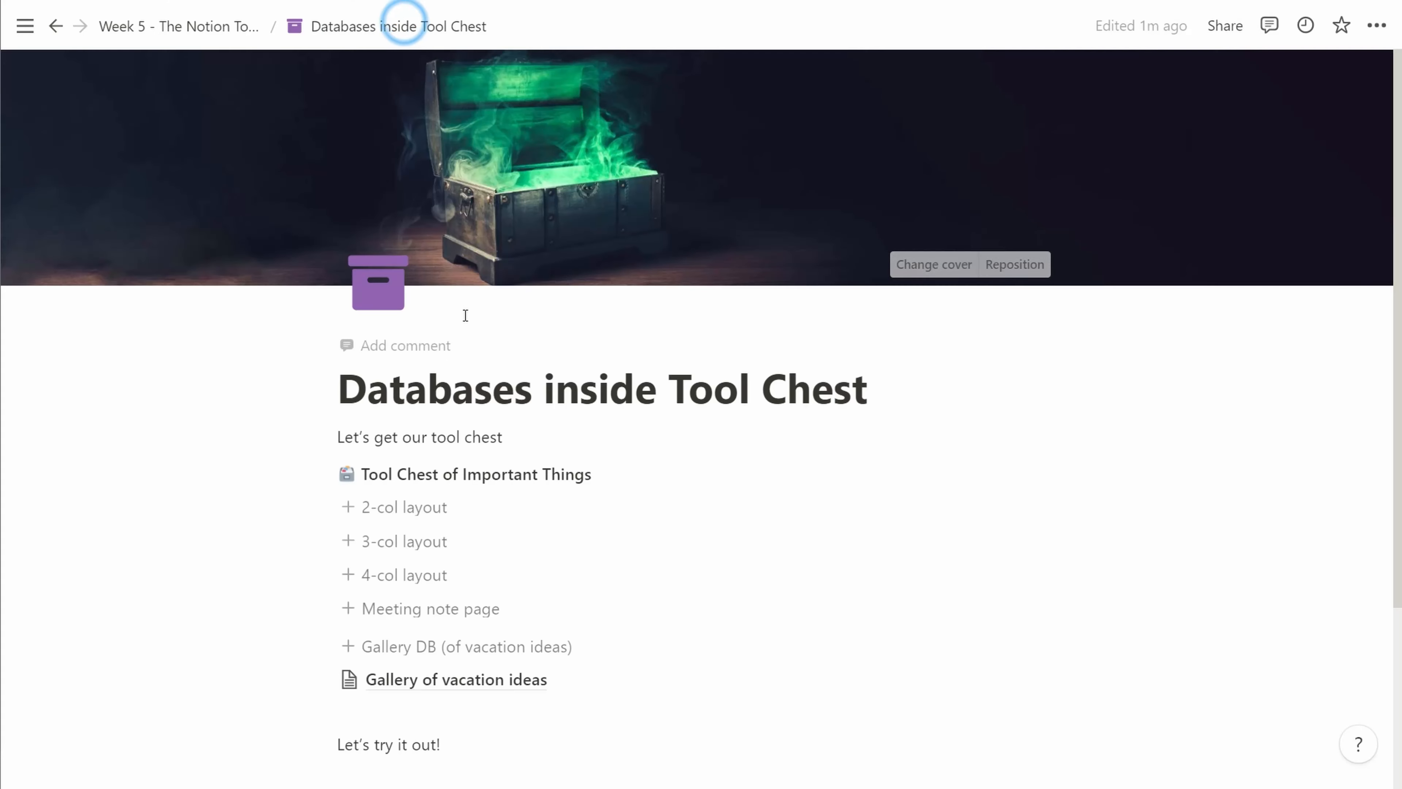
{"action": "scroll", "coordinate": [472, 508], "scroll_direction": "down", "scroll_amount": 4}
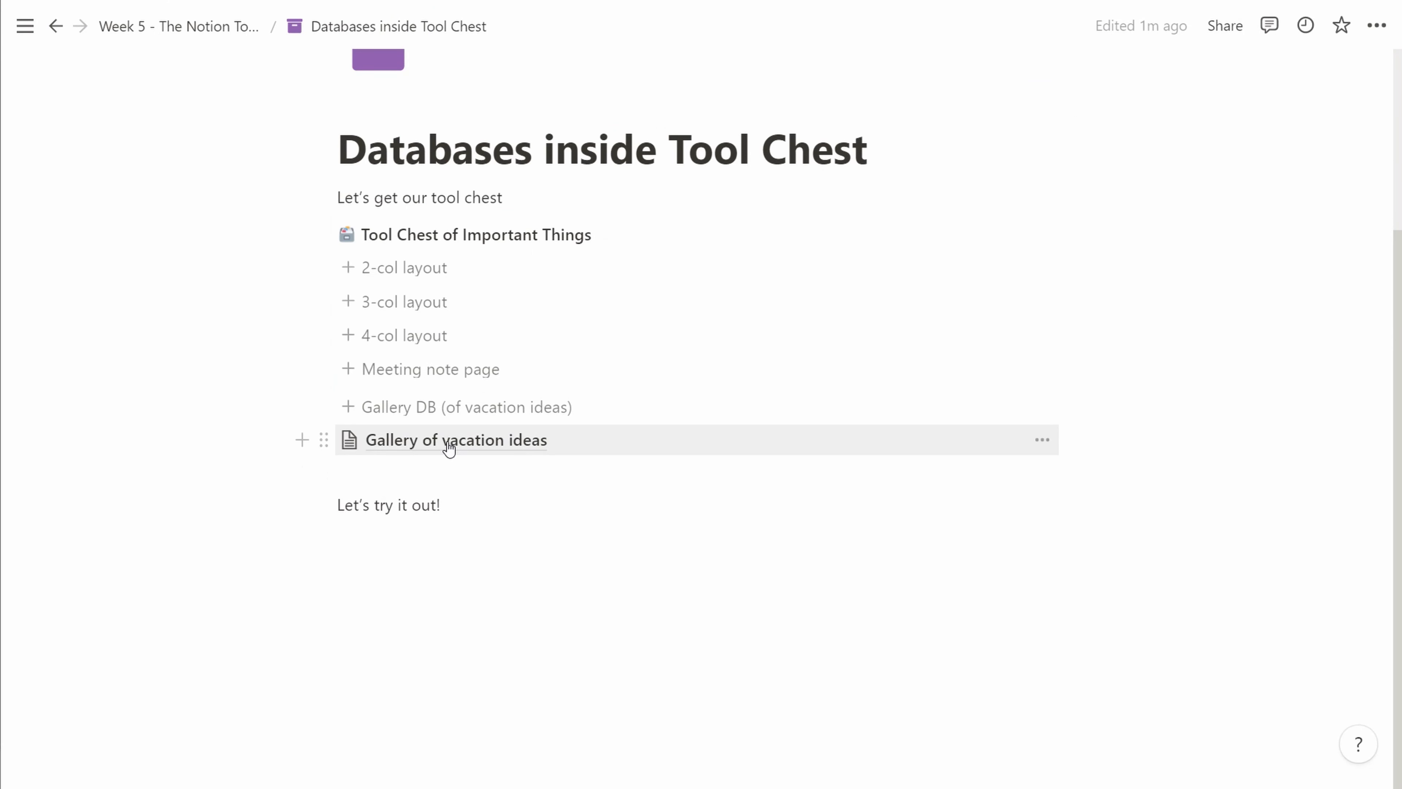
{"action": "left_click", "coordinate": [441, 413]}
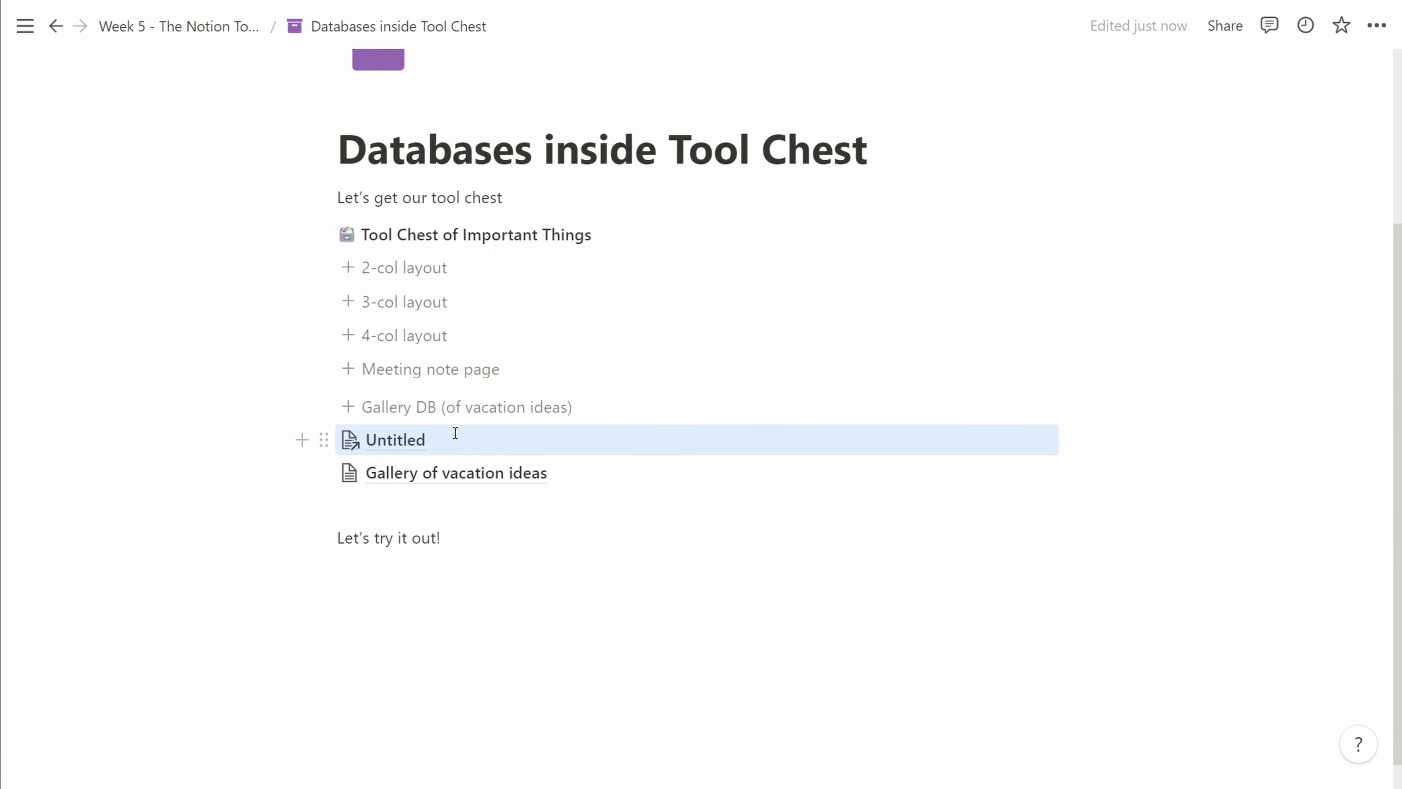
Open the newly generated gallery and rename it "Gallery of vacation ideas #2".
{"action": "left_click", "coordinate": [414, 439]}
{"action": "left_click", "coordinate": [493, 108]}
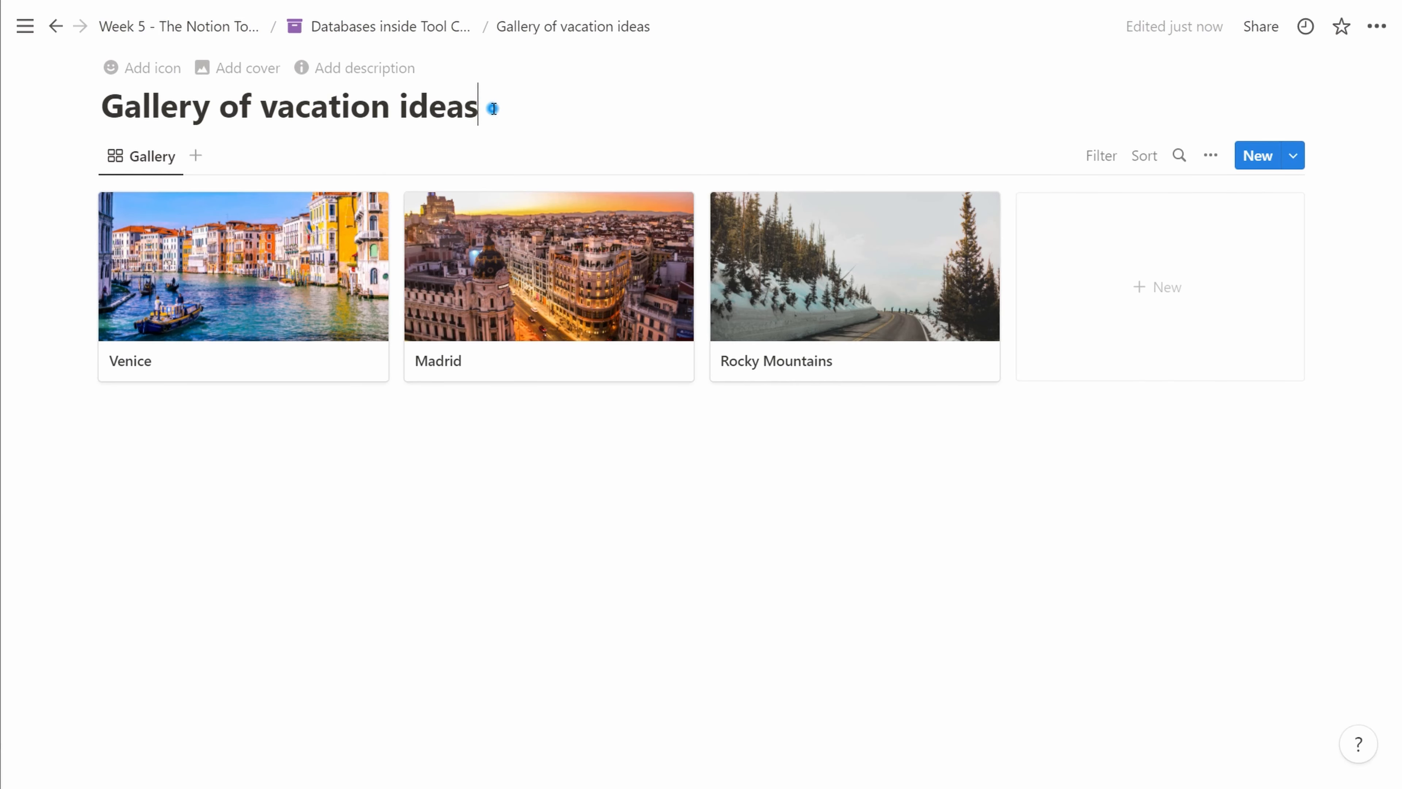
{"action": "type", "text": "#2"}
Go back to the "Databases inside Tool Chest" page and open the first generated gallery to check its cards.
{"action": "left_click", "coordinate": [366, 26]}
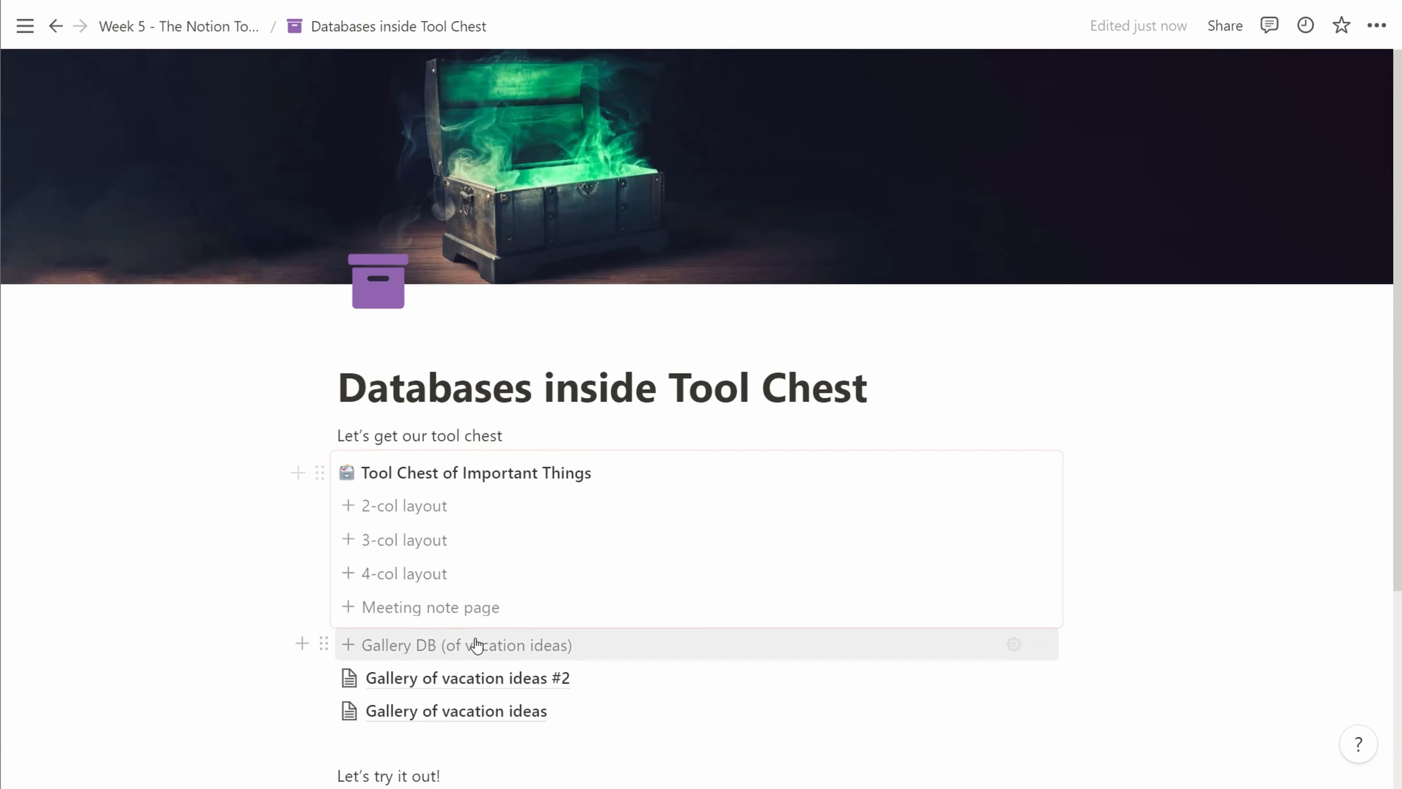
{"action": "scroll", "coordinate": [492, 457], "scroll_direction": "down", "scroll_amount": 5}
{"action": "left_click", "coordinate": [497, 441]}
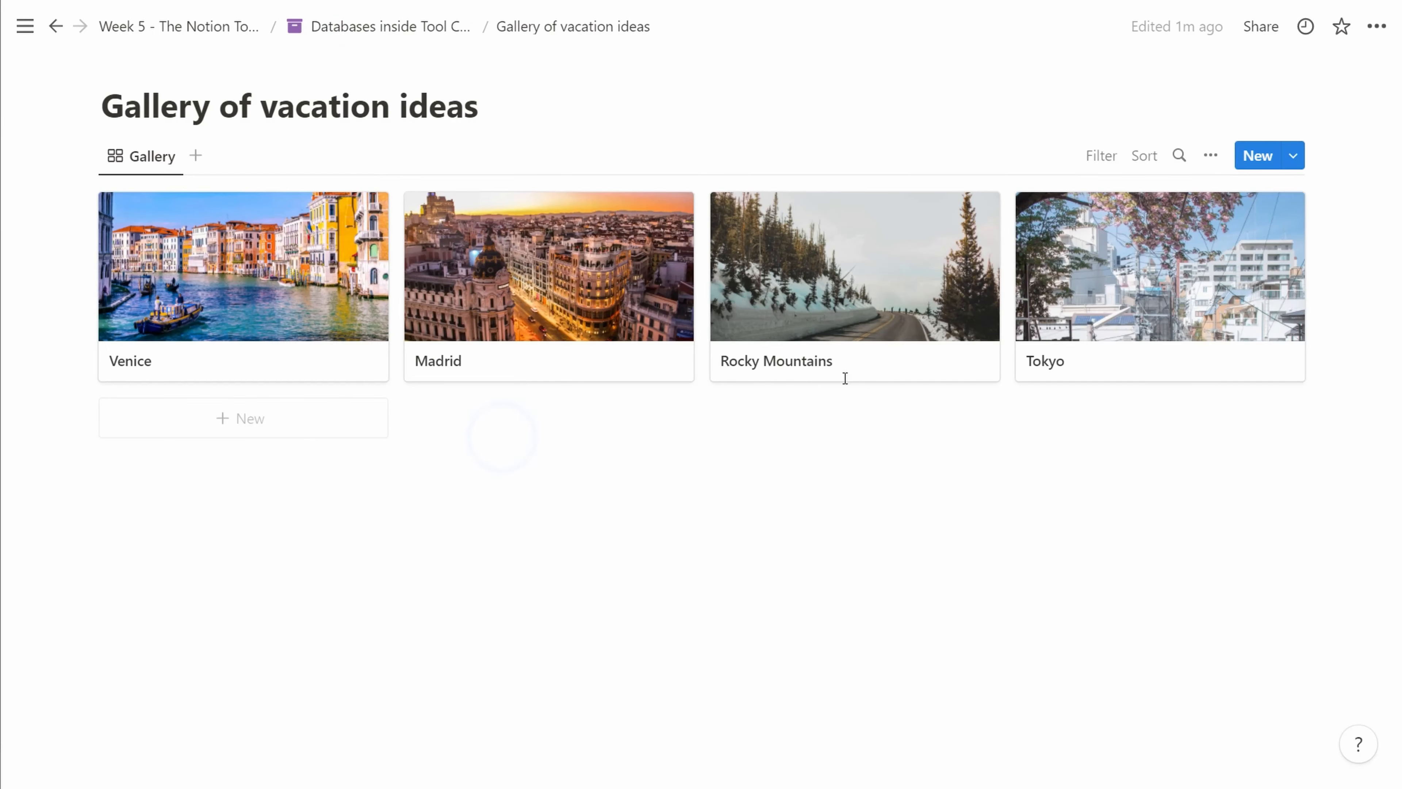
Return to the "Databases inside Tool Chest" page and move both generated galleries below "Let's try it out!", with #2 last.
{"action": "left_click", "coordinate": [465, 29]}
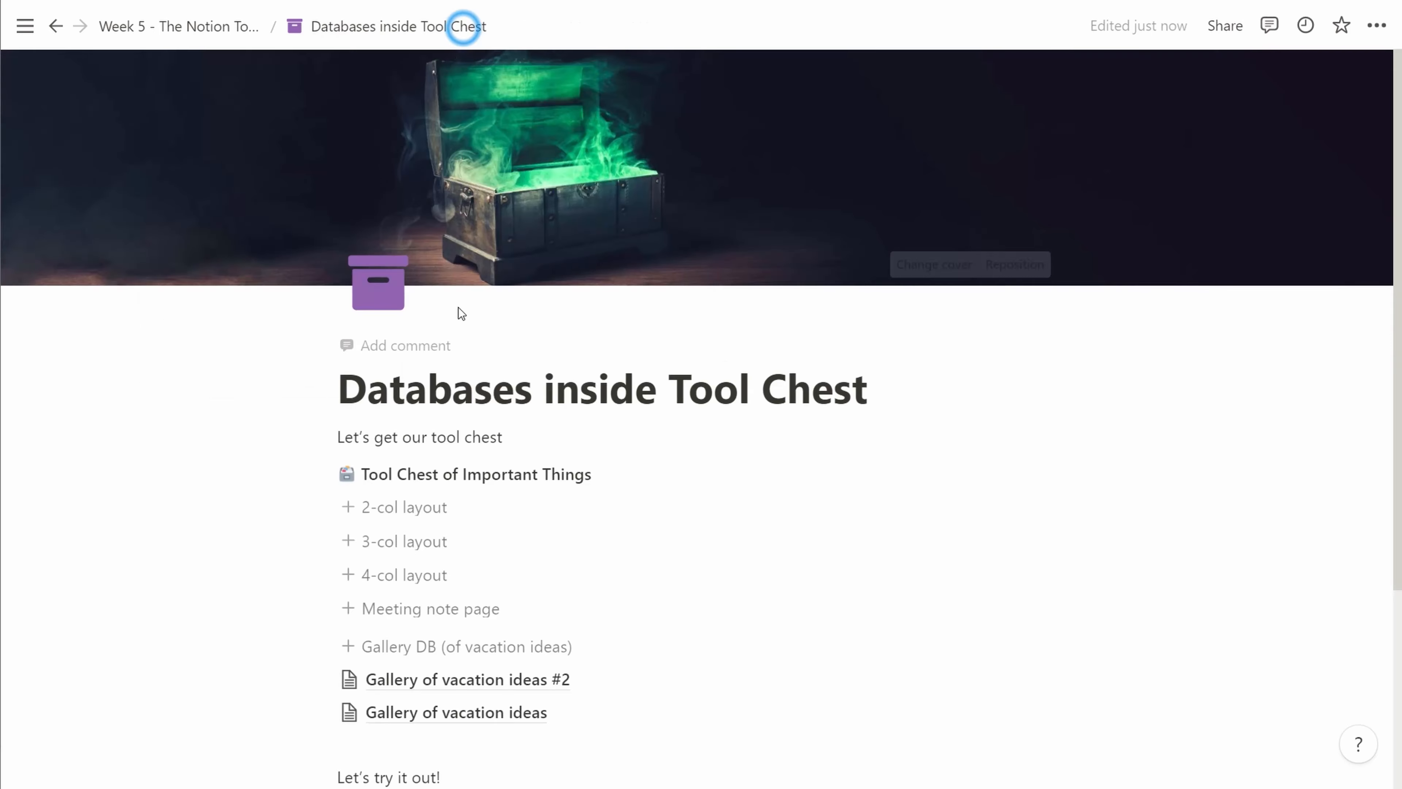
{"action": "scroll", "coordinate": [424, 634], "scroll_direction": "down", "scroll_amount": 4}
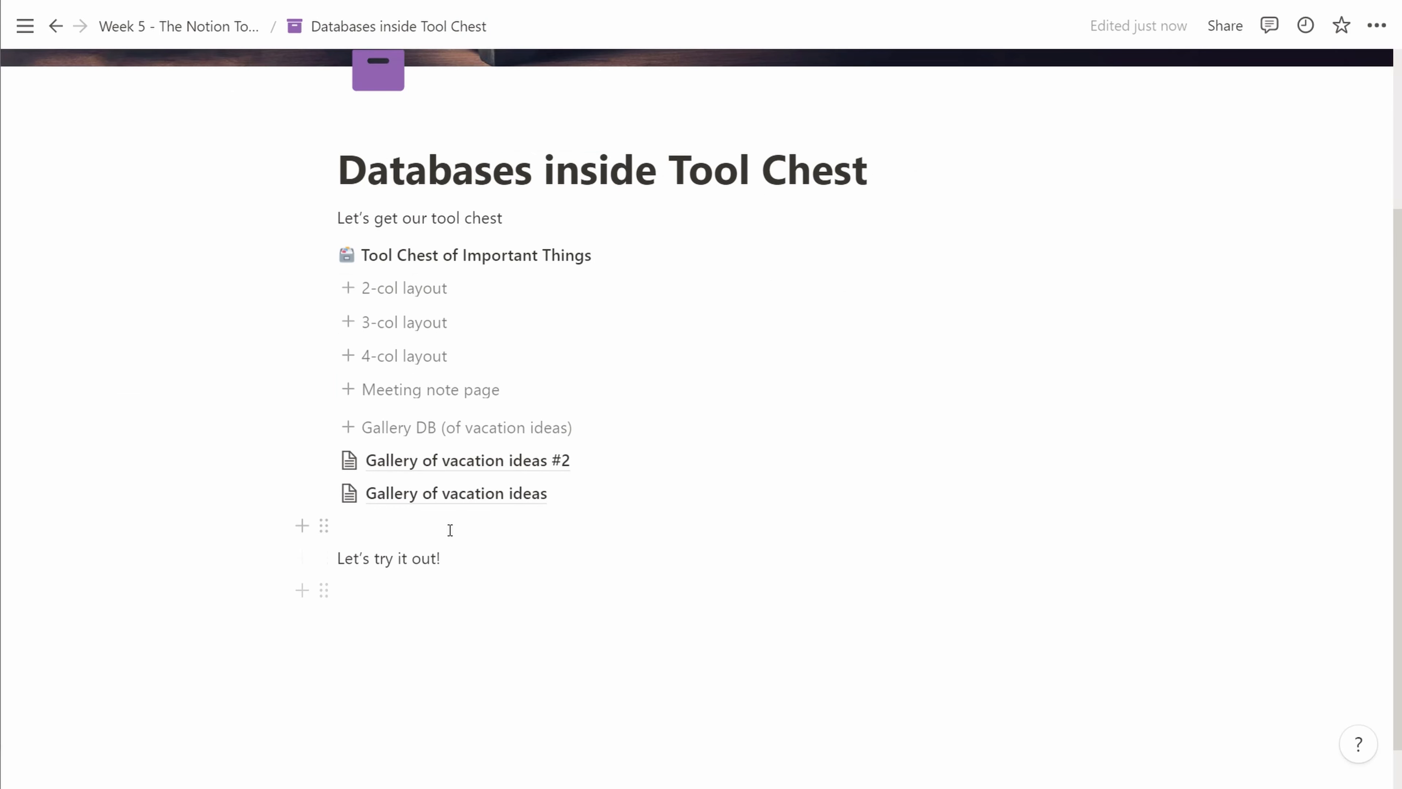
{"action": "left_click_drag", "start_coordinate": [438, 490], "coordinate": [436, 561]}
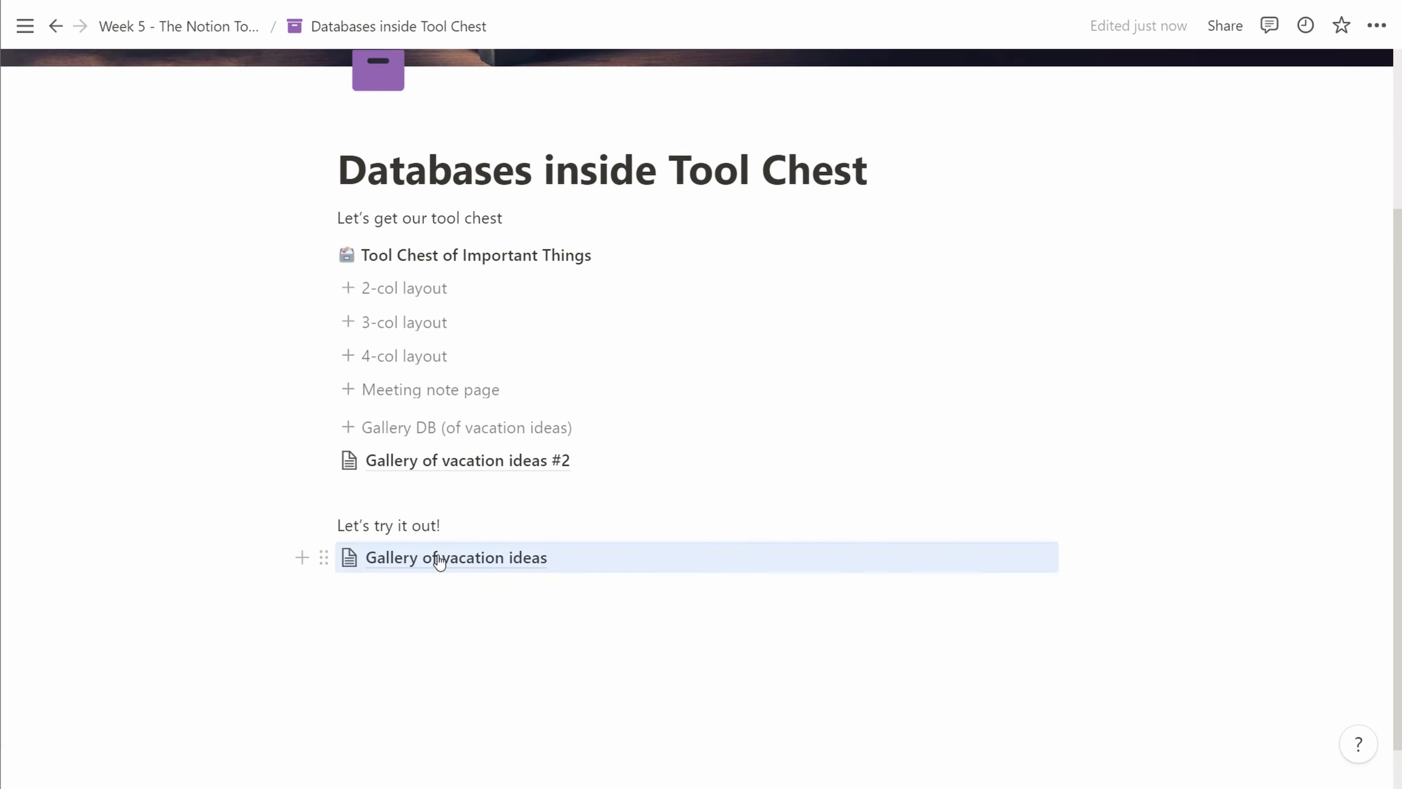
{"action": "left_click_drag", "start_coordinate": [440, 466], "coordinate": [403, 579]}
{"action": "left_click", "coordinate": [423, 551]}
Below the two galleries, write "A-ha!" and the line "The databases are completely independent. Tokyo was added to one, but did".
{"action": "left_click", "coordinate": [403, 588]}
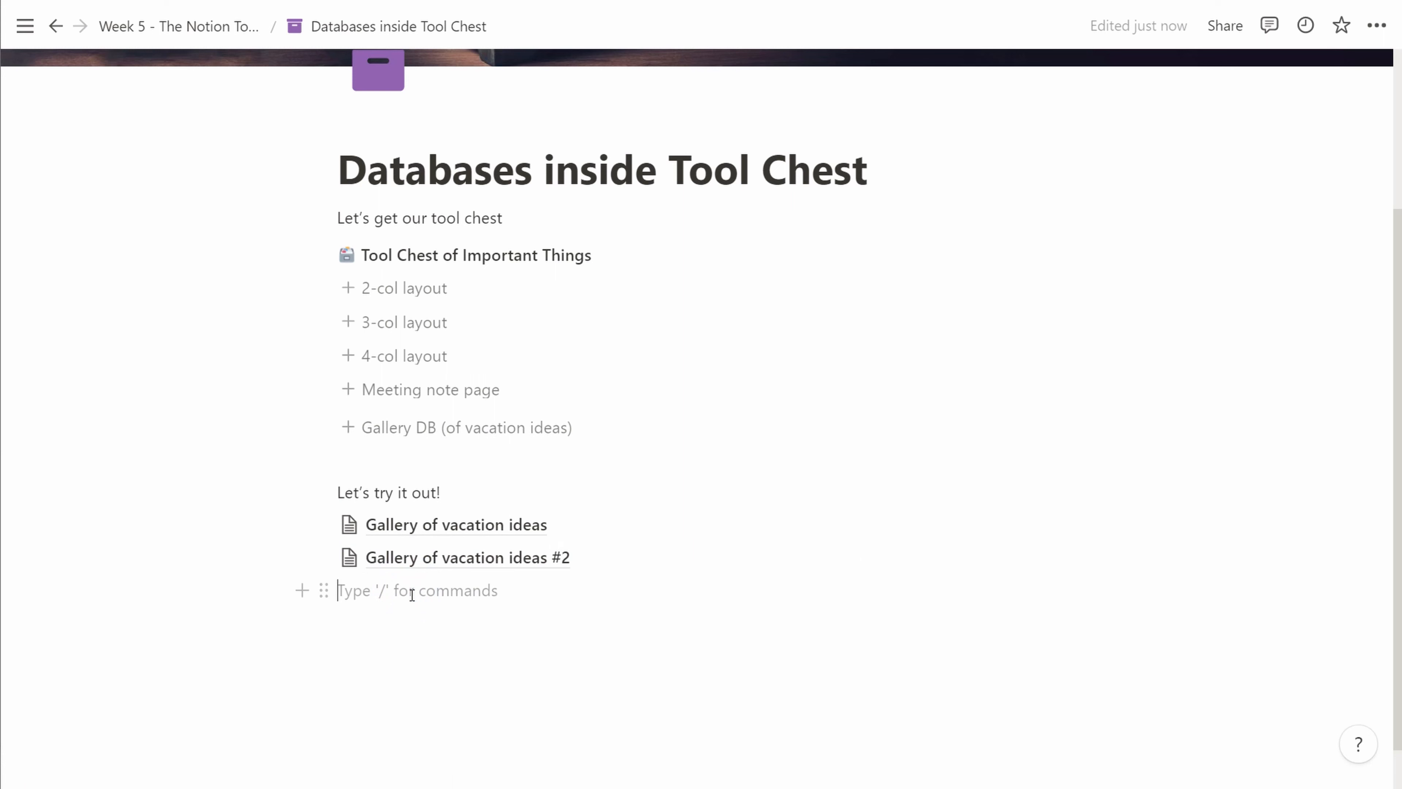
{"action": "key", "text": "Return"}
{"action": "type", "text": "A-ha!"}
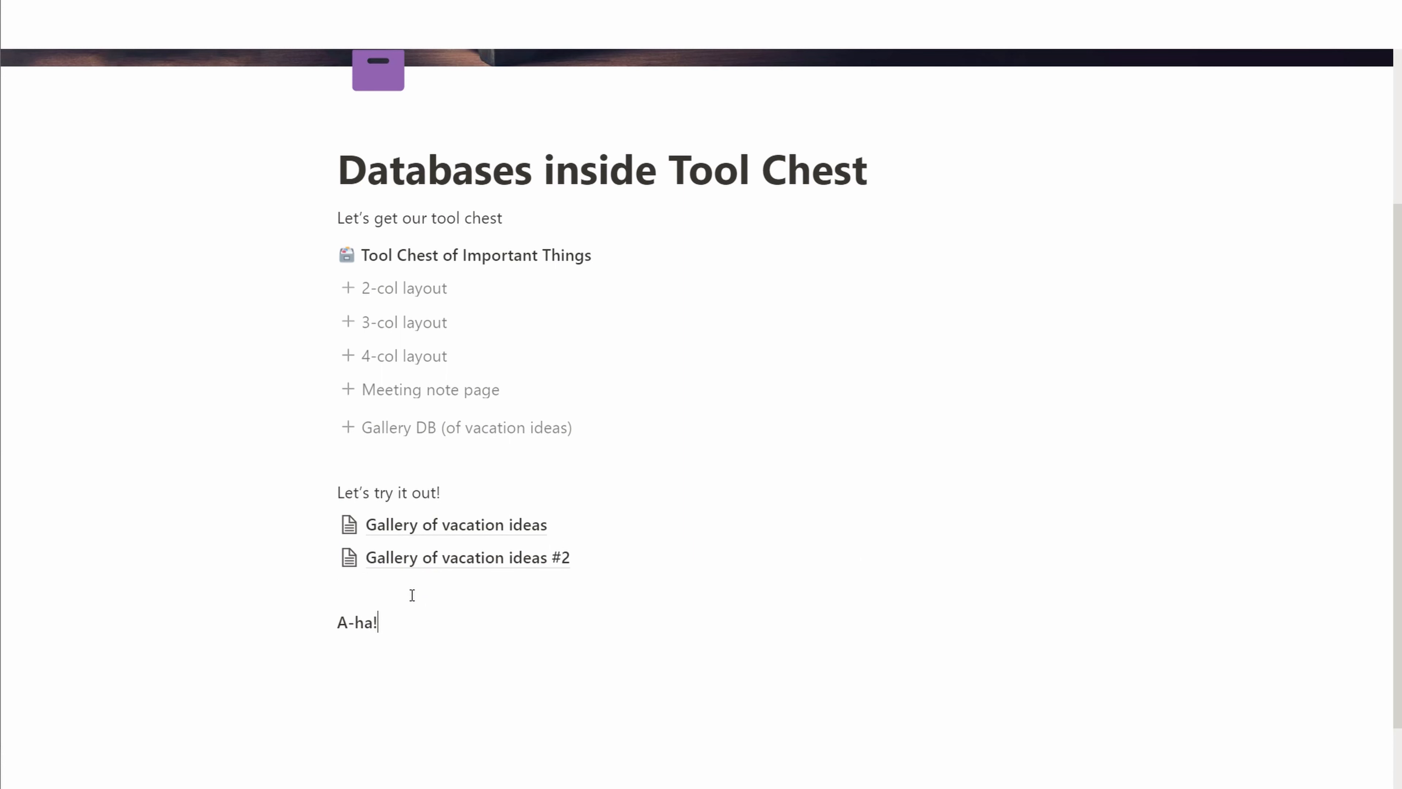
{"action": "key", "text": "Return"}
{"action": "type", "text": "The databases are "}
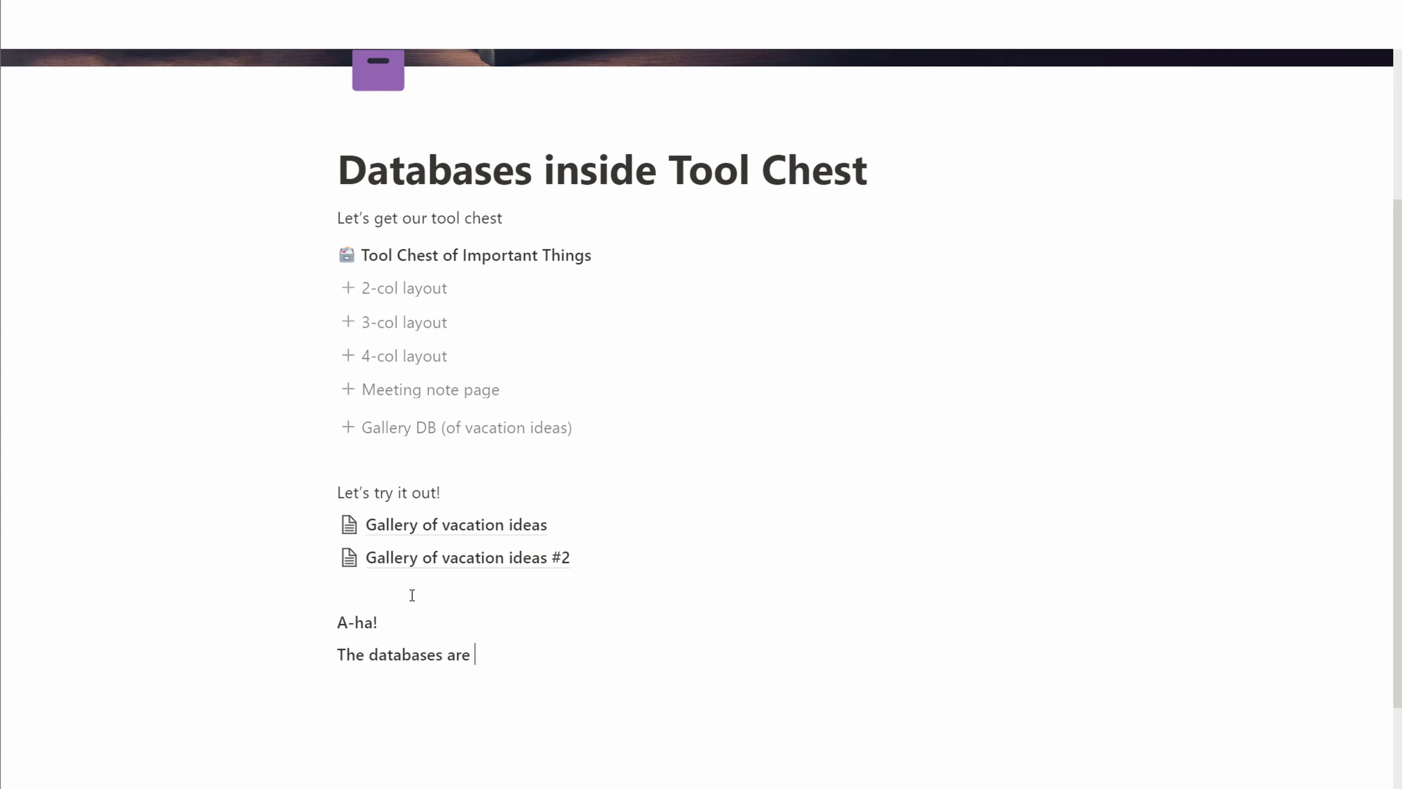
{"action": "type", "text": "completely indepe"}
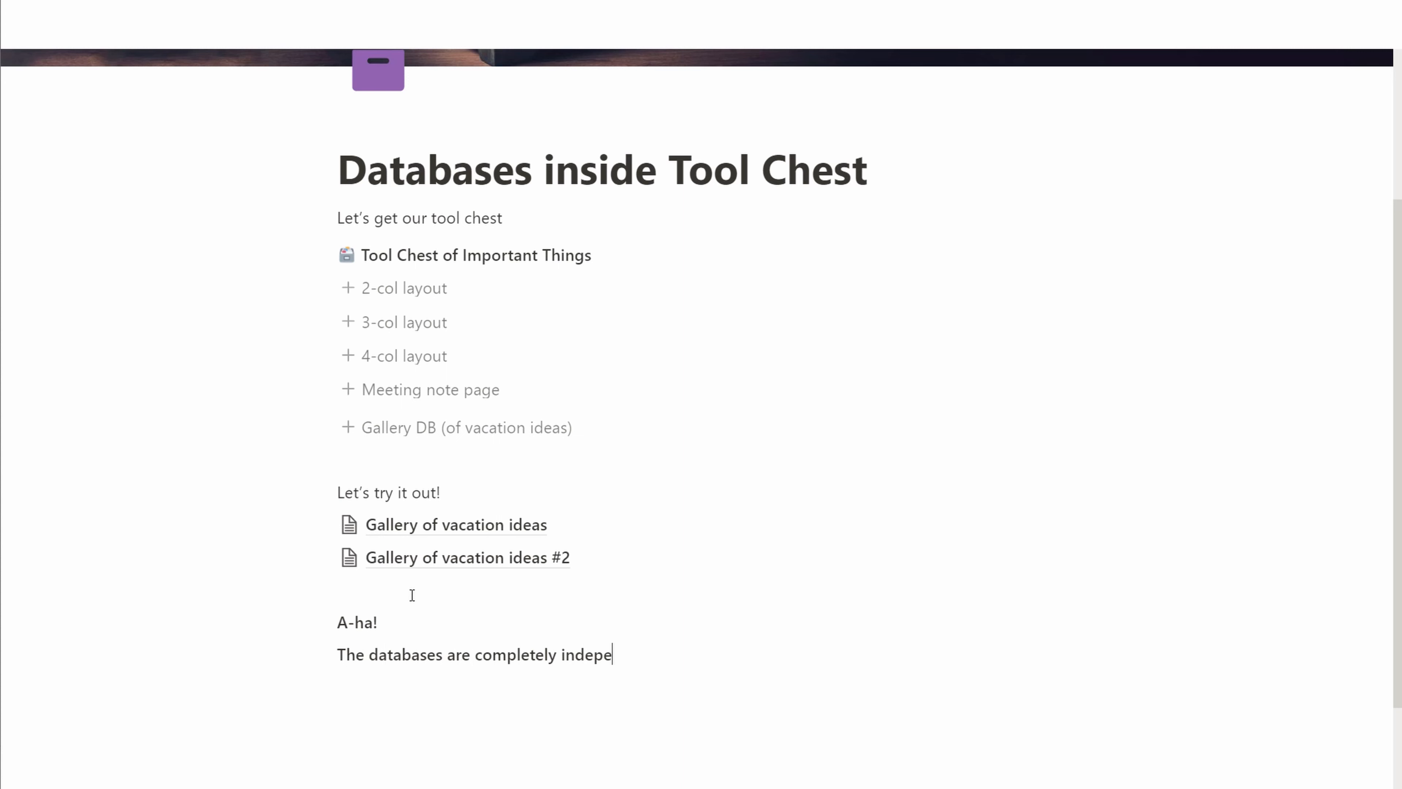
{"action": "type", "text": "ndent. Tokyo was added to one, but did"}
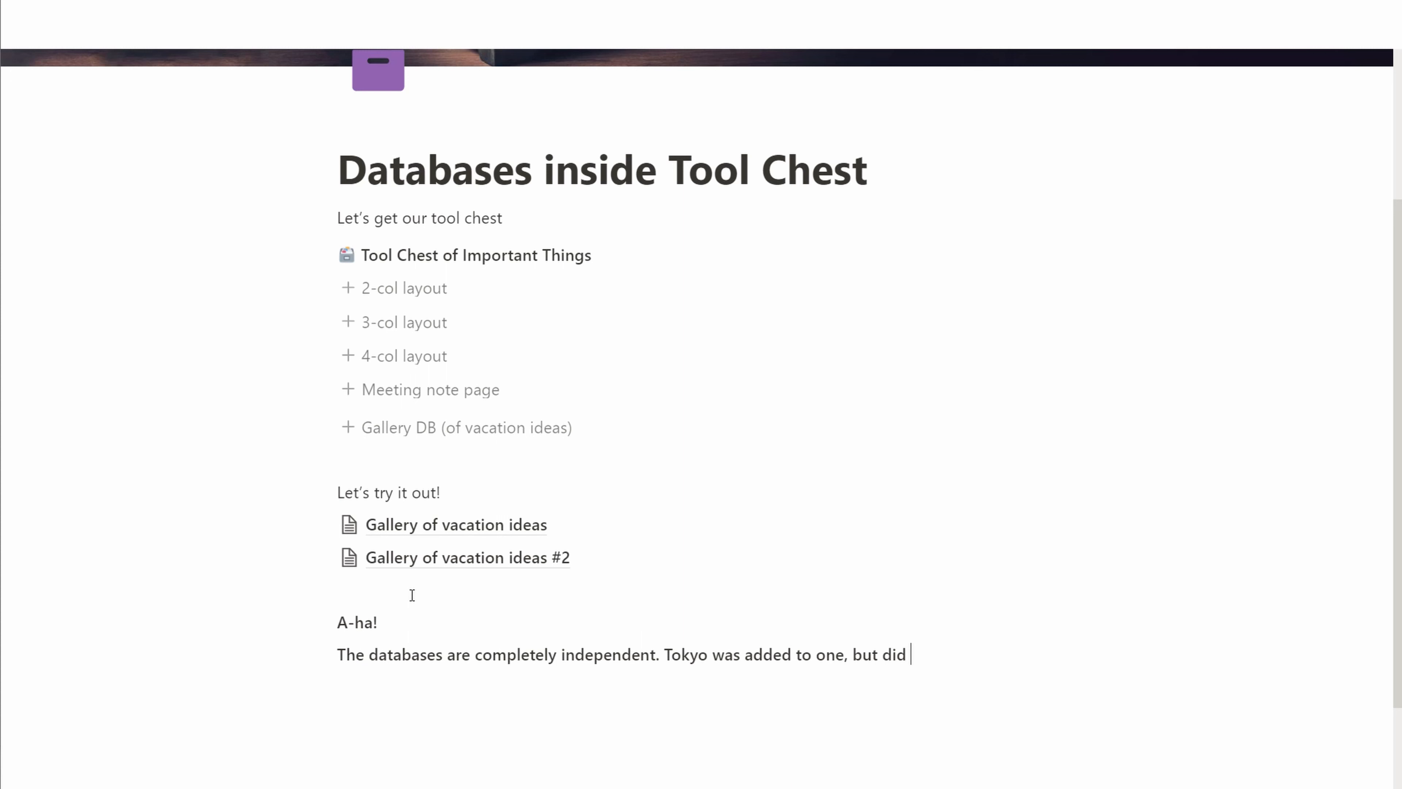